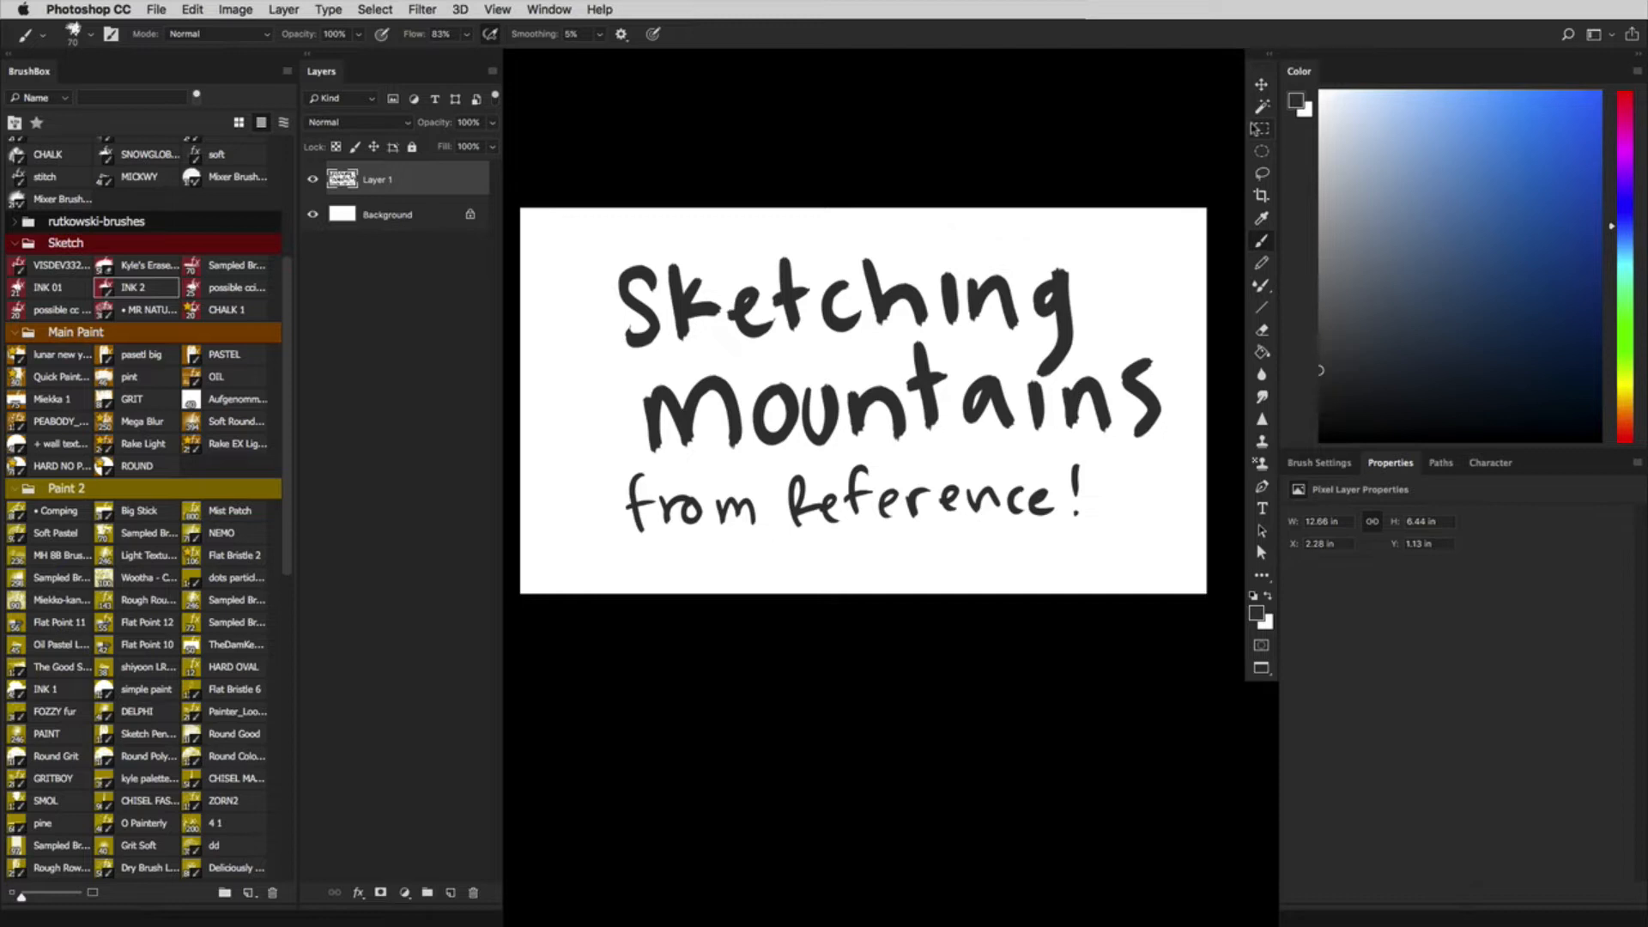
Step: Clear the title lettering from the layer and handwrite "16 x 9 inch" on the upper part of the canvas
key("super+a")
key("Delete")
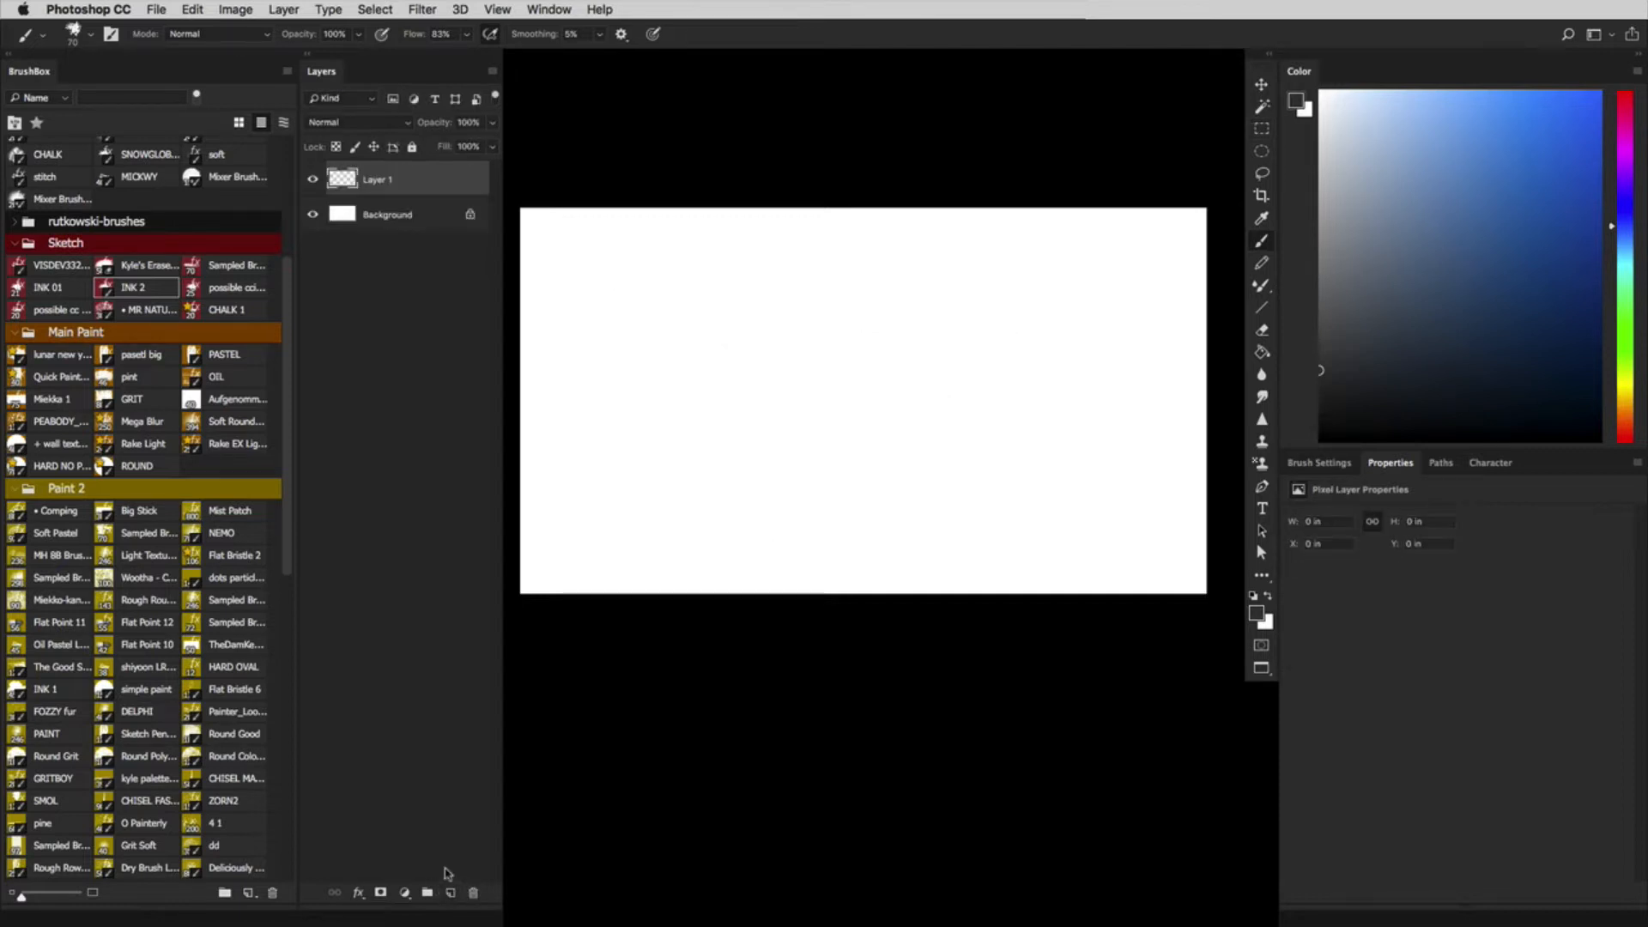
left_click_drag(680, 301, 680, 377)
mouse_move(736, 297)
left_mouse_down()
mouse_move(735, 338)
mouse_move(815, 362)
mouse_move(798, 369)
left_mouse_up()
mouse_move(886, 307)
left_mouse_down()
mouse_move(869, 339)
mouse_move(883, 377)
left_mouse_up()
mouse_move(927, 328)
left_mouse_down()
mouse_move(925, 369)
mouse_move(986, 367)
left_mouse_up()
left_click_drag(1019, 317, 1061, 365)
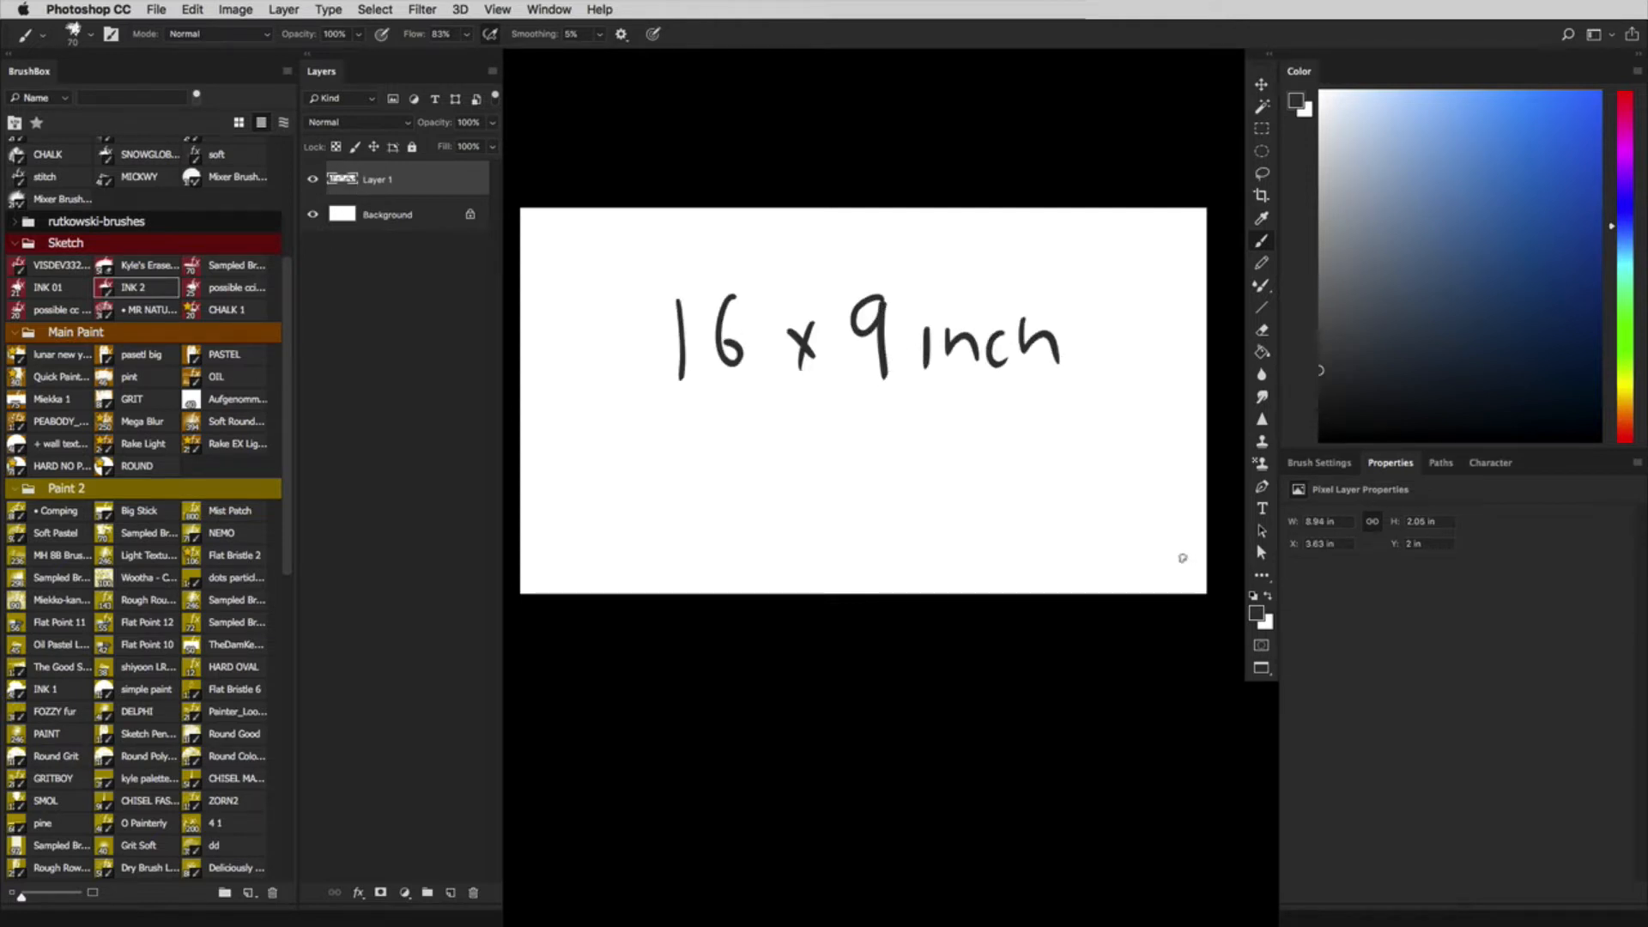
Step: Delete the handwritten lettering's layer and check the document's pixel dimensions and resolution in Image Size
left_click(471, 892)
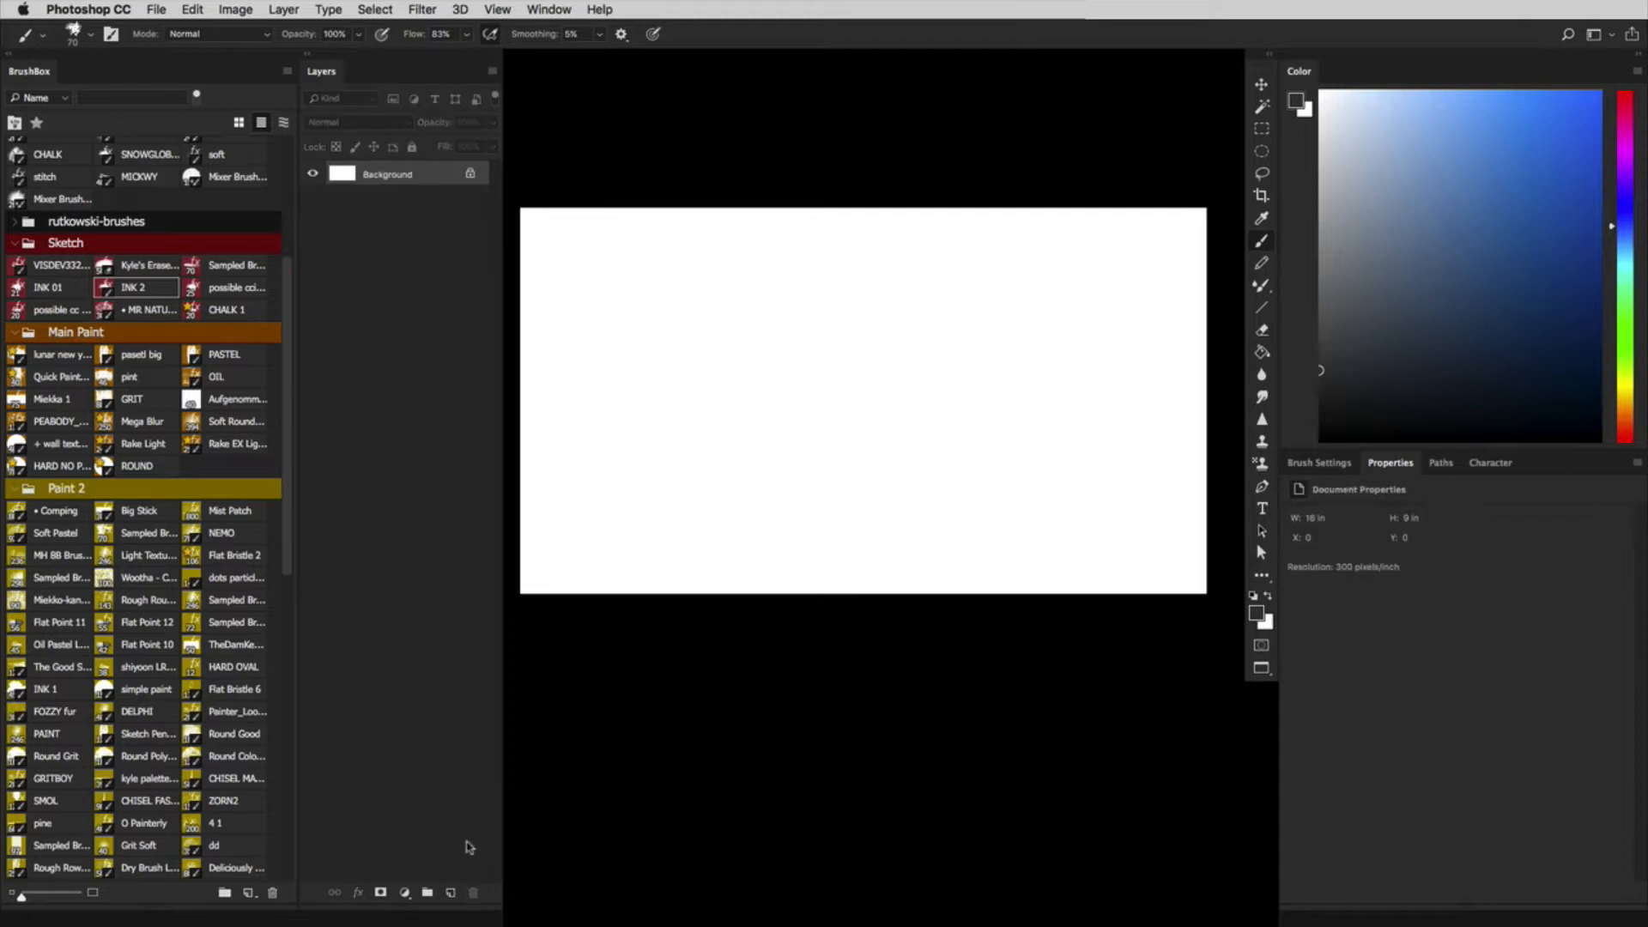
left_click(235, 10)
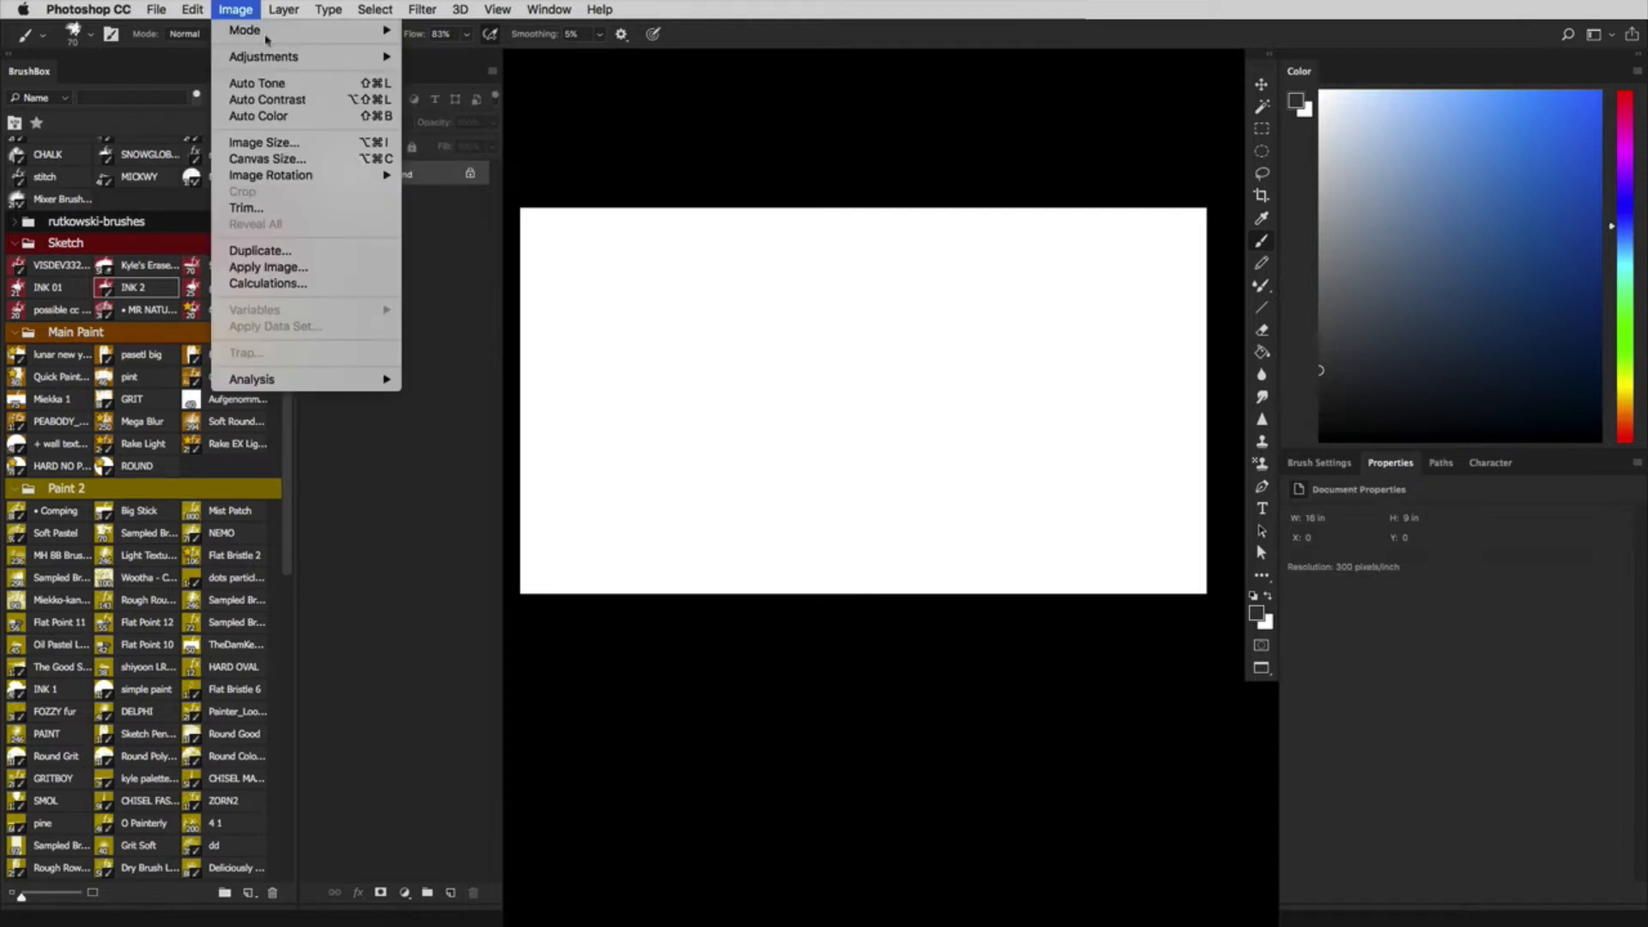
left_click(347, 142)
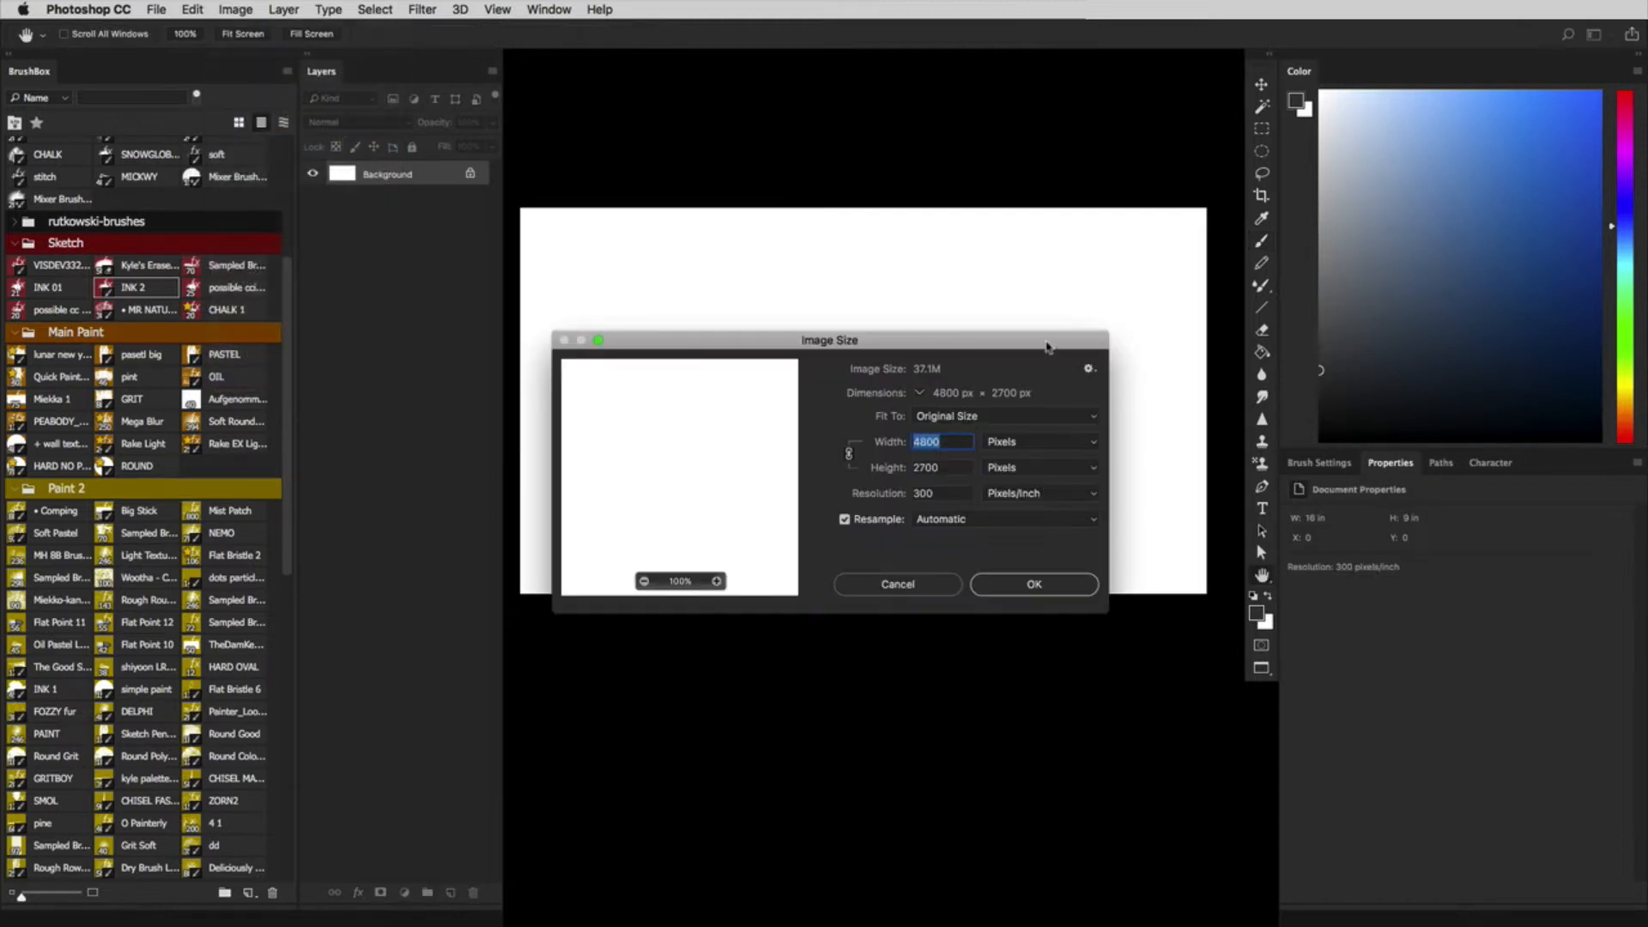
left_click(1023, 589)
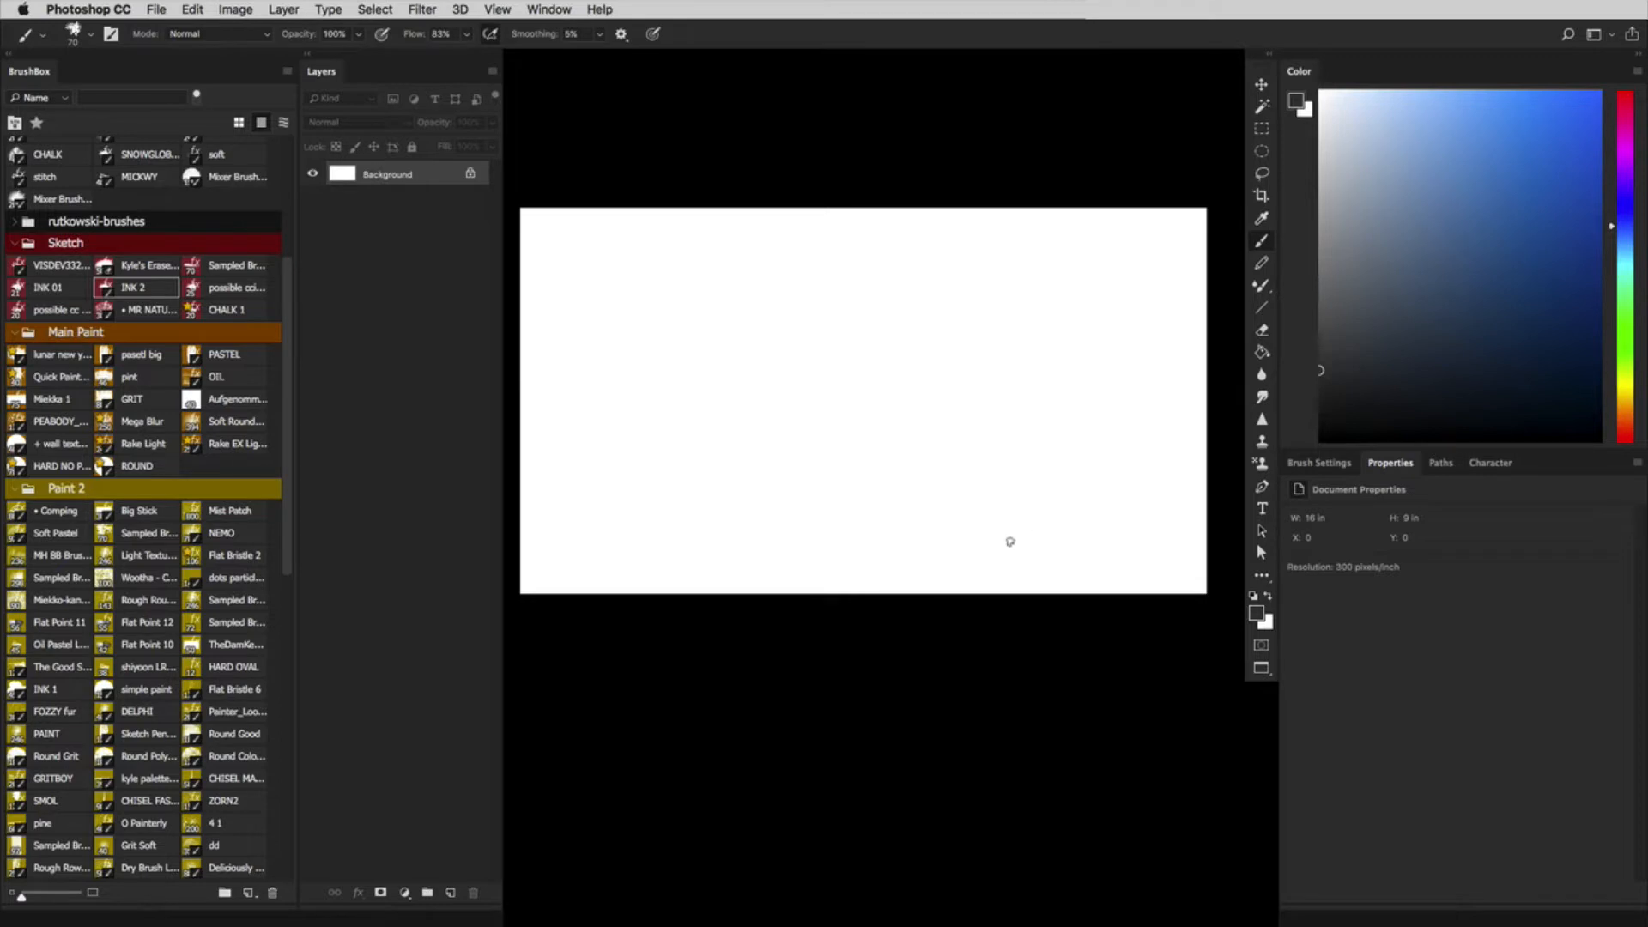
Step: Draw a straight horizon line across the full canvas width, about 7.4 in below the upper edge
left_click_drag(1009, 541, 1054, 329)
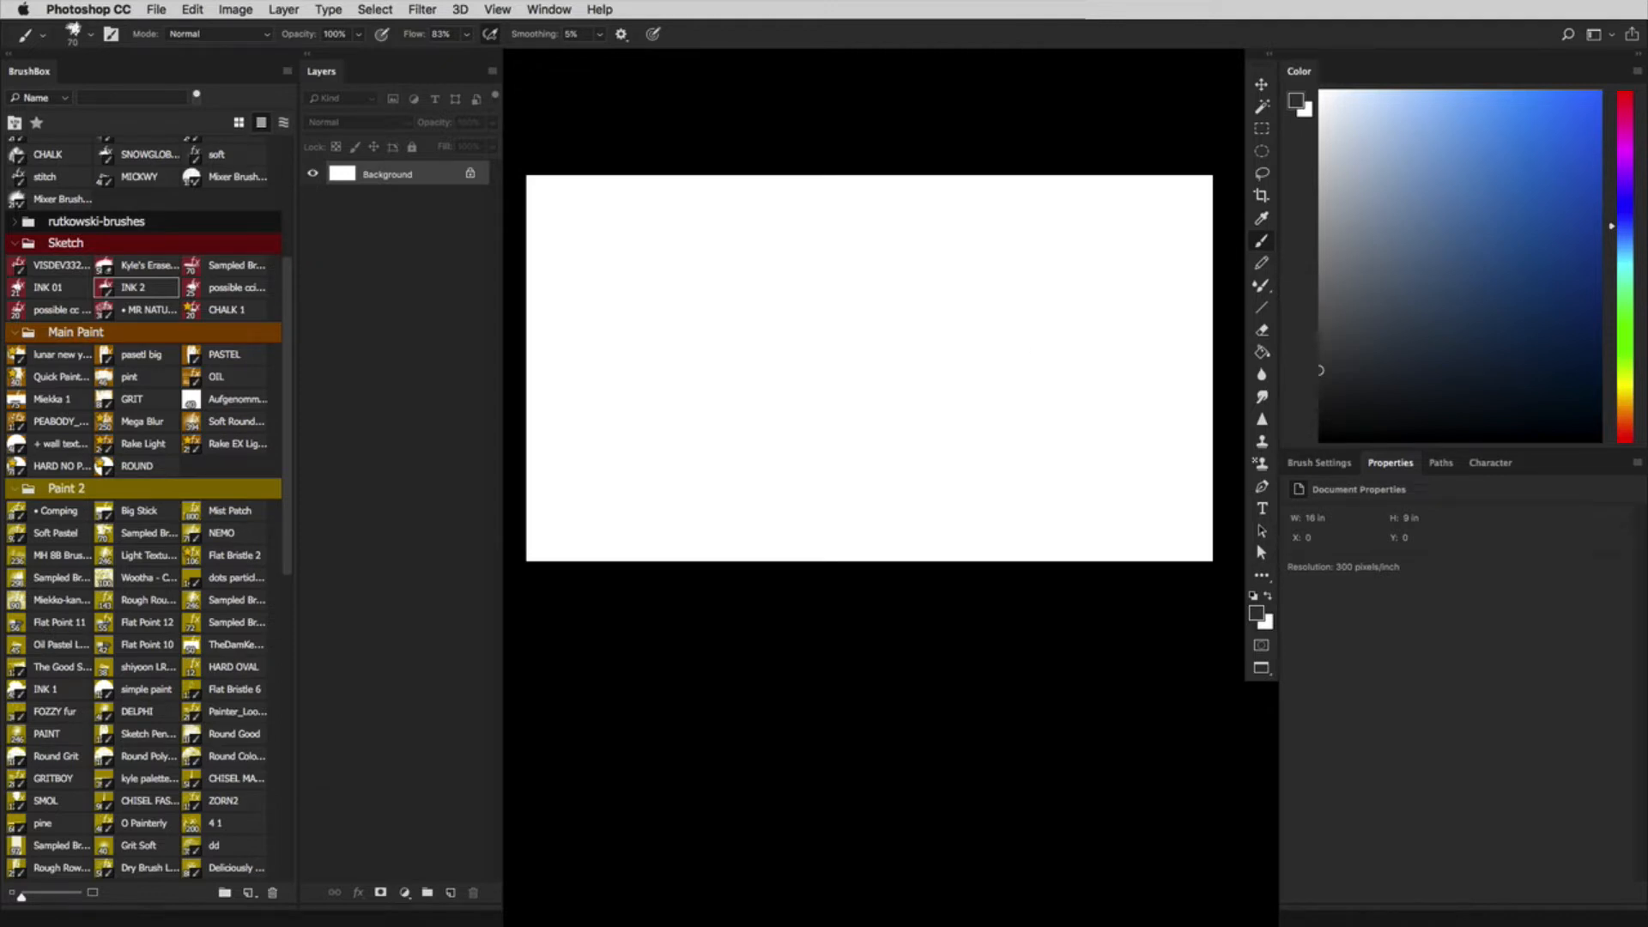
key("Tab")
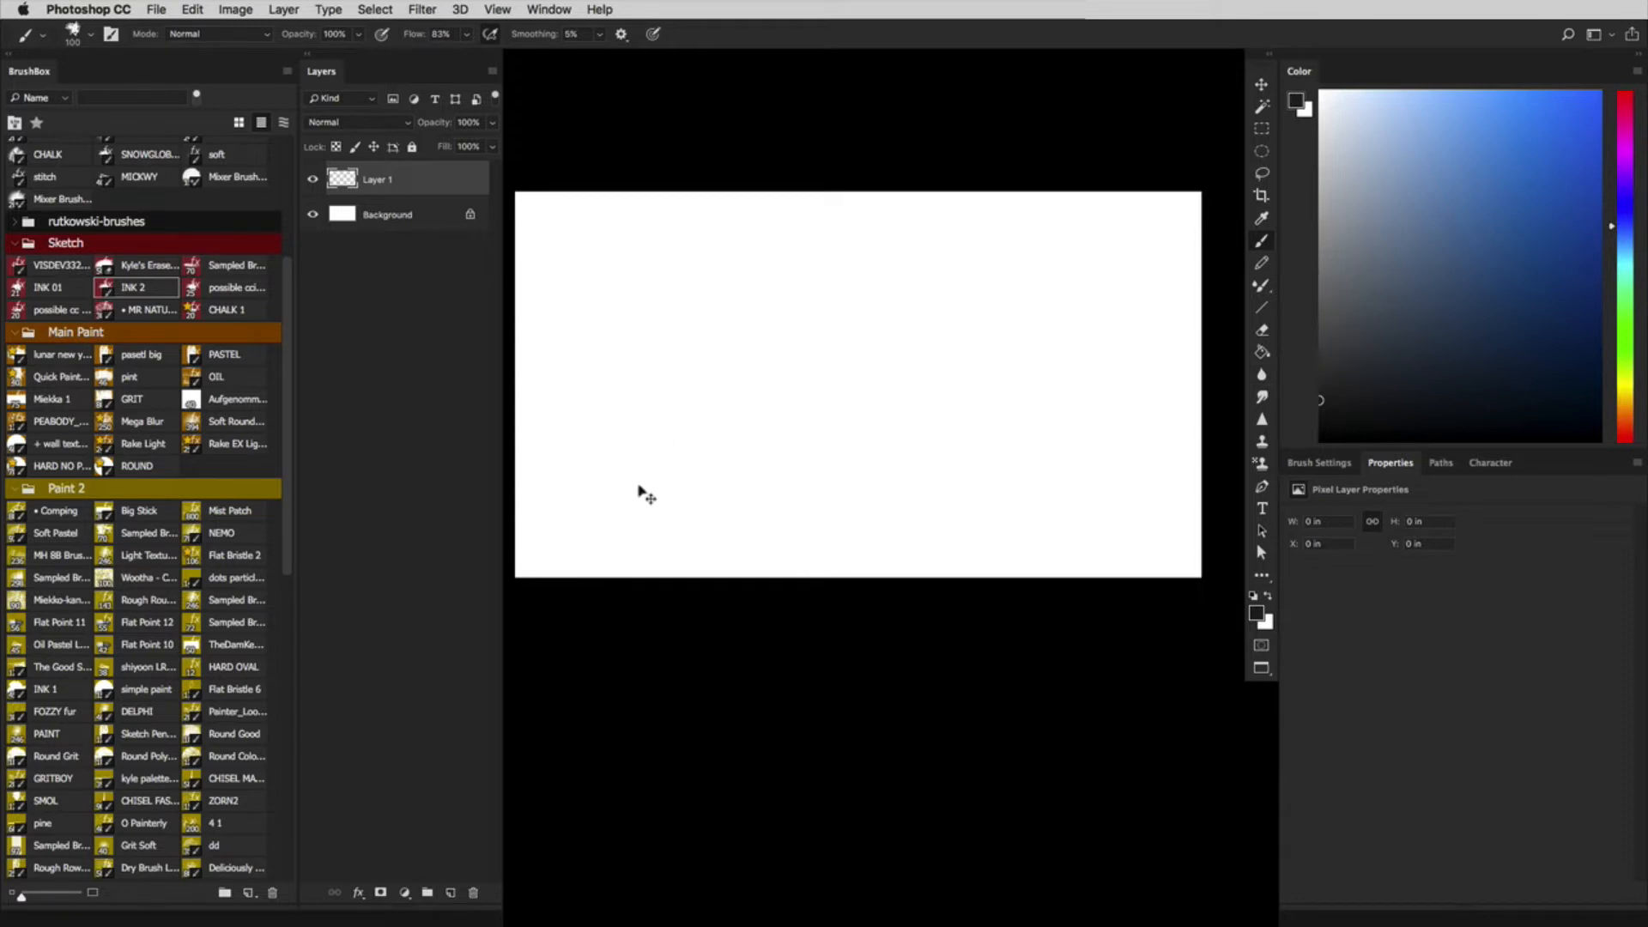
key("super+minus")
left_click_drag(568, 508, 1210, 481)
key("super+z")
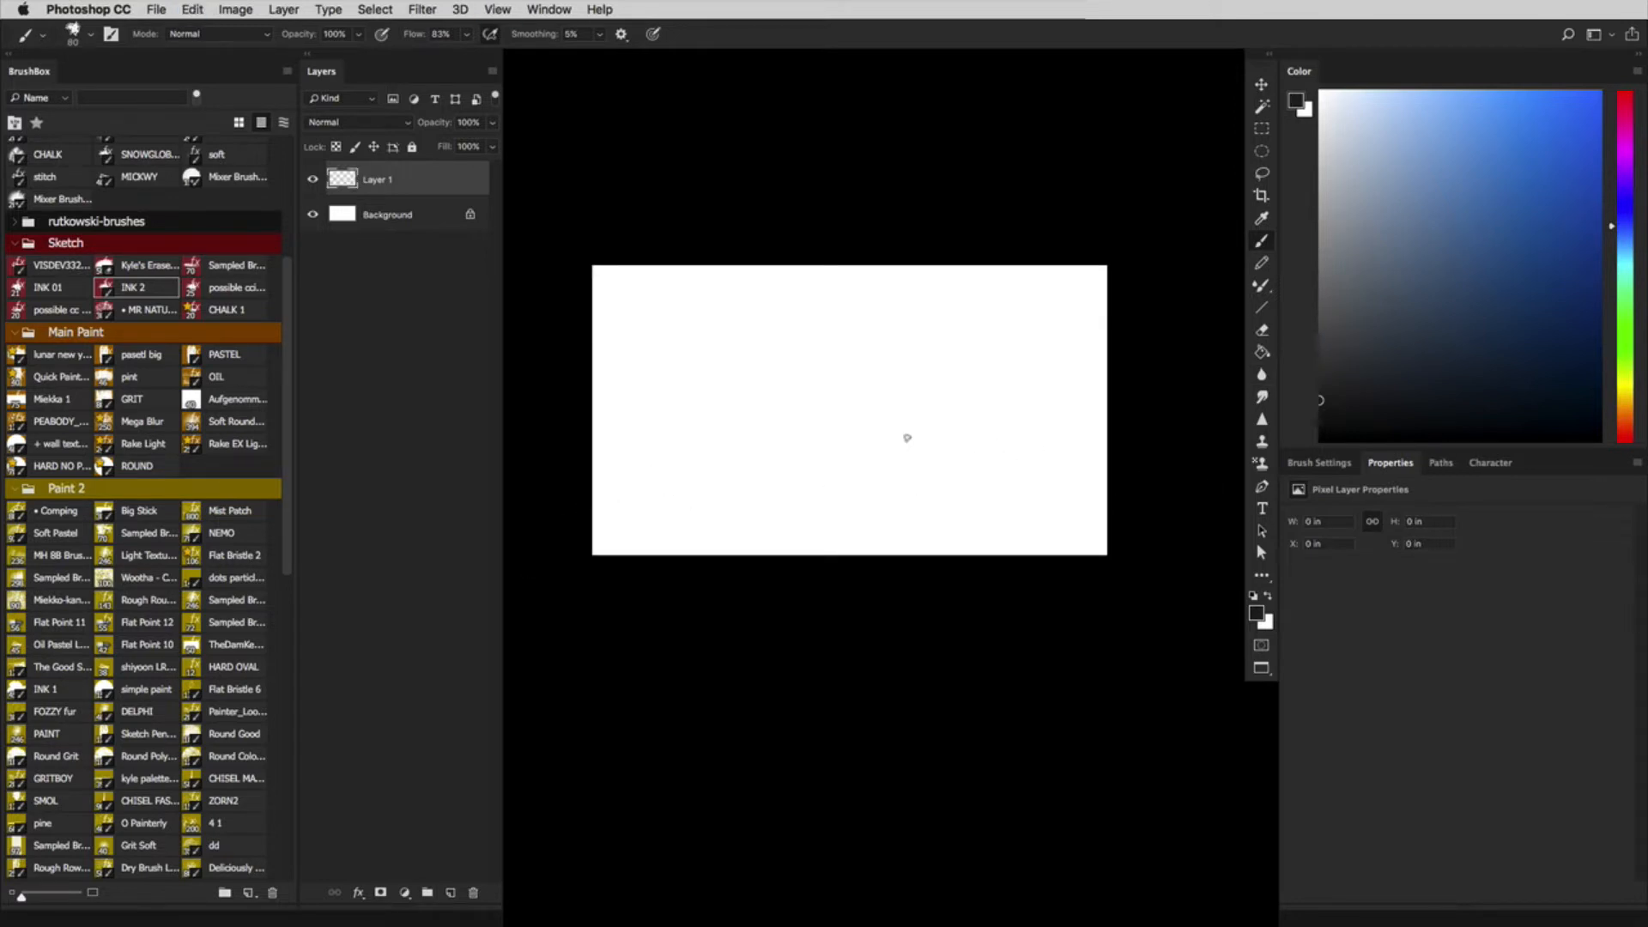
left_click_drag(575, 503, 1232, 507)
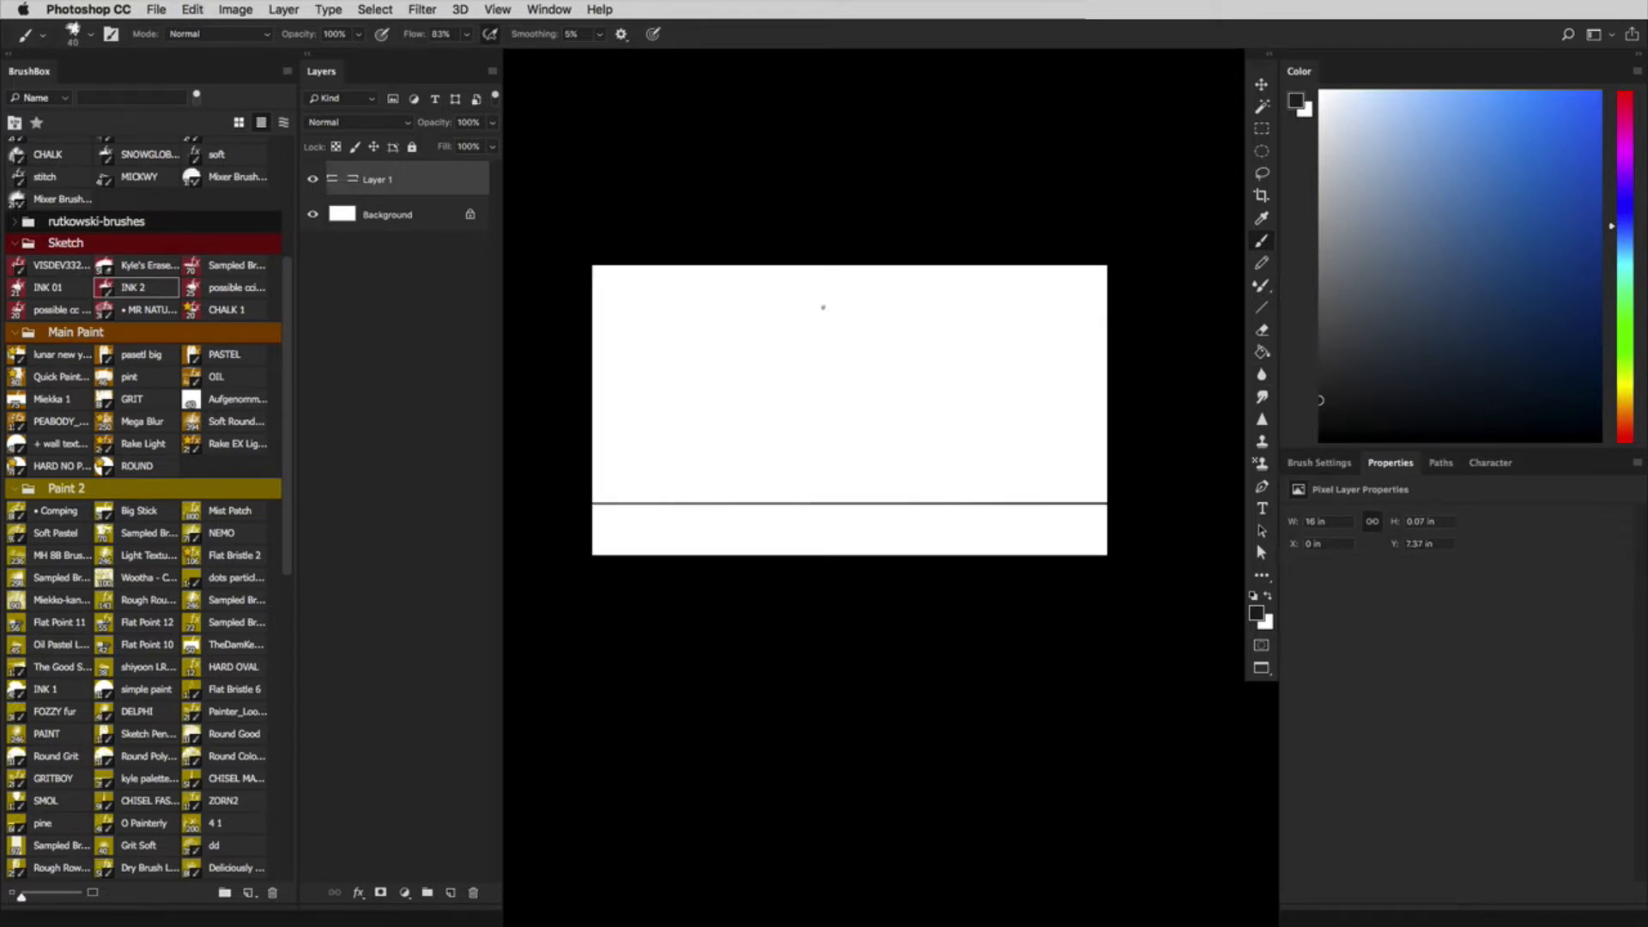
Step: Sketch the jagged mountain ridge above the horizon with several overlapping peaks, undoing the strokes that miss
mouse_move(587, 402)
left_mouse_down()
mouse_move(647, 381)
mouse_move(720, 309)
mouse_move(799, 305)
left_mouse_up()
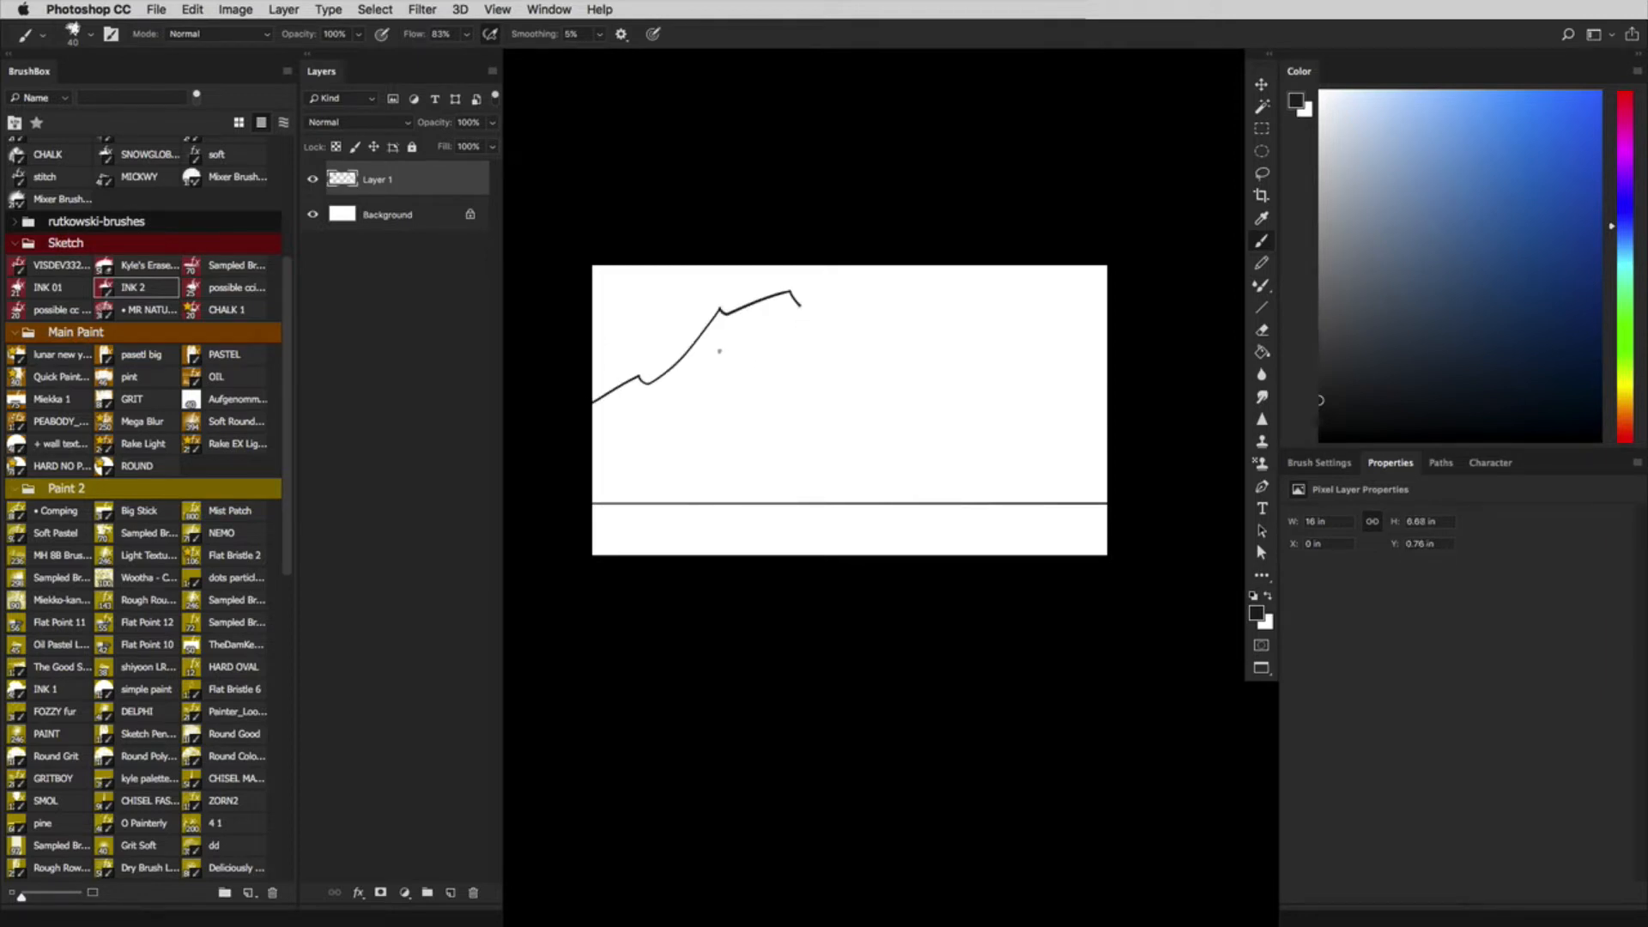
mouse_move(722, 355)
left_mouse_down()
mouse_move(812, 349)
mouse_move(889, 301)
mouse_move(852, 342)
mouse_move(925, 359)
mouse_move(1069, 318)
left_mouse_up()
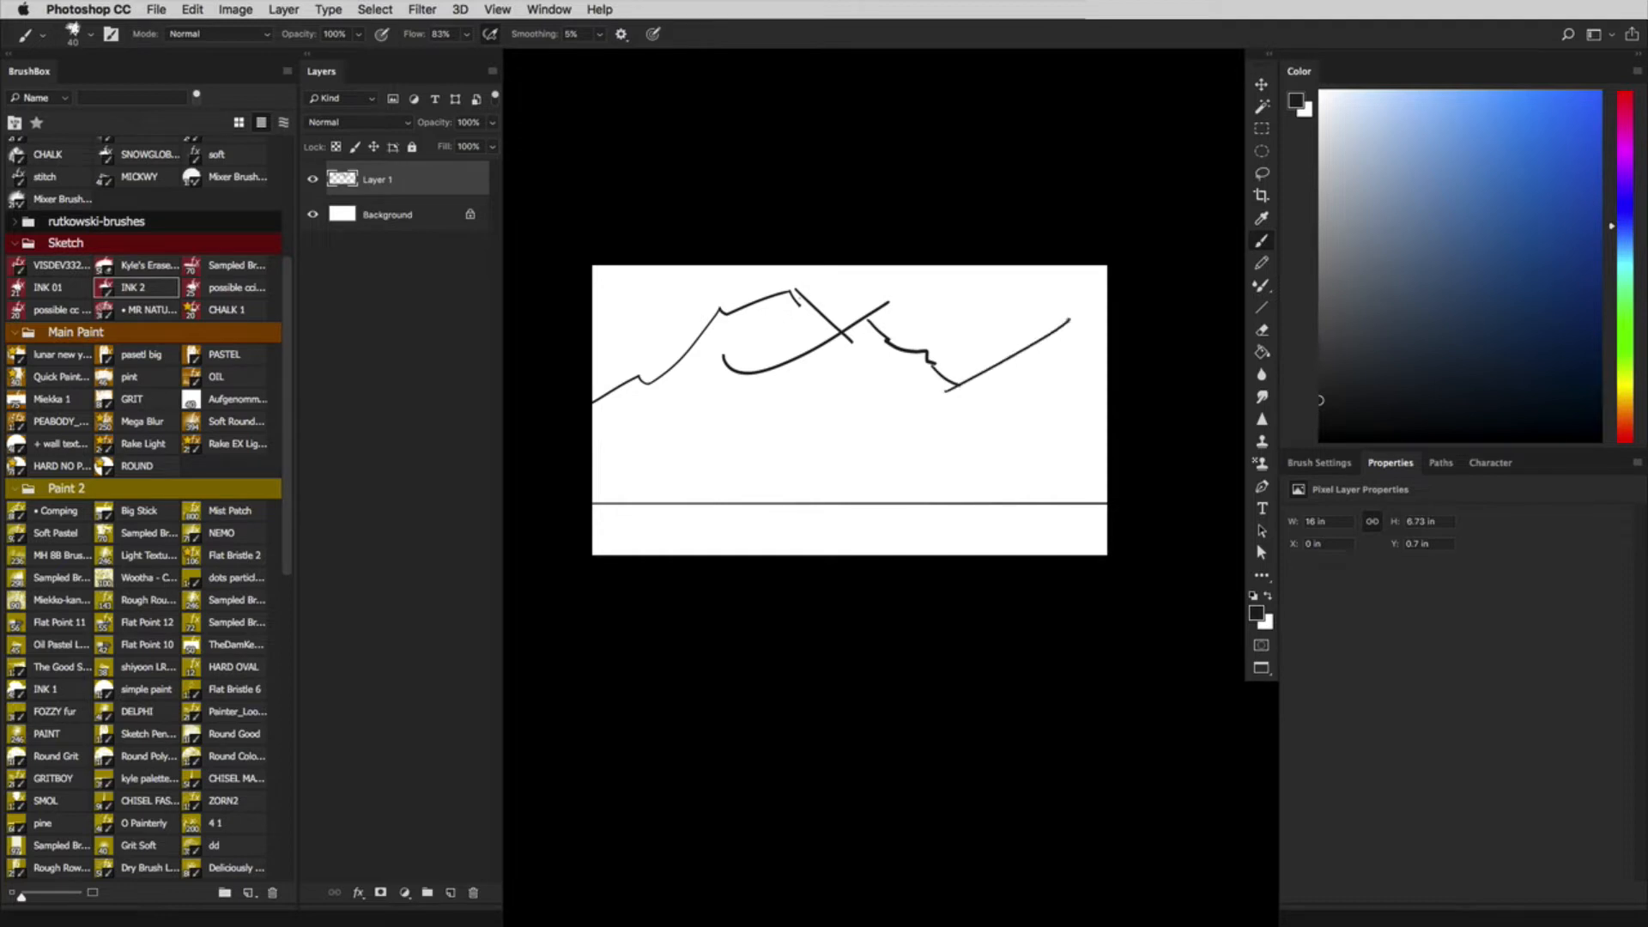
key("super+z")
mouse_move(923, 390)
left_mouse_down()
mouse_move(1053, 306)
mouse_move(1071, 381)
left_mouse_up()
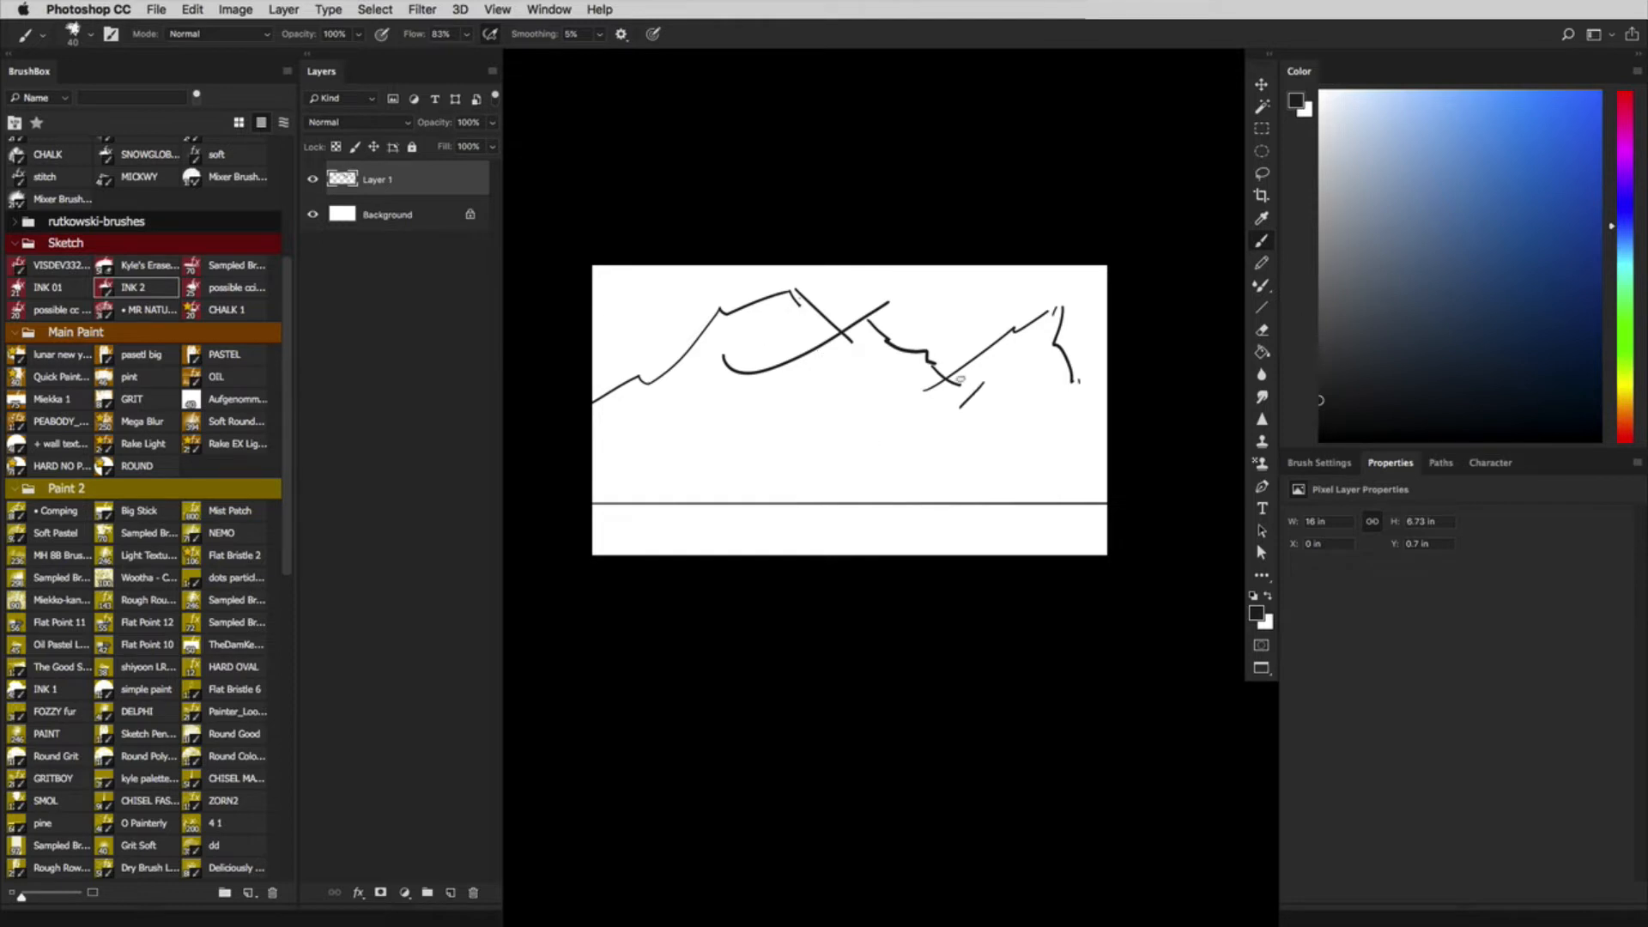
key("super+z")
Step: Sketch crease lines on the mountain face, the steep right-hand slope and a small cloud near the right edge
left_click_drag(712, 445, 731, 504)
left_click_drag(719, 420, 745, 508)
key("super+z")
key("super+z")
left_click_drag(768, 409, 789, 480)
left_click_drag(986, 400, 964, 491)
left_click_drag(1077, 382, 1117, 385)
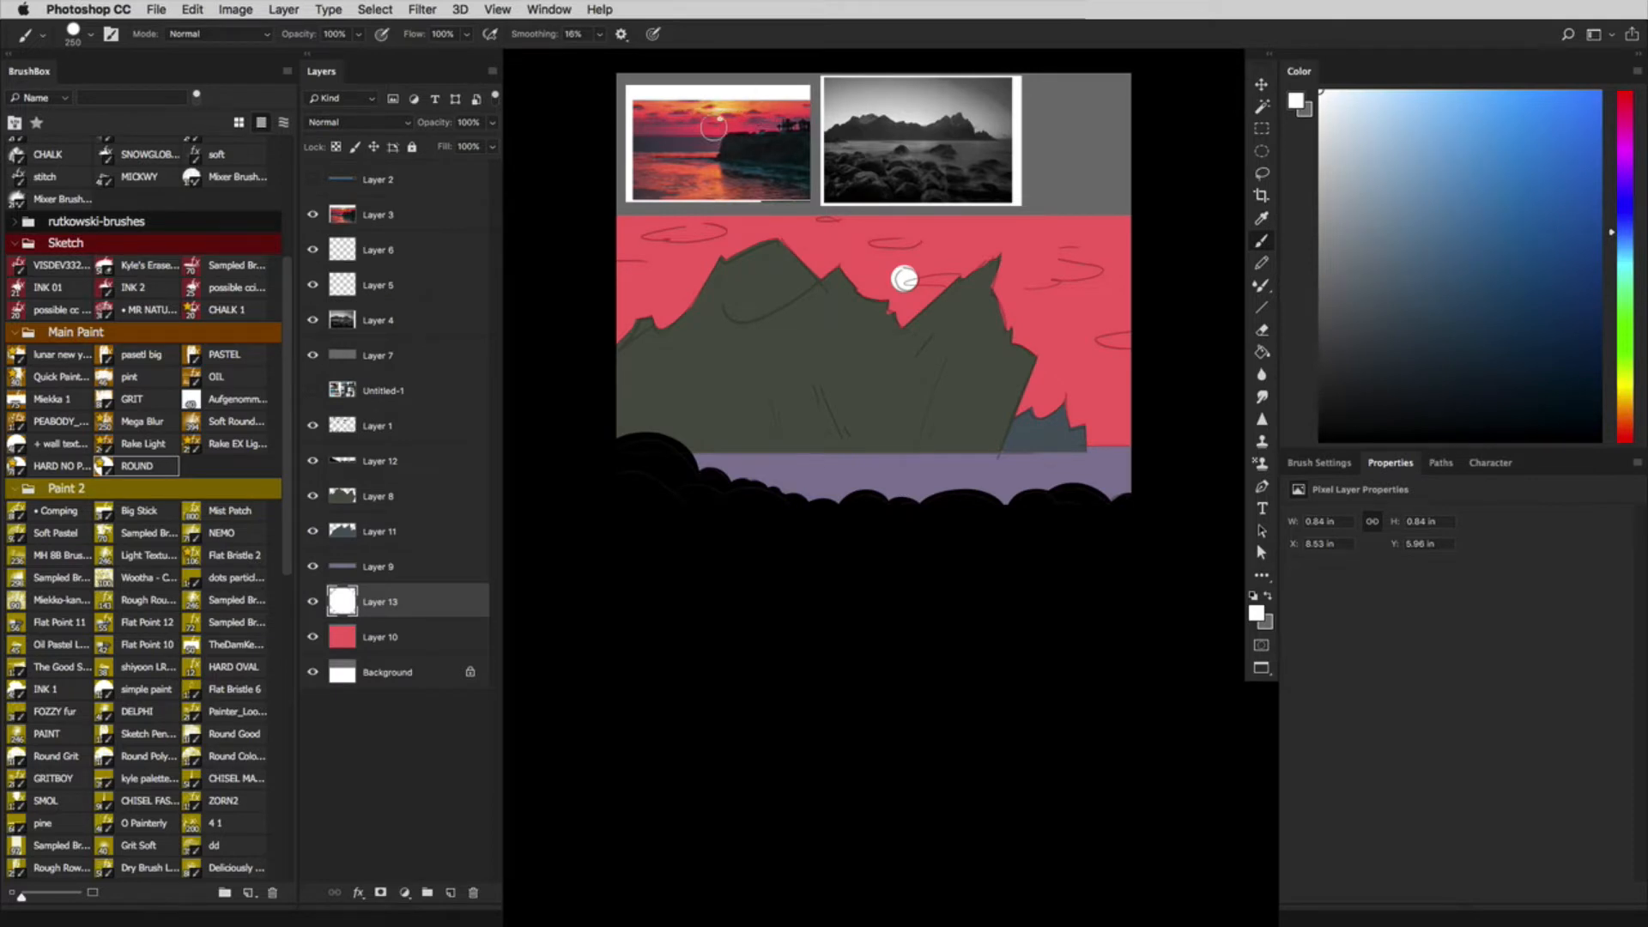
Step: Sample the pinkish red and orange colours from the sunset reference photo with the Eyedropper
key("i")
mouse_move(699, 119)
left_mouse_down()
mouse_move(681, 114)
mouse_move(743, 128)
mouse_move(709, 123)
left_mouse_up()
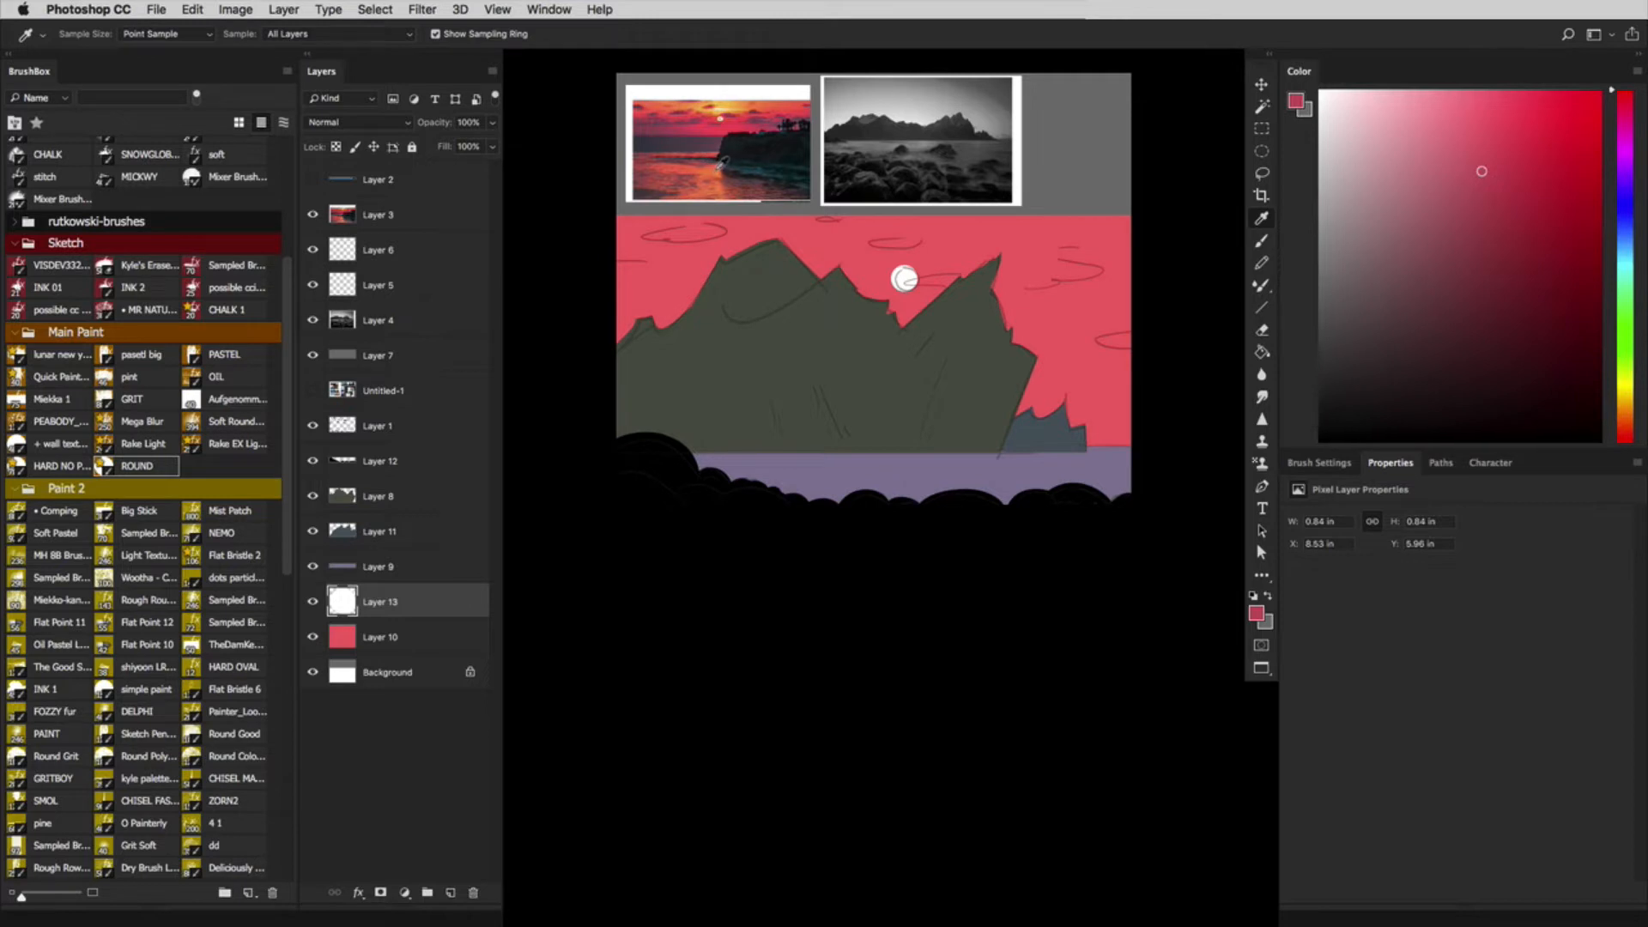
left_click_drag(720, 163, 724, 162)
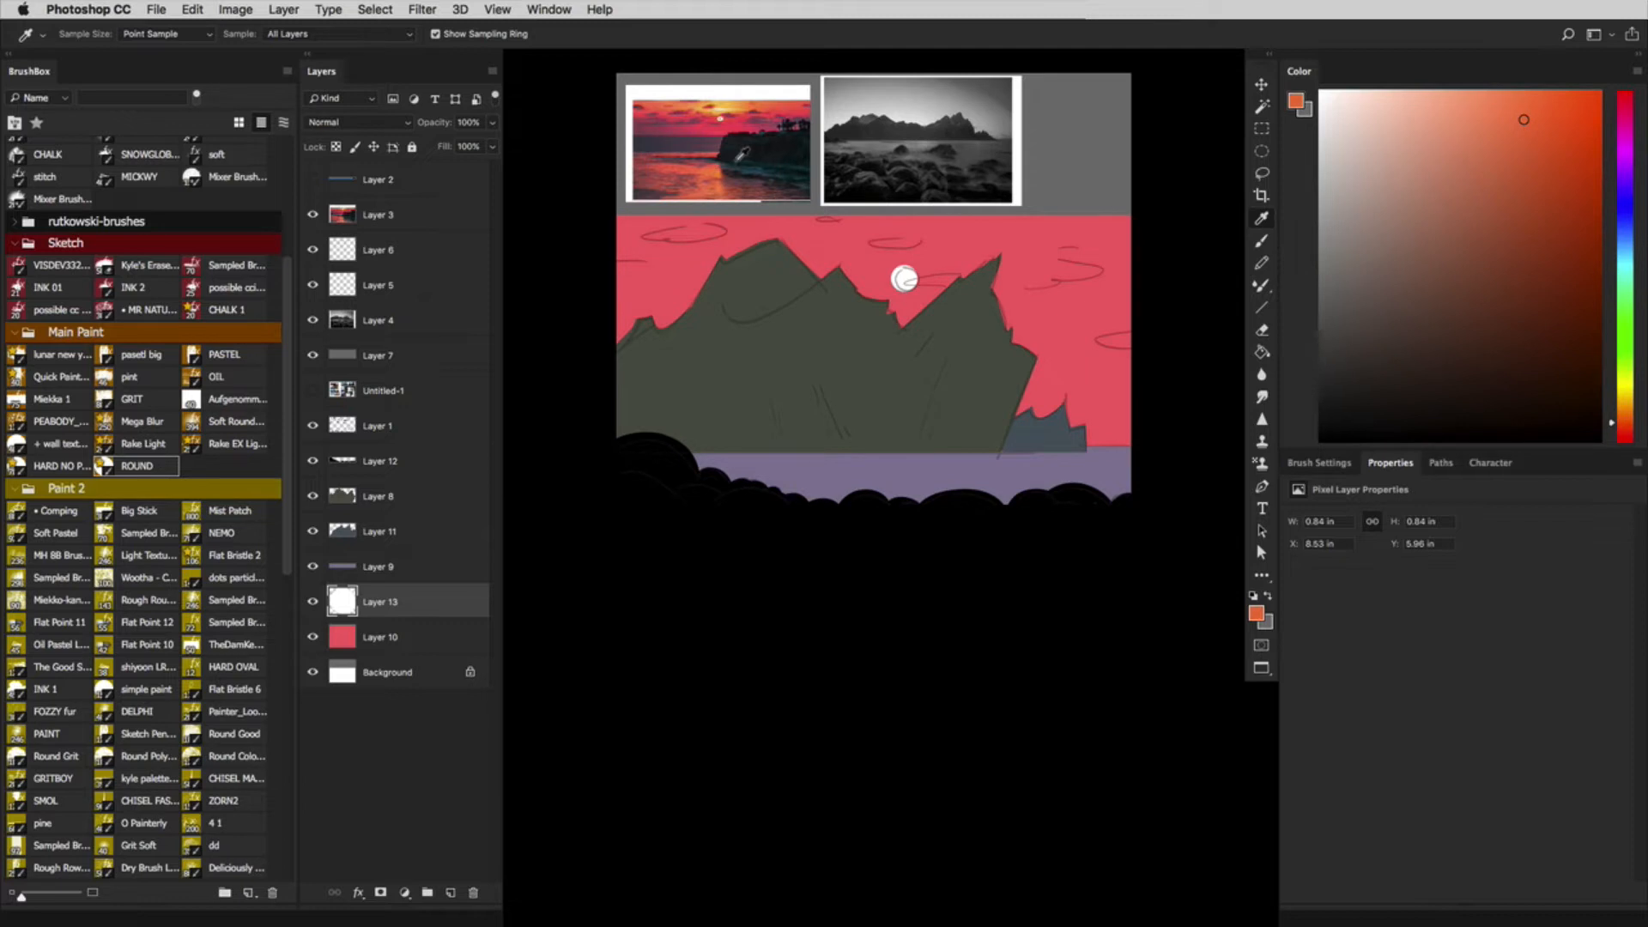
Step: Create a new layer above the sun on Layer 13 and choose a muted purple as the brush colour
left_click(452, 639)
left_click(425, 617)
key("super+shift+alt+n")
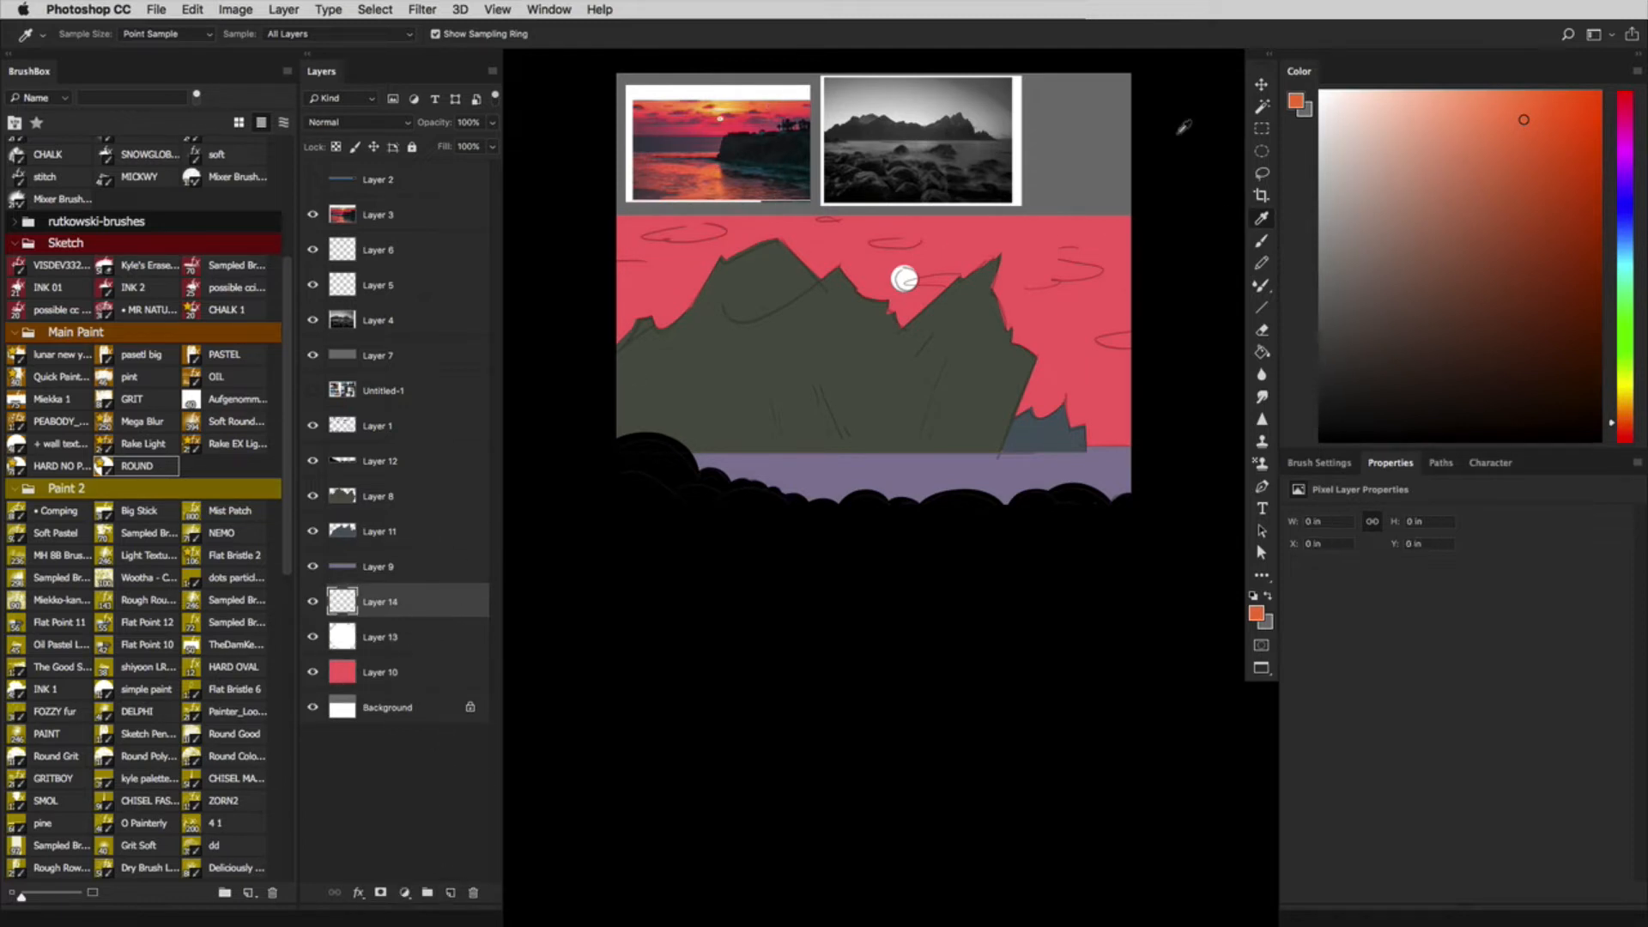
left_click(1630, 157)
left_click(1405, 198)
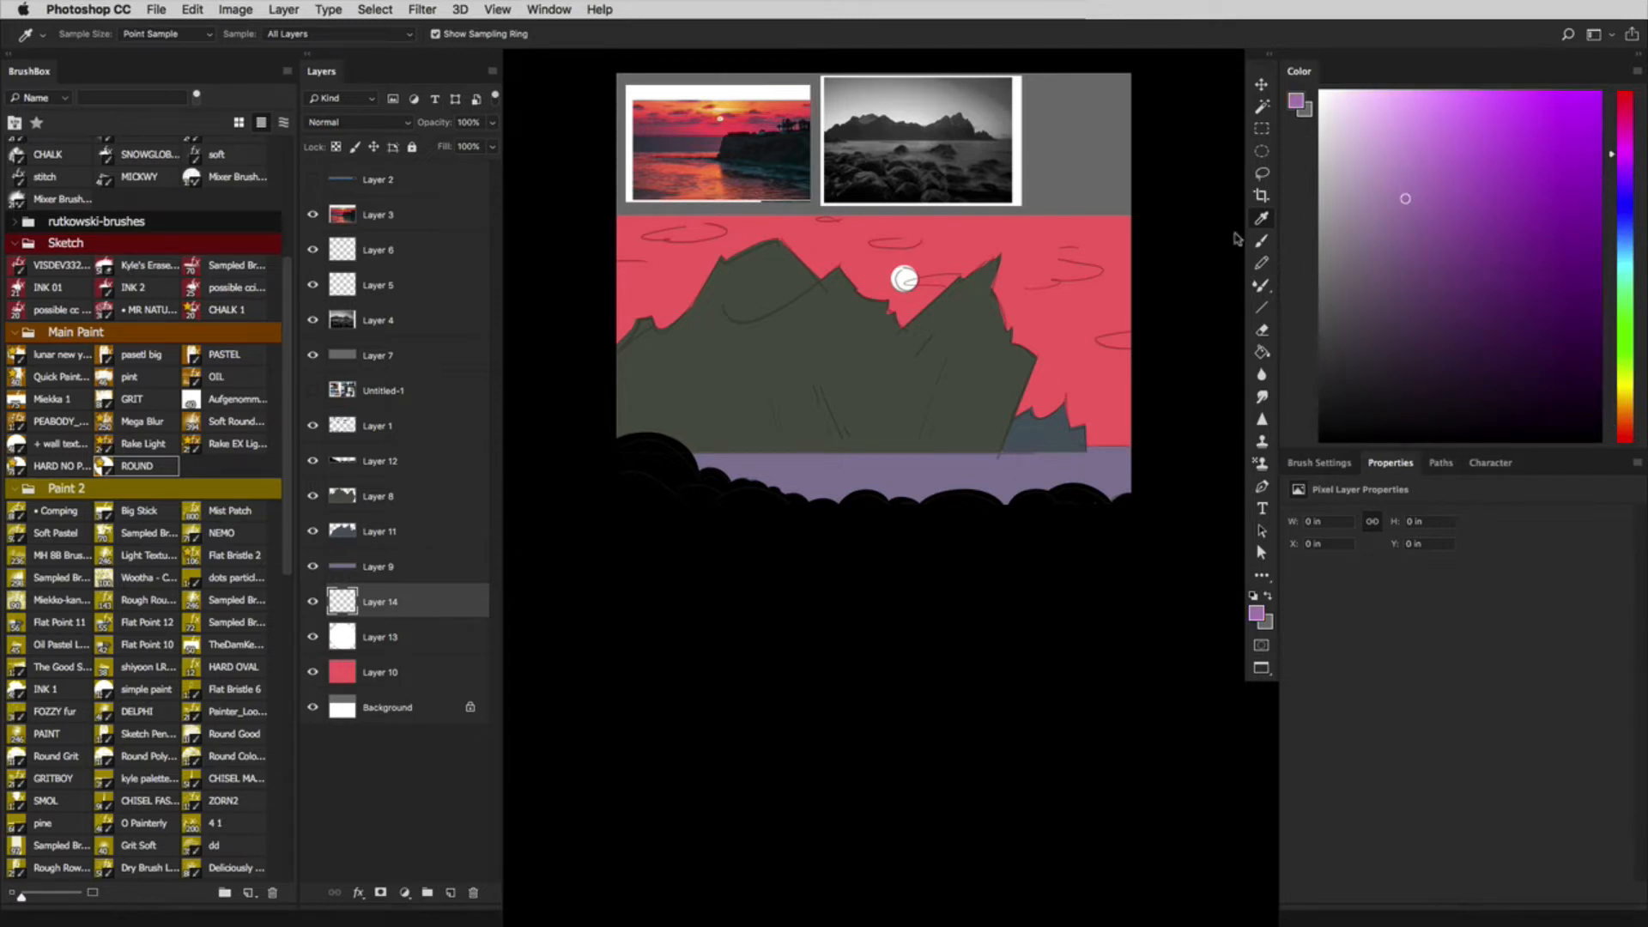
key("b")
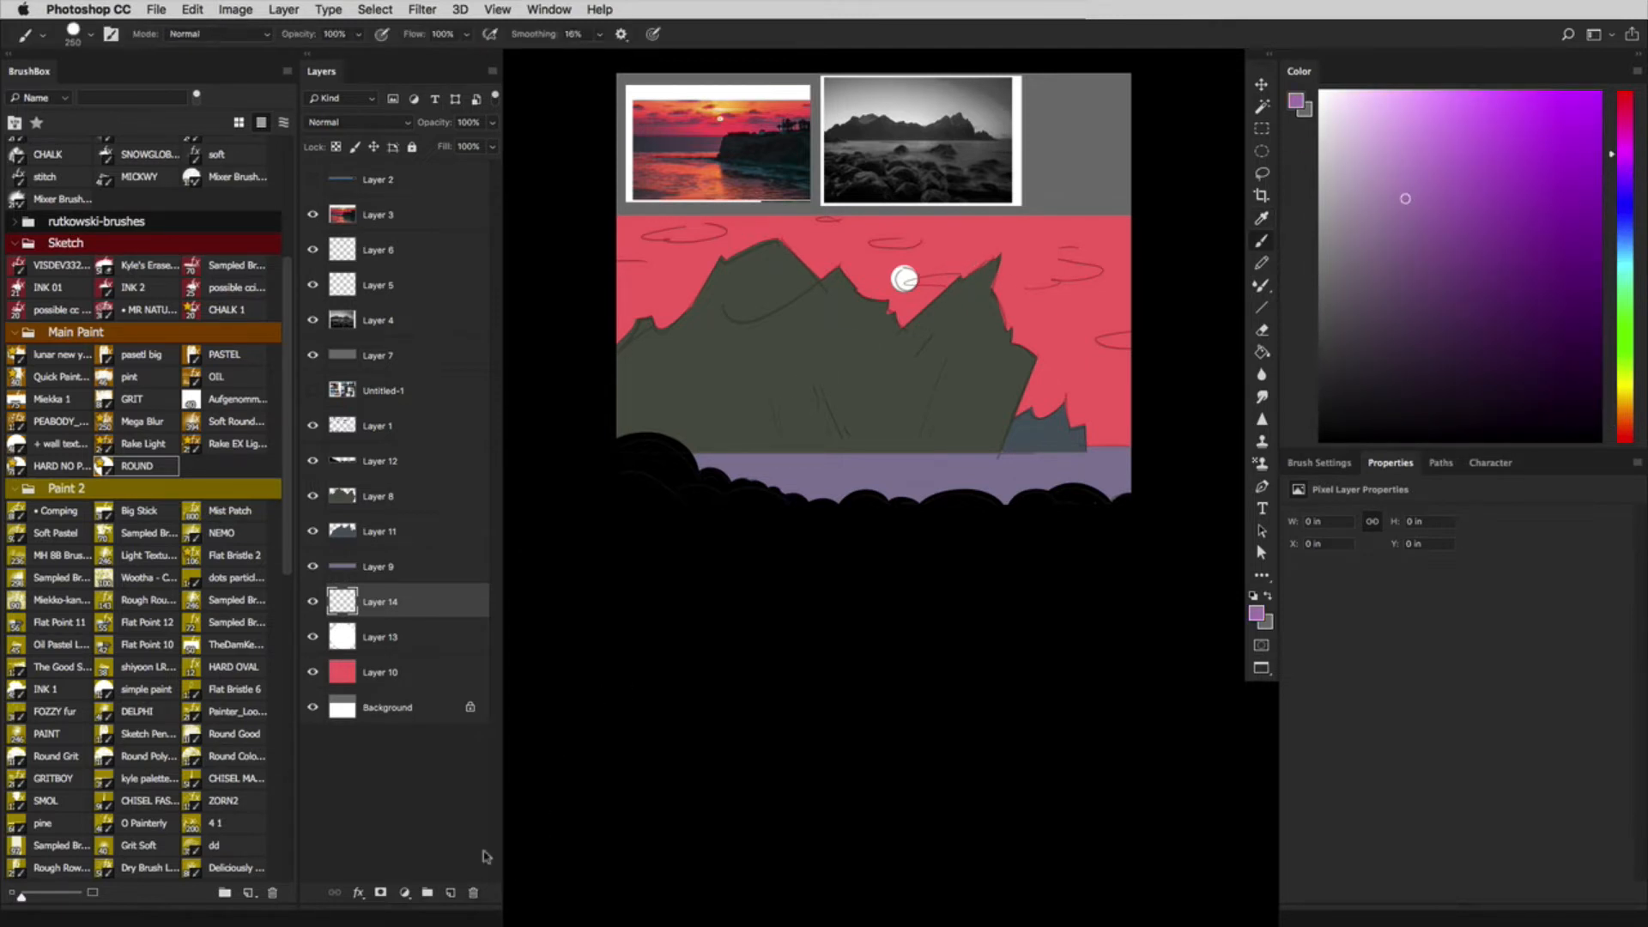
Step: Try painting a dark purple cloud across the sun with the round brush
mouse_move(908, 283)
left_mouse_down()
mouse_move(979, 272)
mouse_move(928, 284)
mouse_move(982, 273)
left_mouse_up()
left_click(980, 272, "alt")
key("super+z")
left_click(894, 283, "alt")
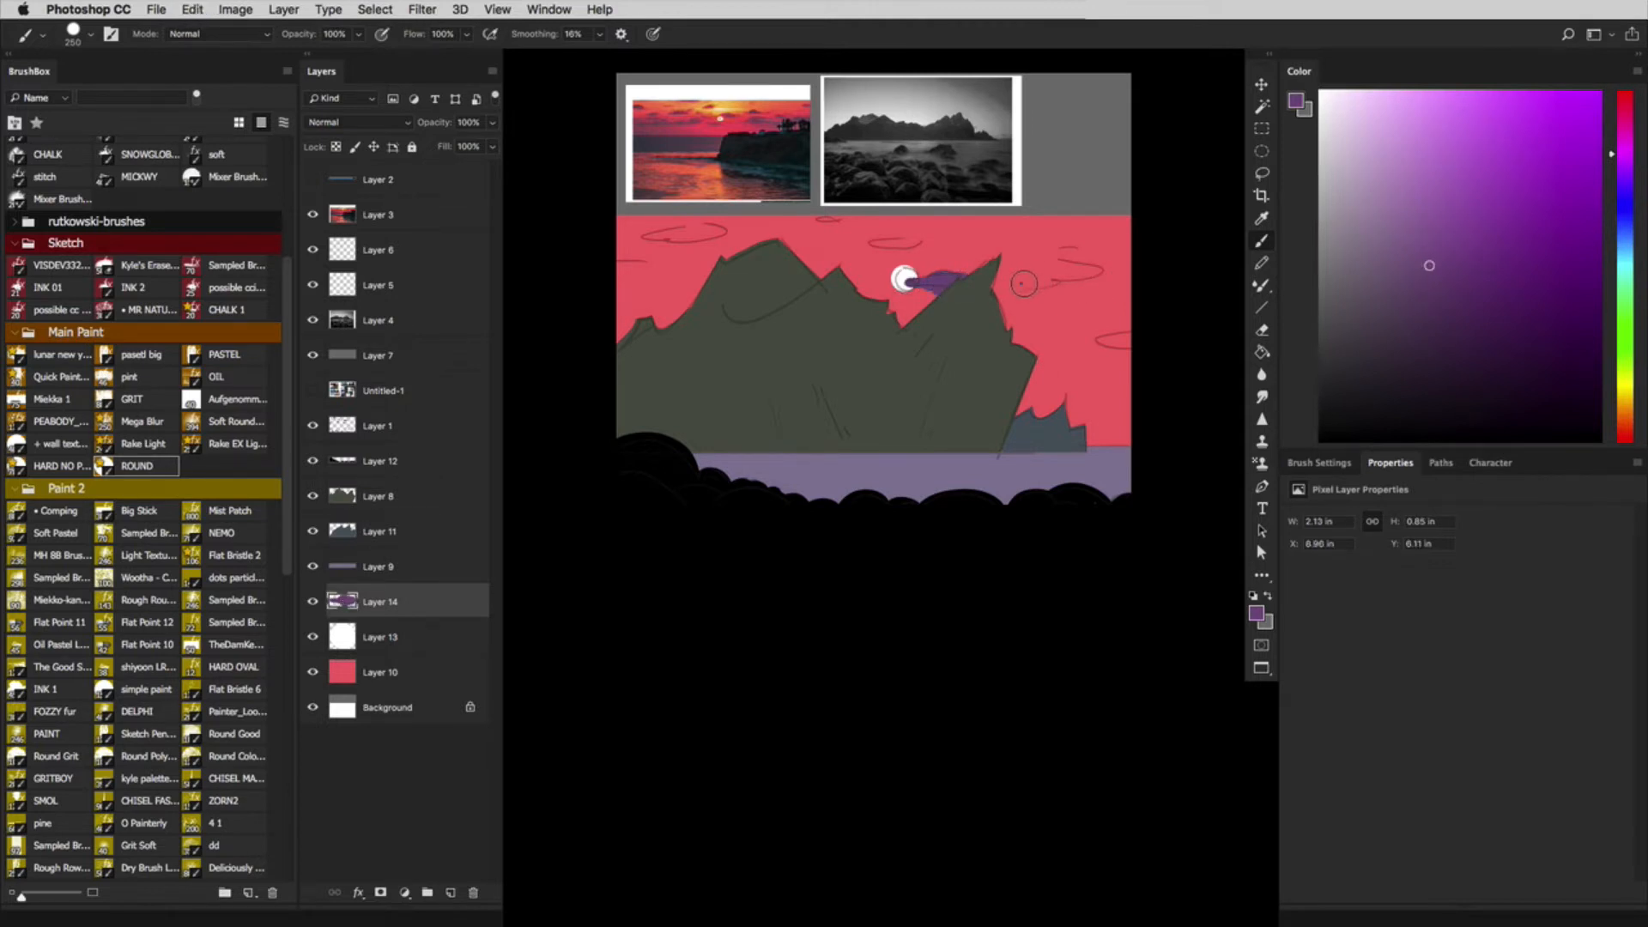
Step: Undo the brushed cloud and lasso a combined selection of cloud shapes across the whole sky
left_click(1262, 172)
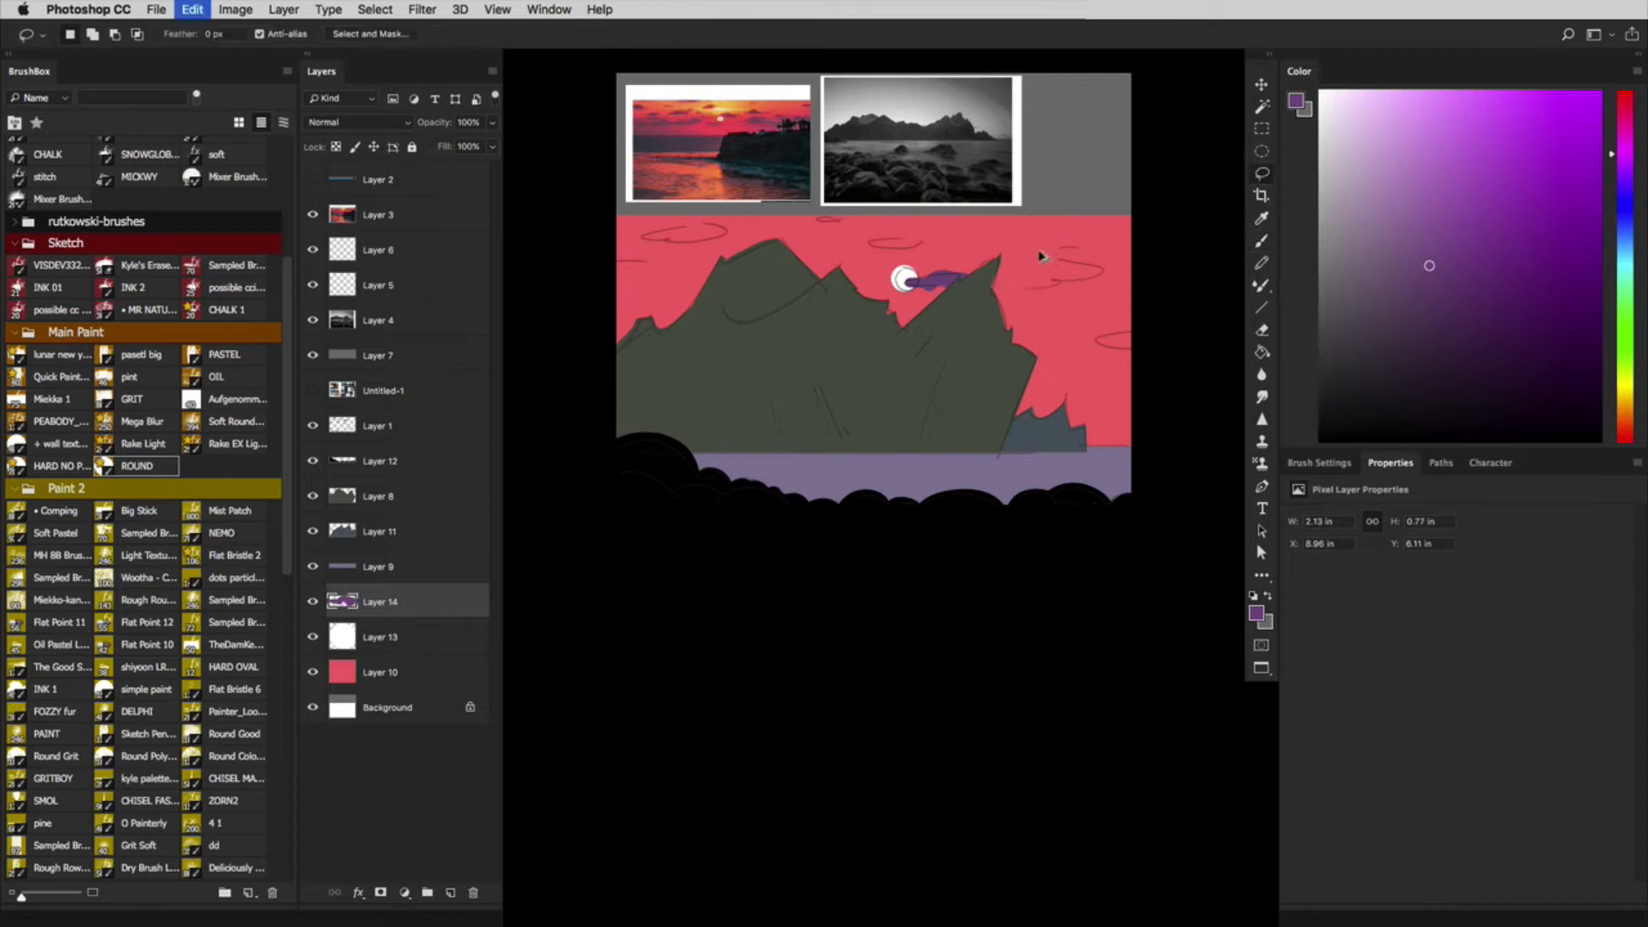
key("super+z")
mouse_move(912, 290)
left_mouse_down()
mouse_move(1061, 283)
mouse_move(952, 271)
mouse_move(913, 289)
left_mouse_up()
key("shift")
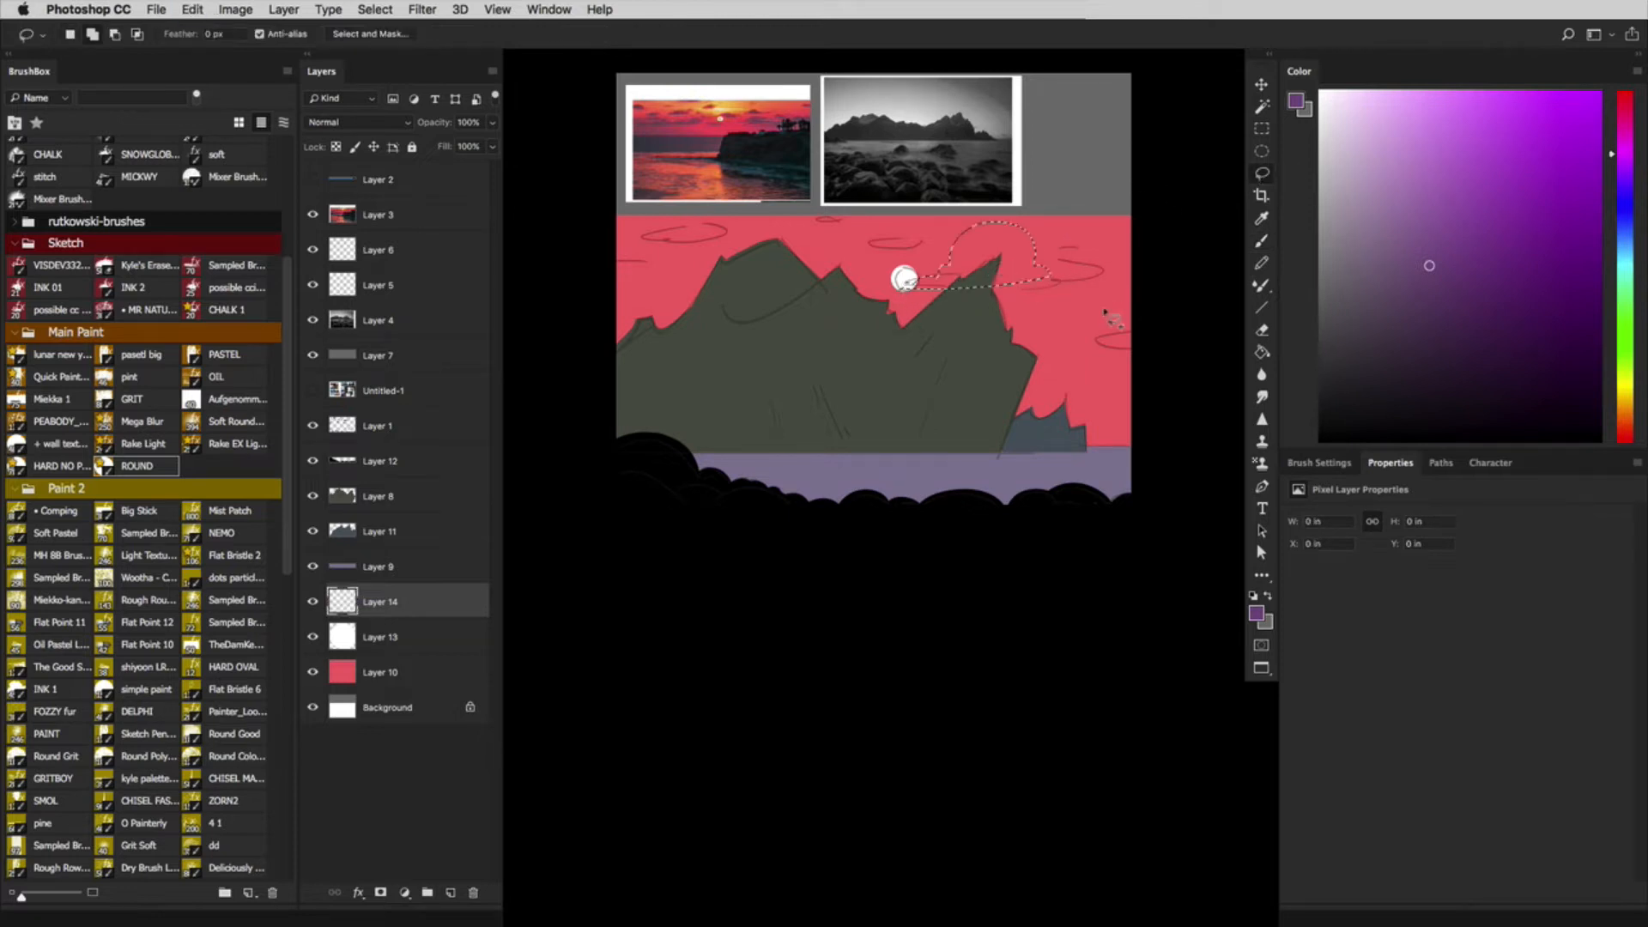
mouse_move(1112, 290)
left_mouse_down()
mouse_move(1066, 296)
mouse_move(1169, 291)
mouse_move(1081, 290)
mouse_move(1079, 316)
mouse_move(1144, 356)
mouse_move(1029, 349)
mouse_move(1115, 352)
left_mouse_up()
mouse_move(855, 249)
left_mouse_down()
mouse_move(910, 236)
mouse_move(925, 253)
left_mouse_up()
mouse_move(766, 227)
left_mouse_down()
mouse_move(839, 222)
mouse_move(847, 237)
mouse_move(590, 219)
mouse_move(679, 226)
mouse_move(725, 258)
left_mouse_up()
mouse_move(730, 258)
left_mouse_down()
mouse_move(699, 318)
mouse_move(650, 289)
mouse_move(743, 278)
mouse_move(717, 259)
mouse_move(763, 260)
mouse_move(756, 288)
mouse_move(767, 258)
mouse_move(684, 260)
mouse_move(707, 245)
mouse_move(770, 266)
mouse_move(660, 250)
mouse_move(707, 261)
mouse_move(619, 277)
left_mouse_up()
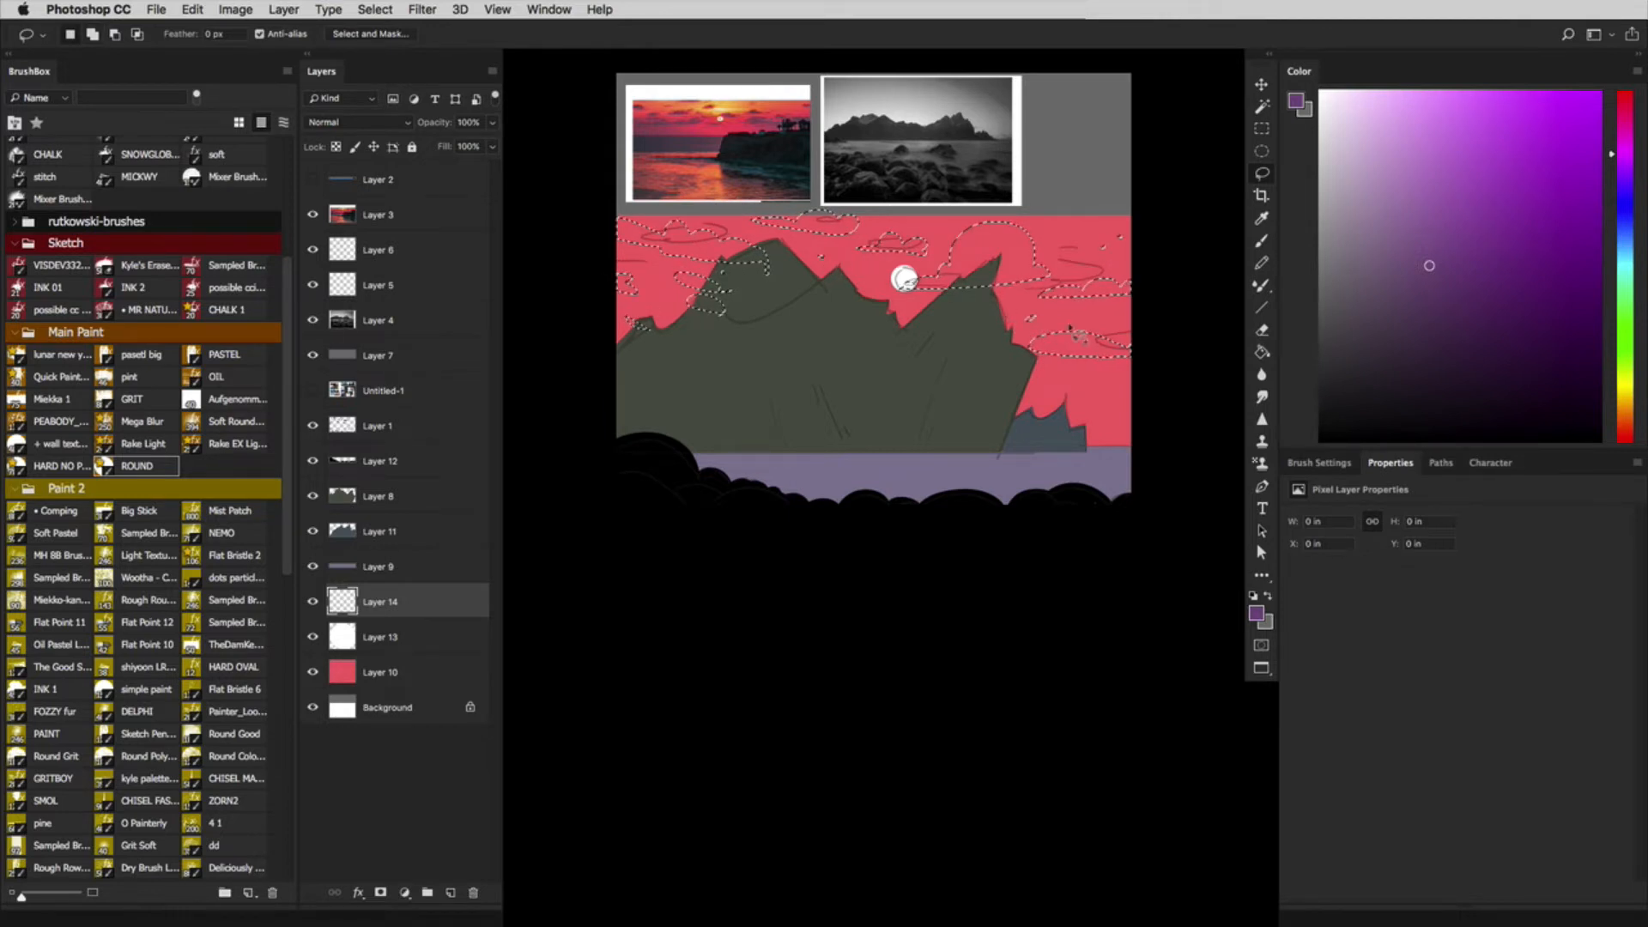
key("shift")
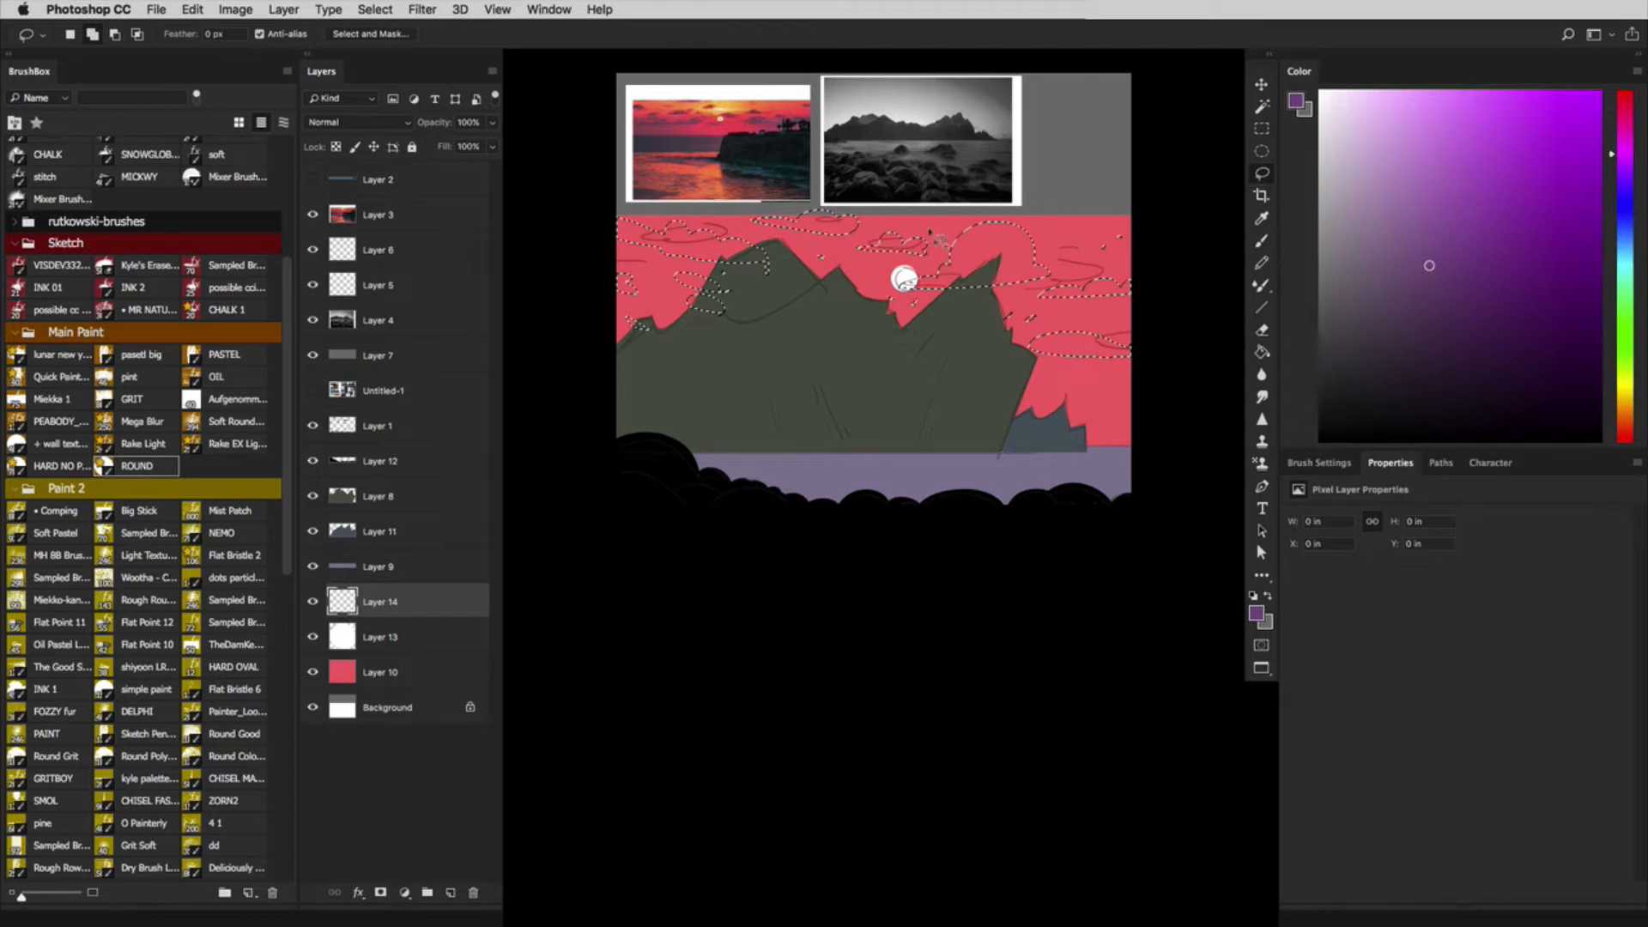
Step: Fill the selected cloud shapes with dark purple on Layer 14 and deselect
key("g")
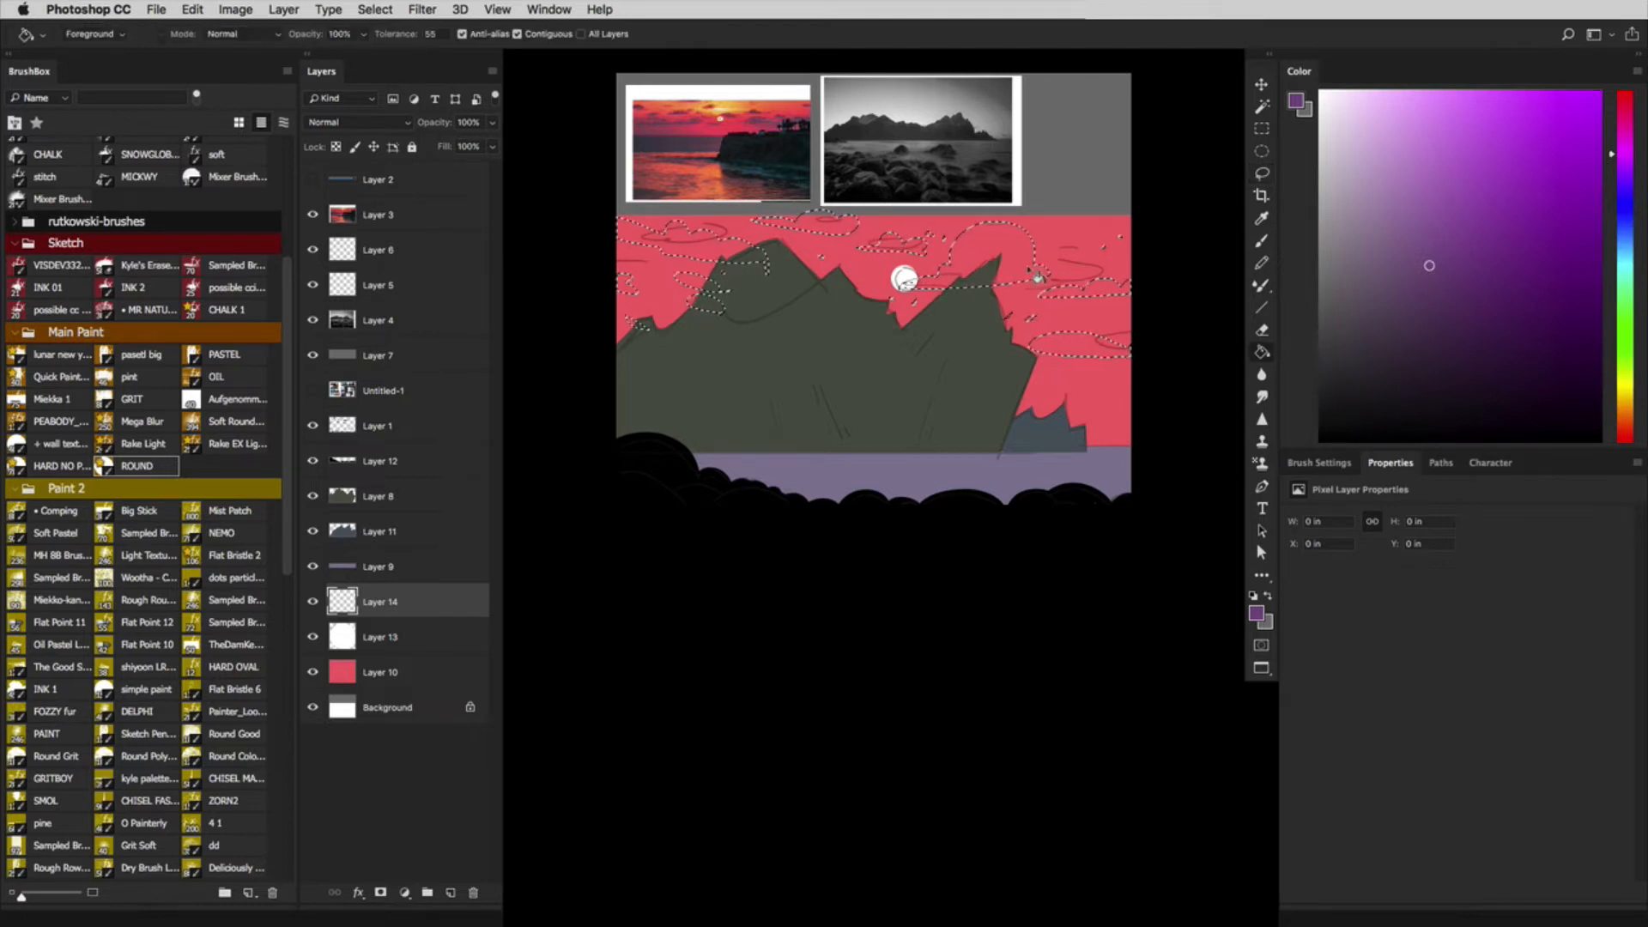
left_click(1004, 249)
key("super+d")
Step: Squash the cloud layer to about 65% height and distort its corners outward past the canvas edges for perspective
key("super+t")
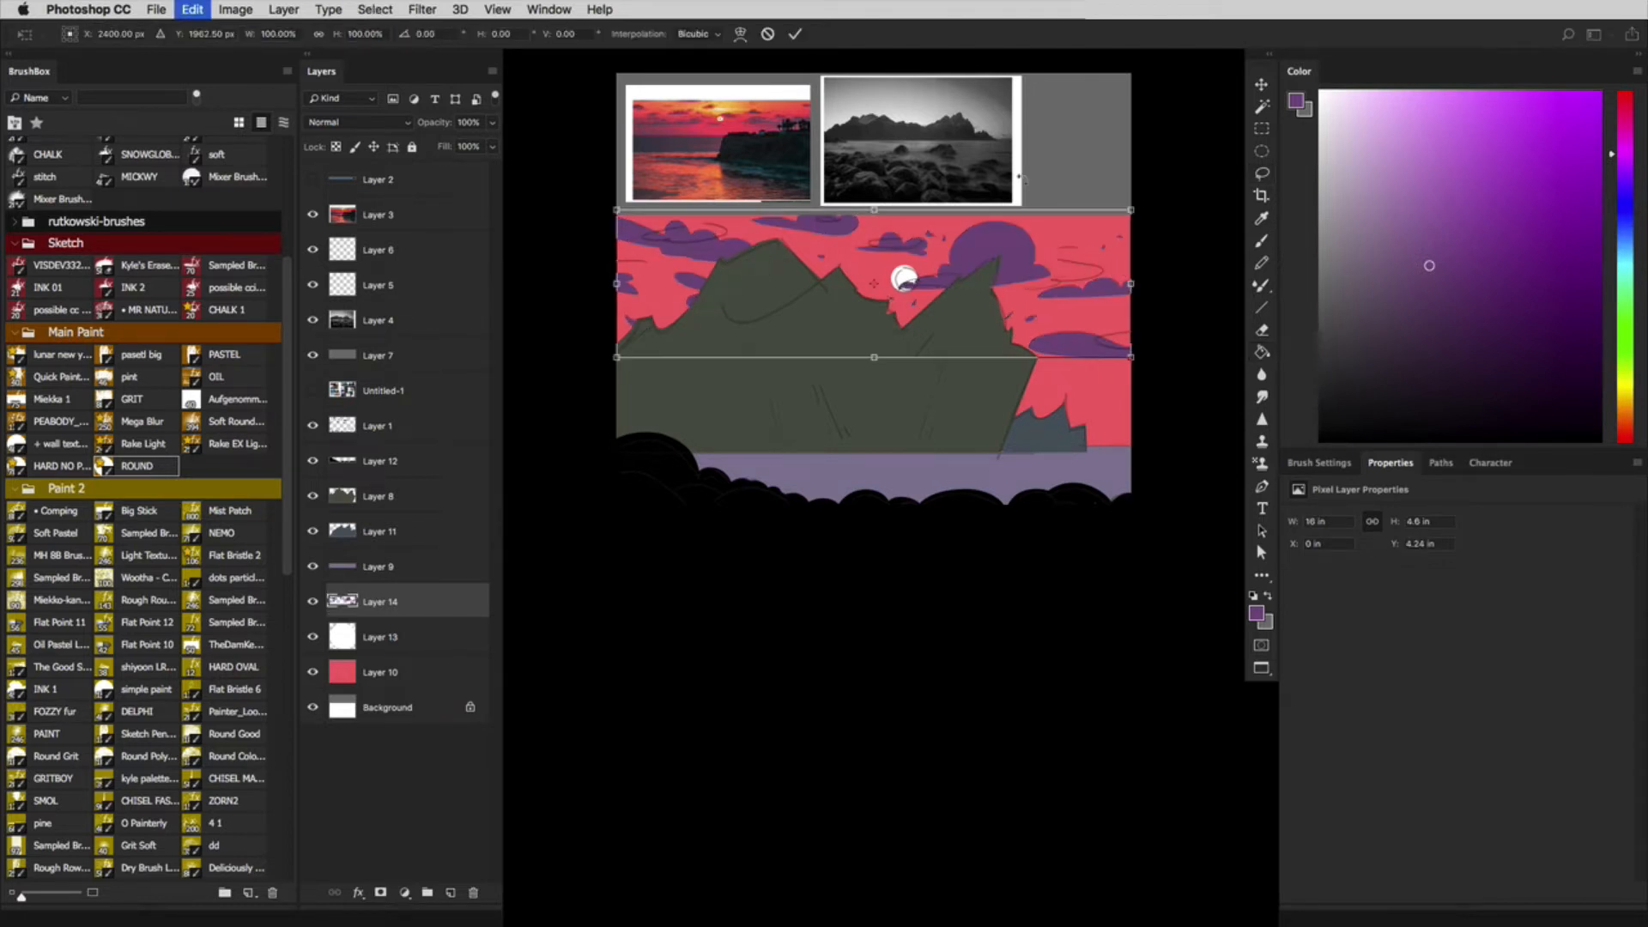
left_click_drag(869, 216, 865, 260)
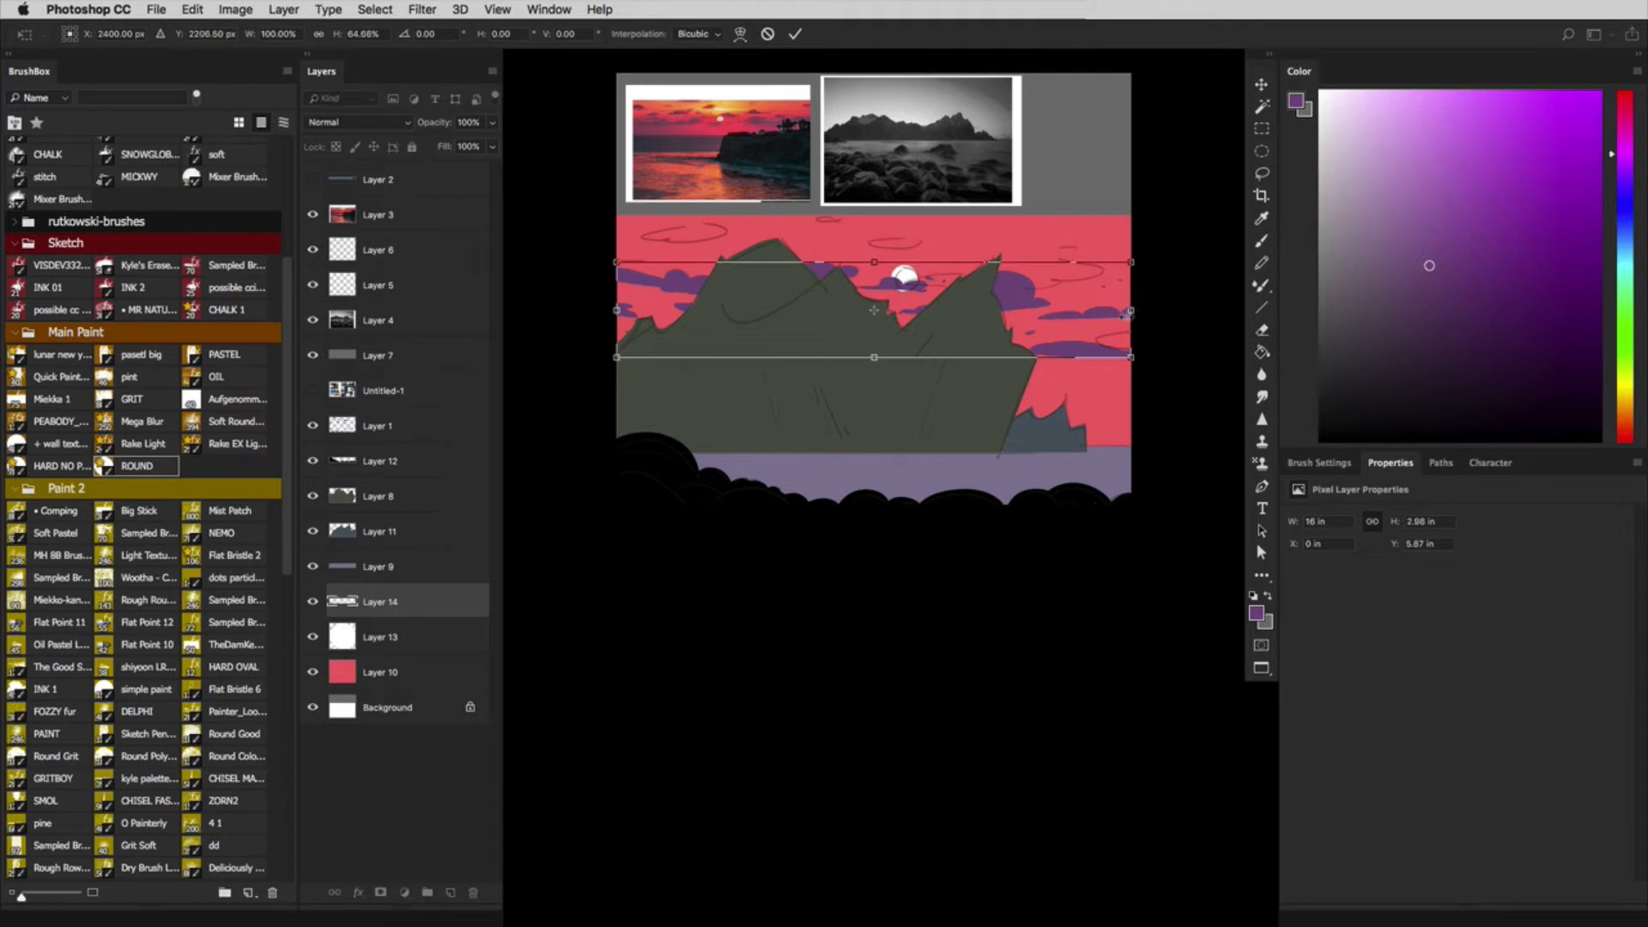
right_click(1081, 307)
left_click(1141, 399)
left_click_drag(1131, 261, 1246, 184)
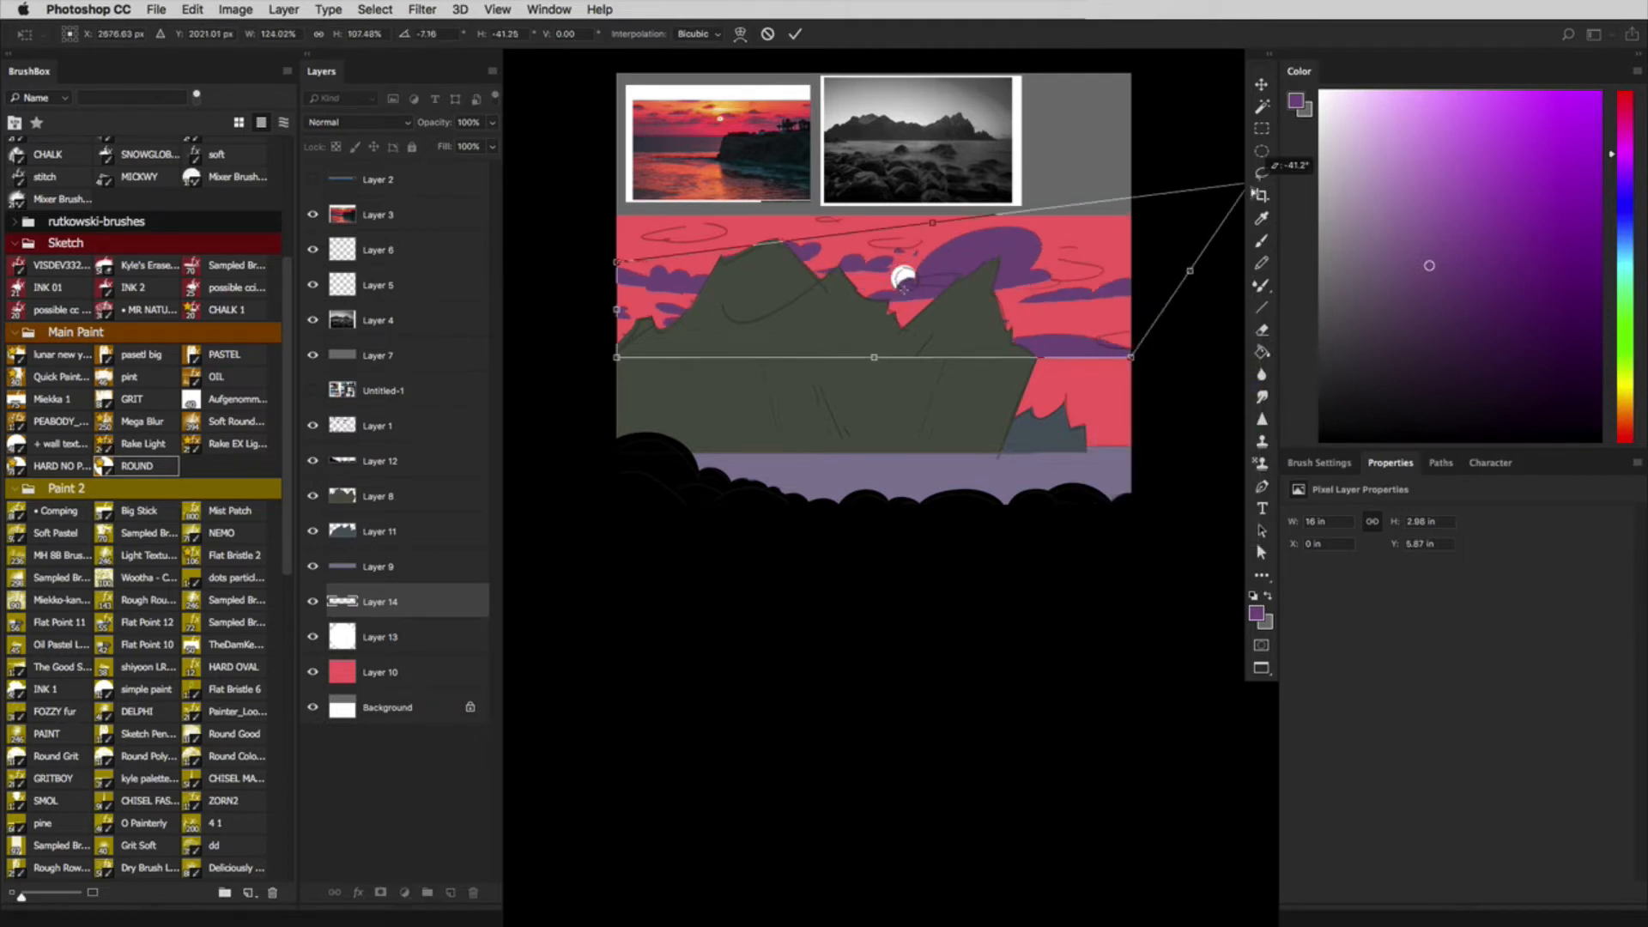
left_click_drag(619, 264, 629, 203)
left_click_drag(1131, 357, 1346, 359)
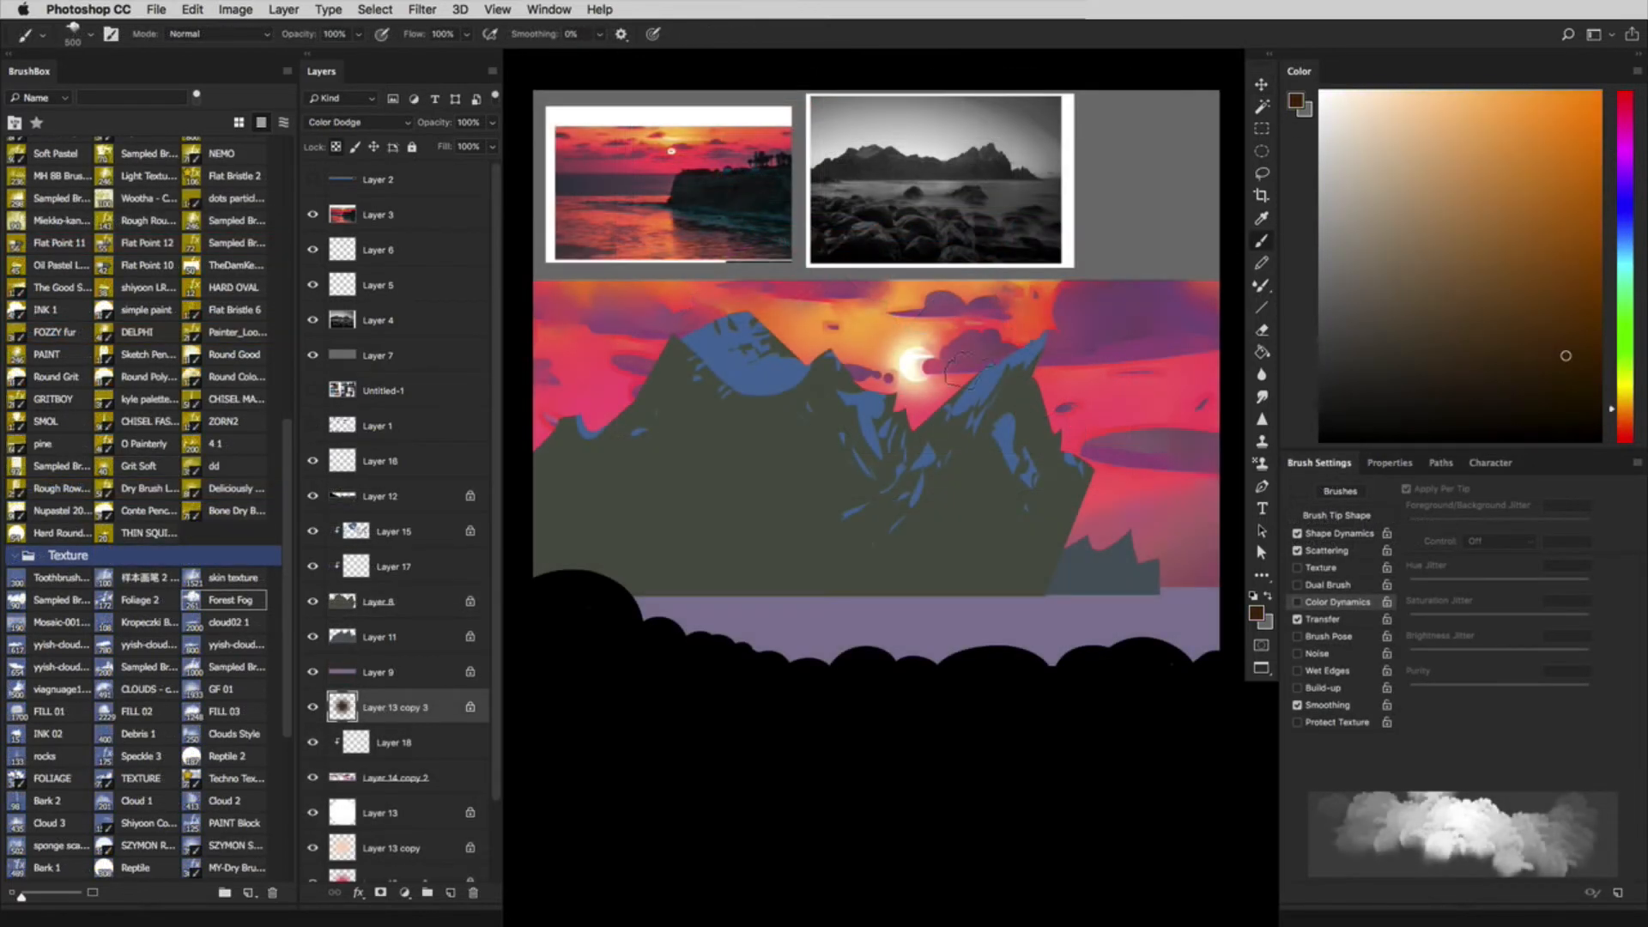
Step: Recolour the sun's Color Dodge glow to dark yellow and duplicate the glow layer
left_click(1612, 422)
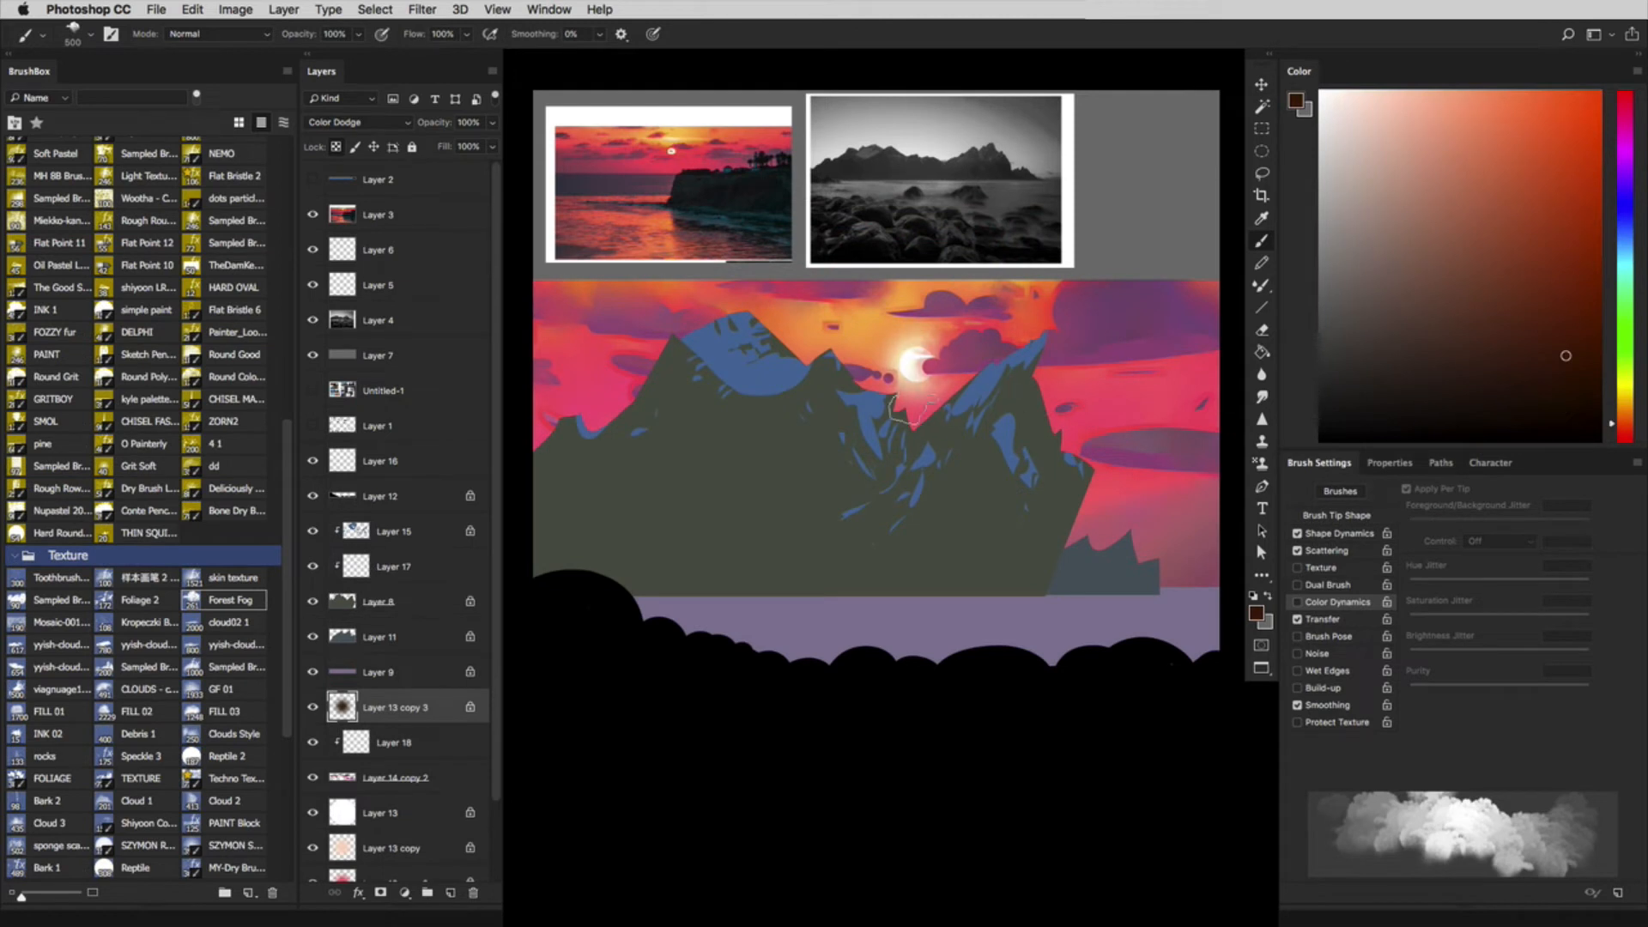
left_click(1618, 394)
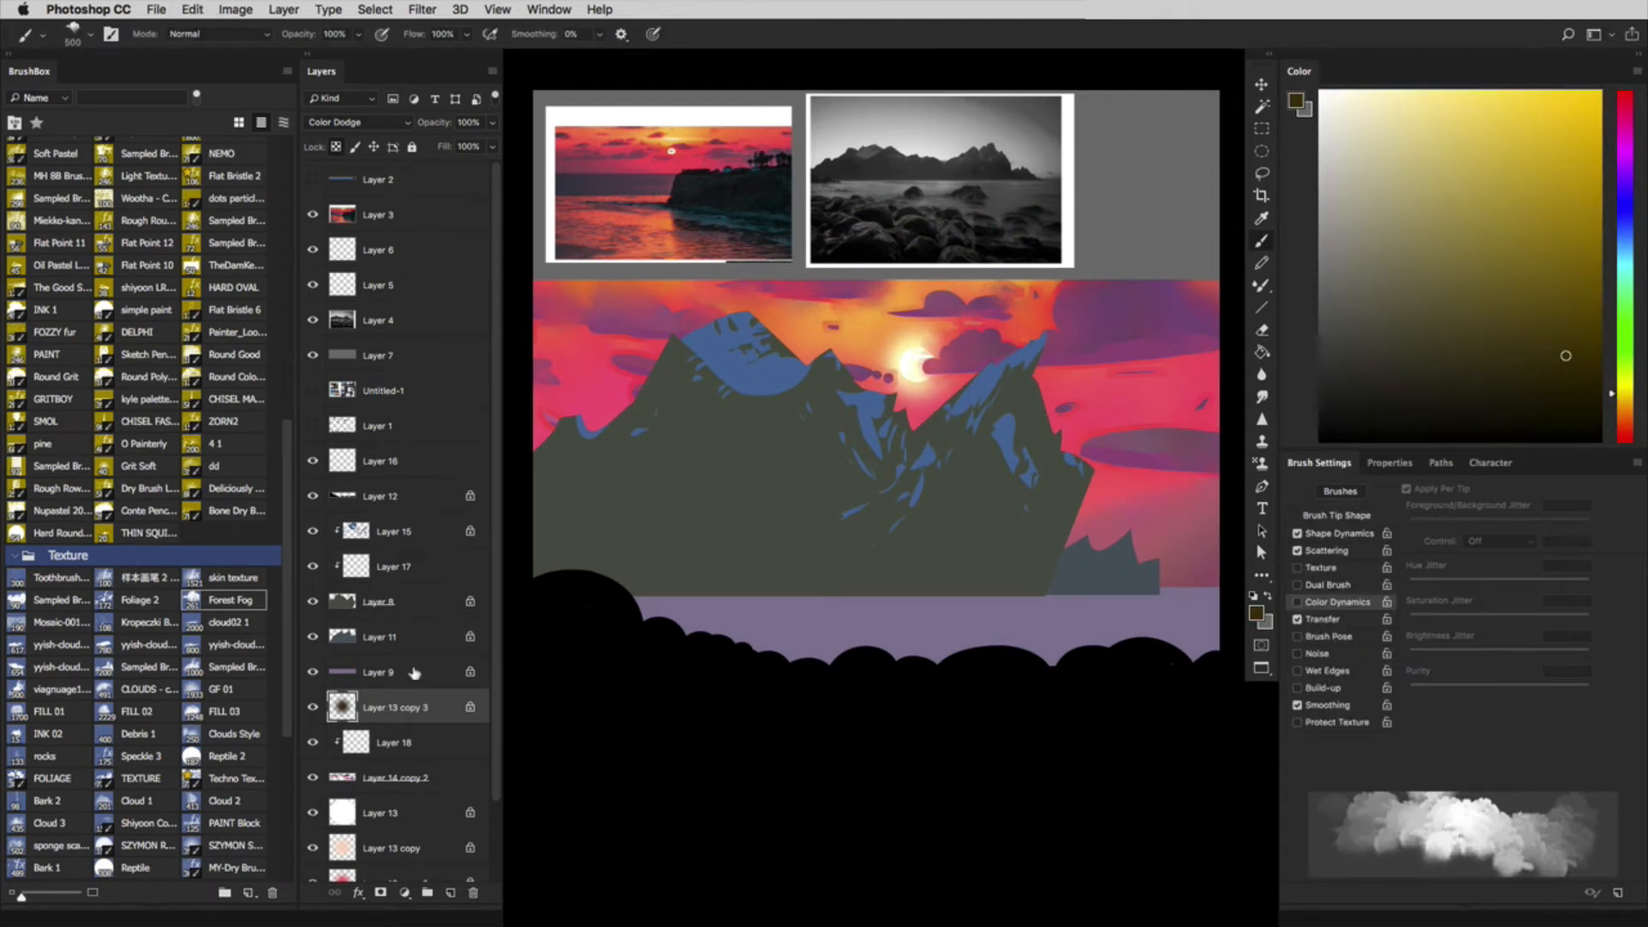
key("ctrl+j")
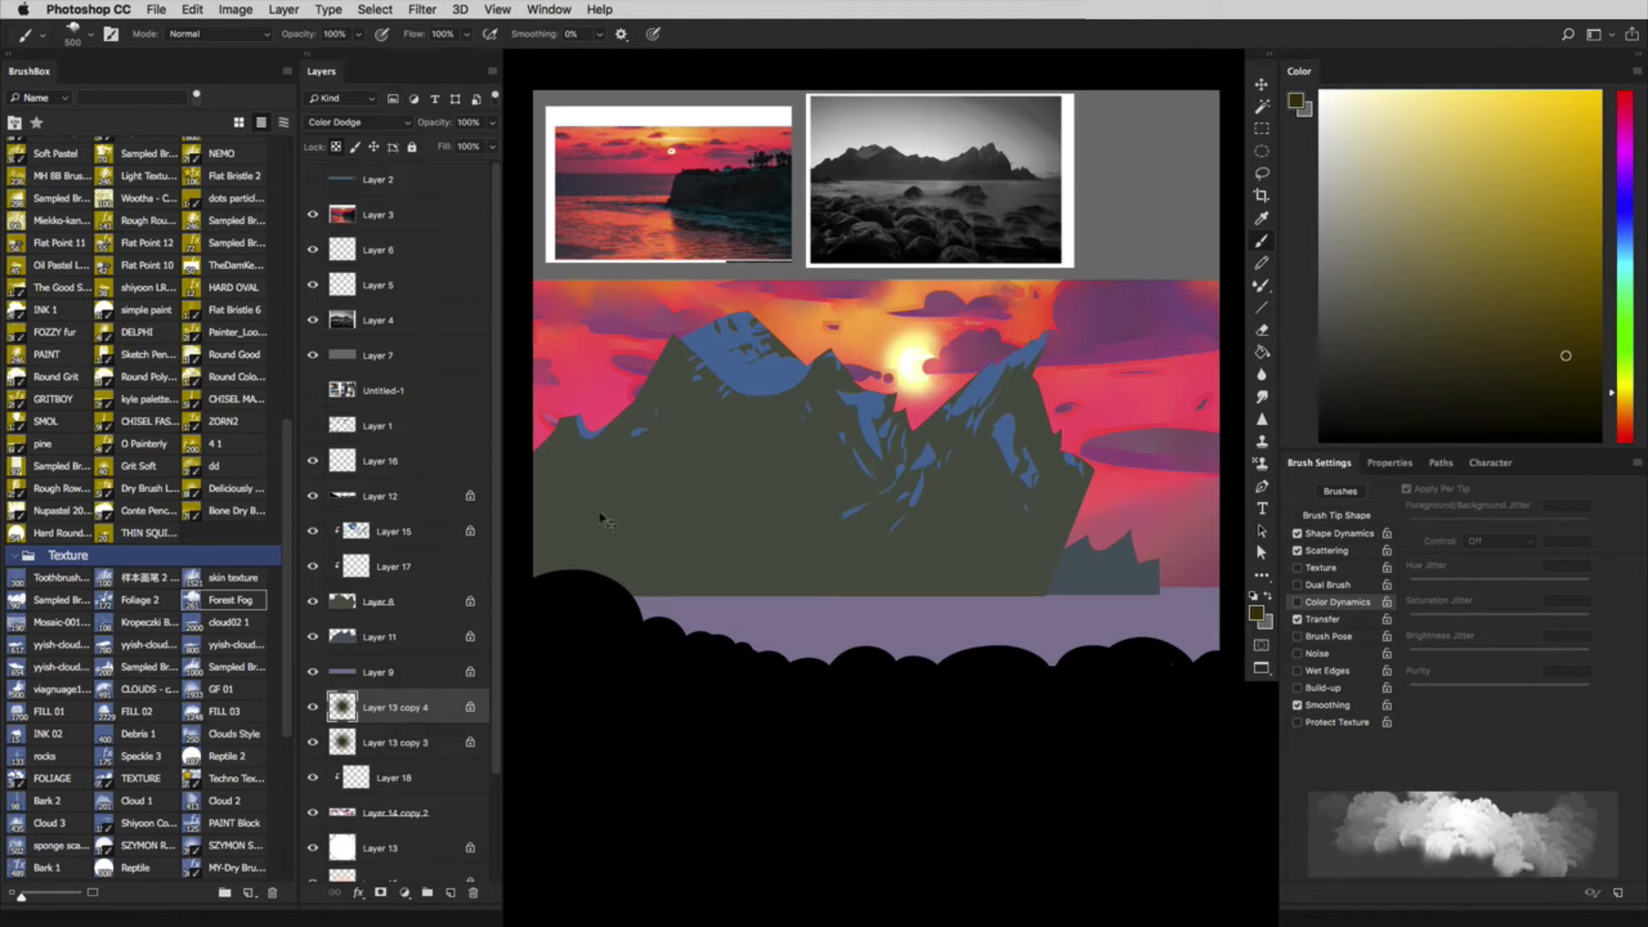
Step: Enlarge the duplicated glow around the sun to about 360% and return to the Brush tool
key("ctrl+t")
left_click_drag(972, 309, 1056, 225)
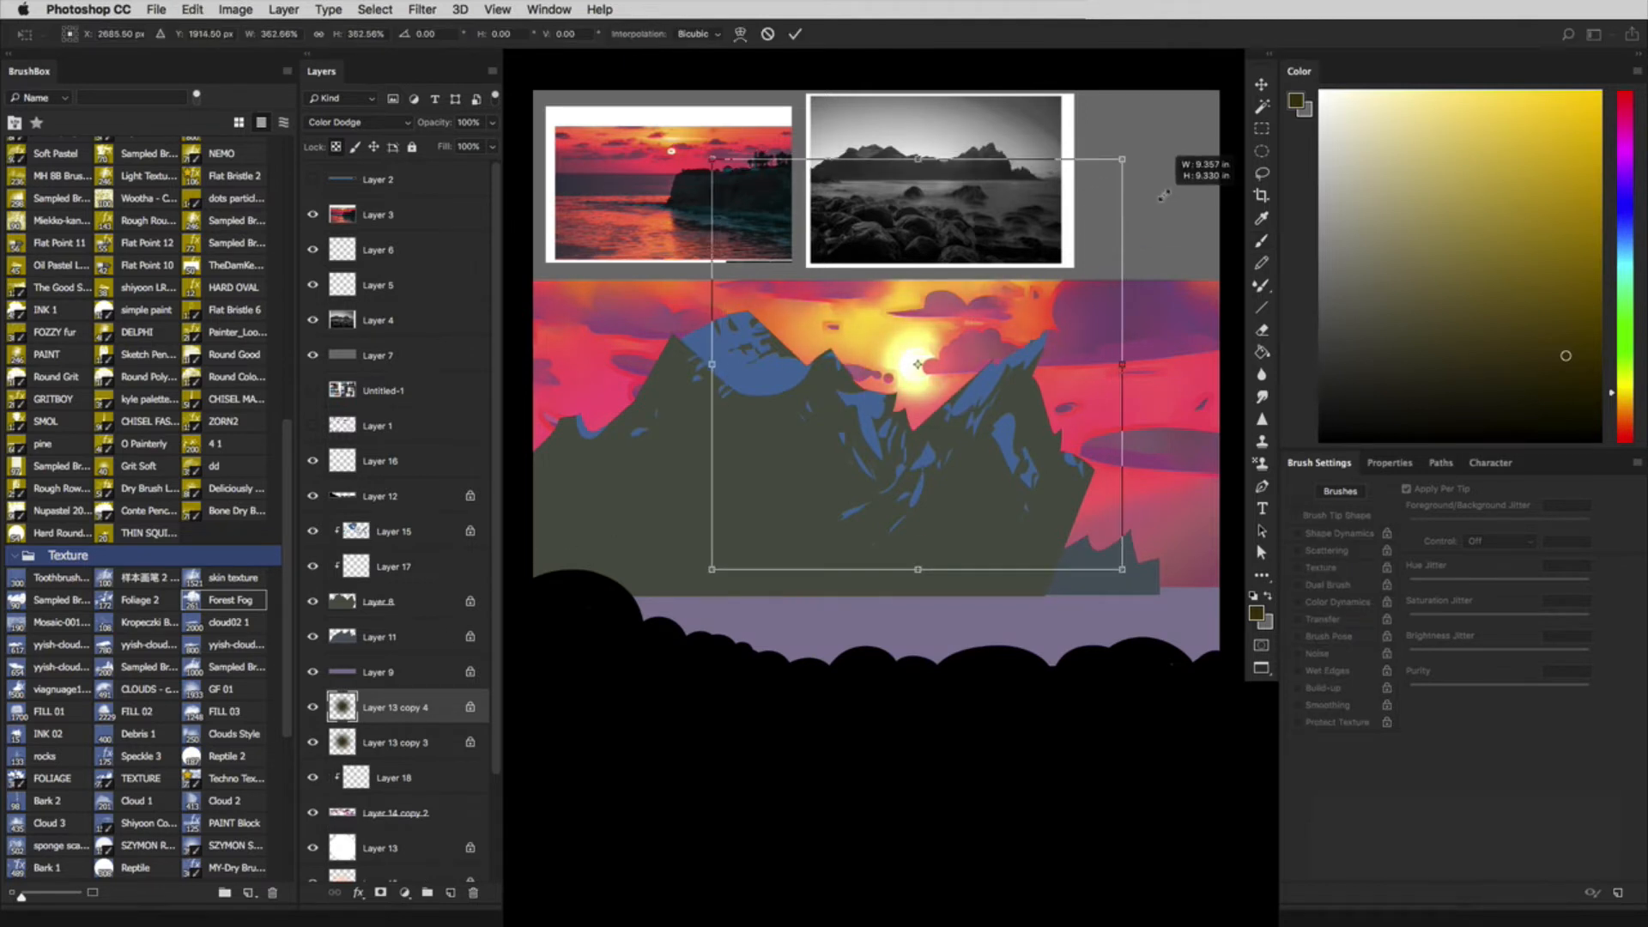
key("Return")
key("b")
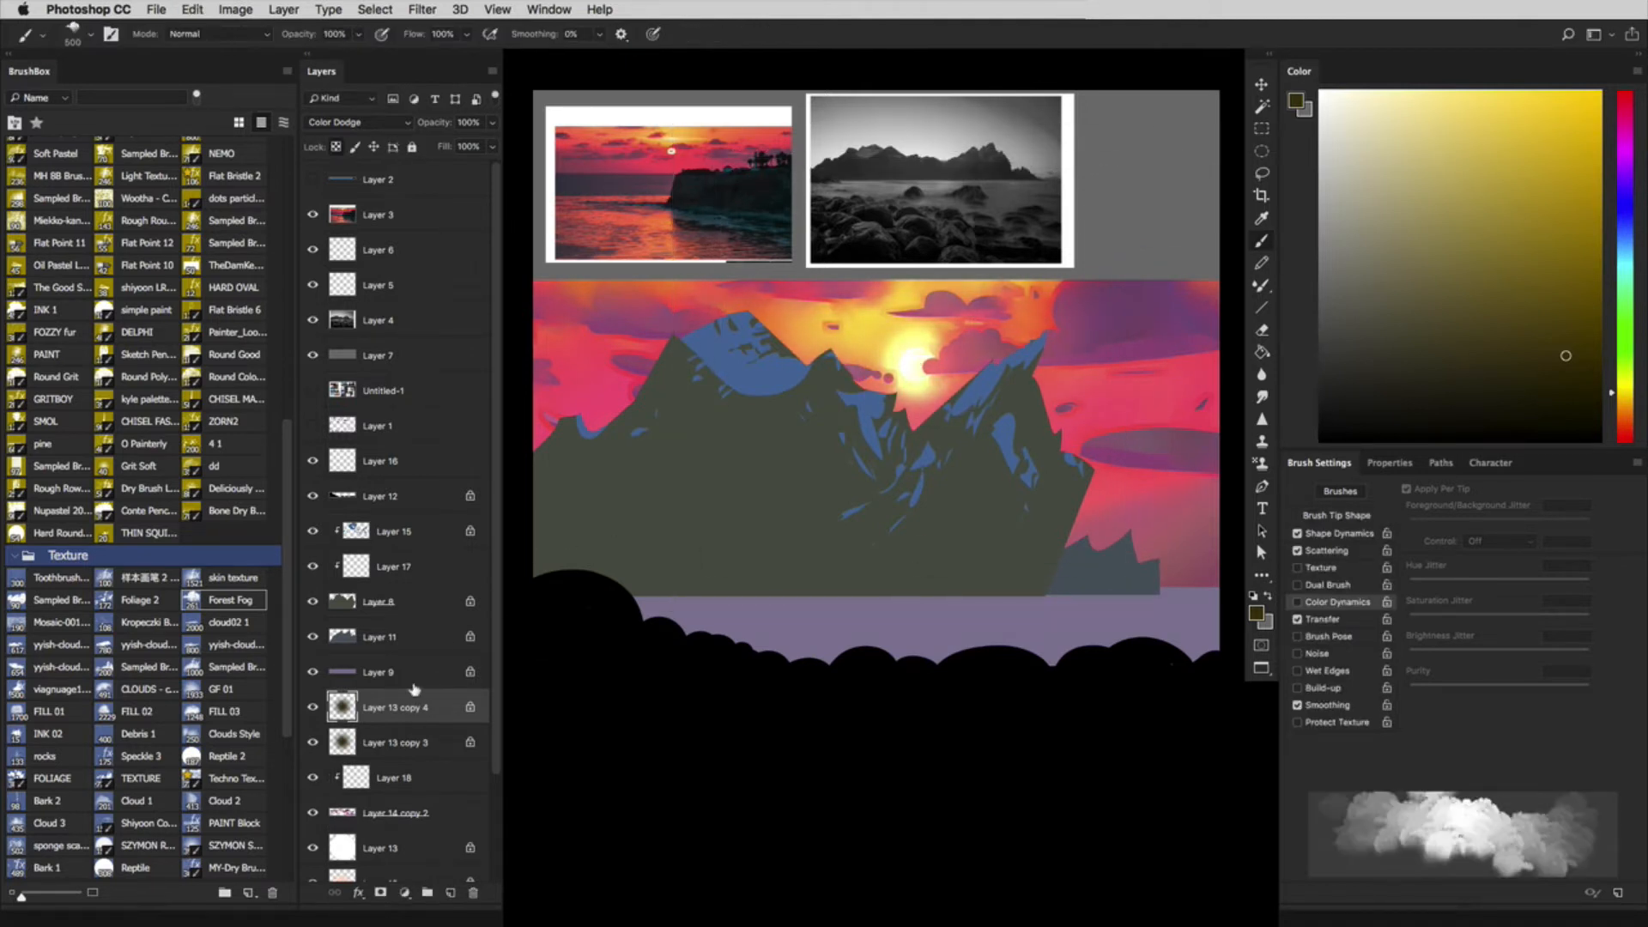
Step: Adjust Layer 13 copy 4's Hue/Saturation to saturation -30 and lightness -38 to tone down the sun's glow
key("ctrl+u")
left_click(1359, 453)
left_click(1432, 415)
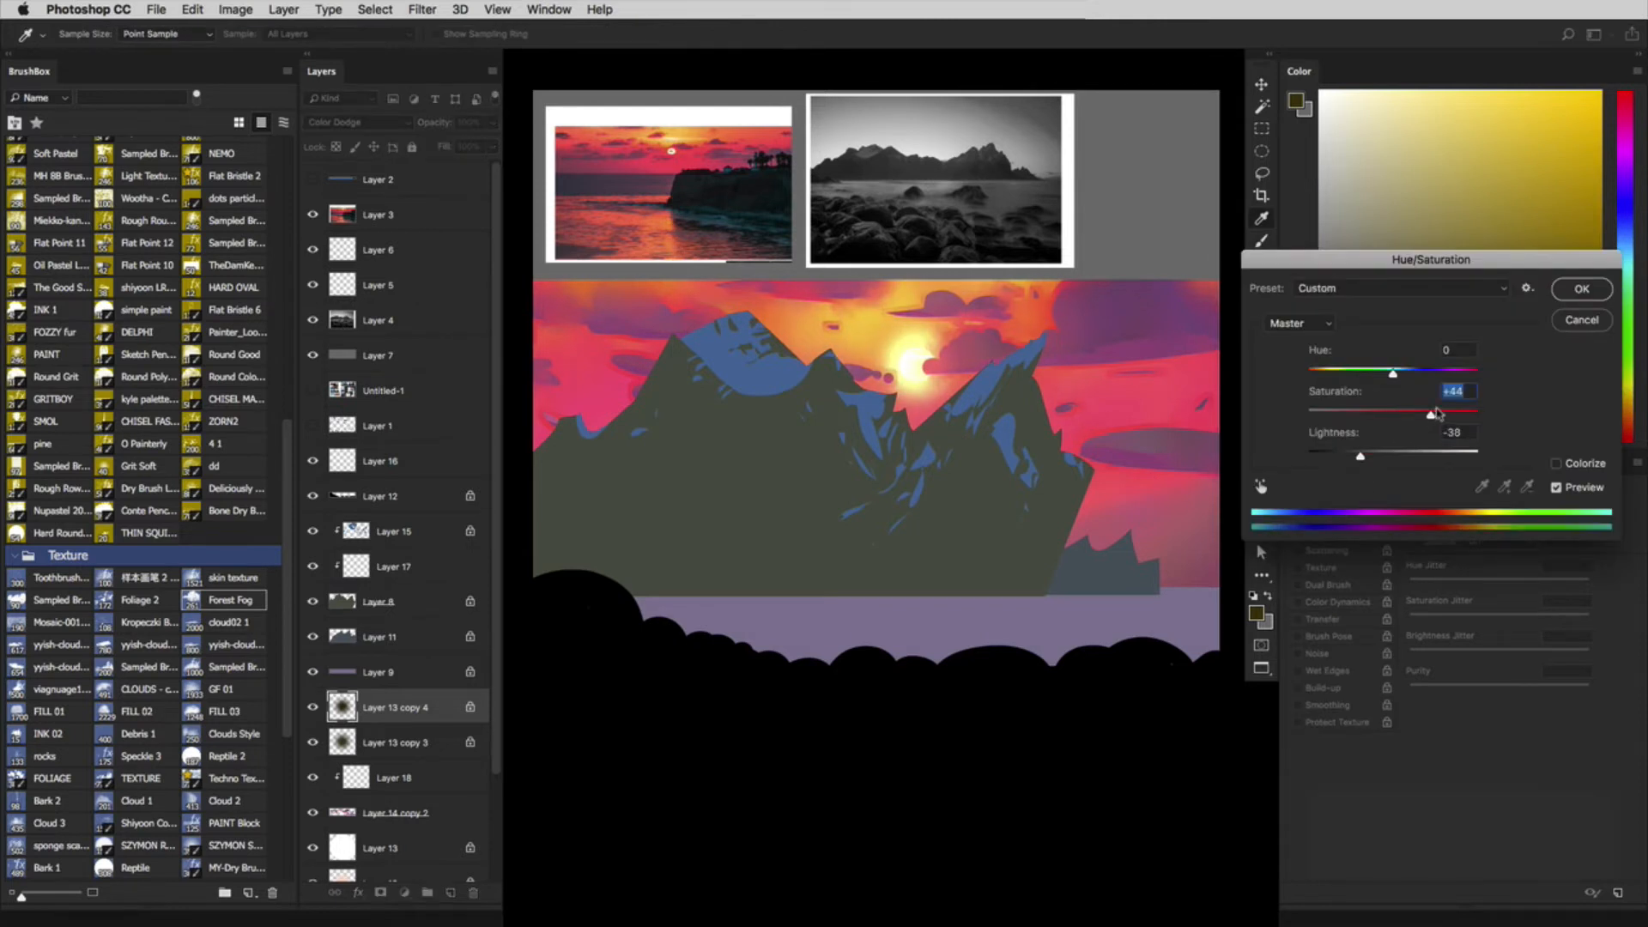
left_click(1368, 415)
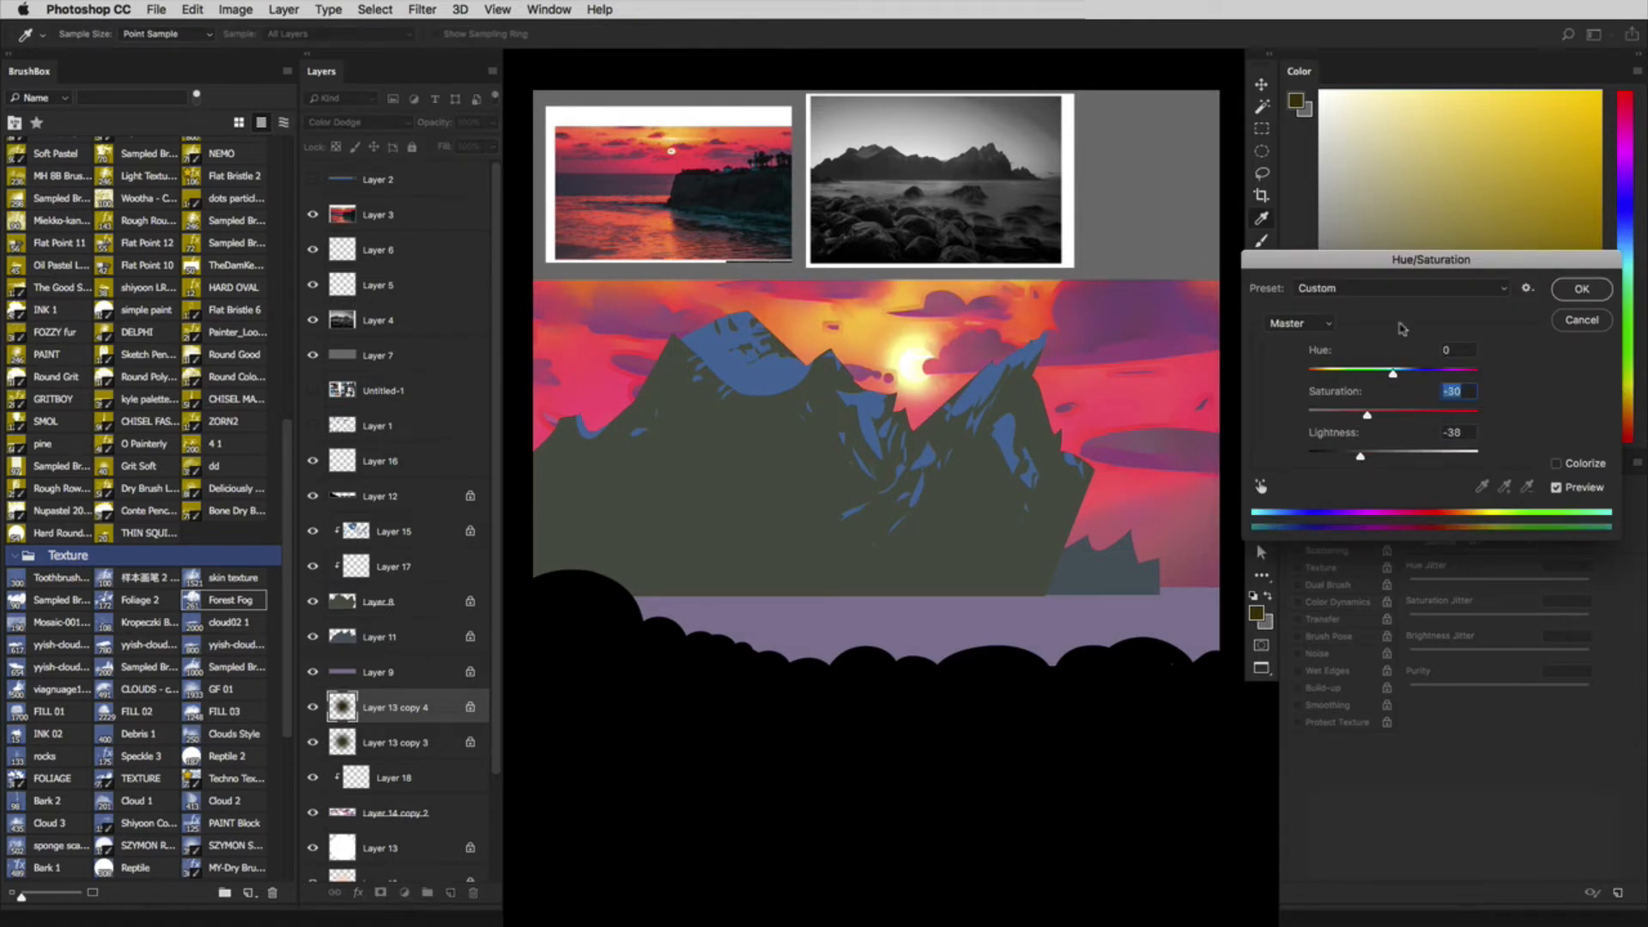
key("Return")
Step: Duplicate the glow layer, shrink the copy around the sun, and return to the Brush tool
key("ctrl+j")
key("ctrl+t")
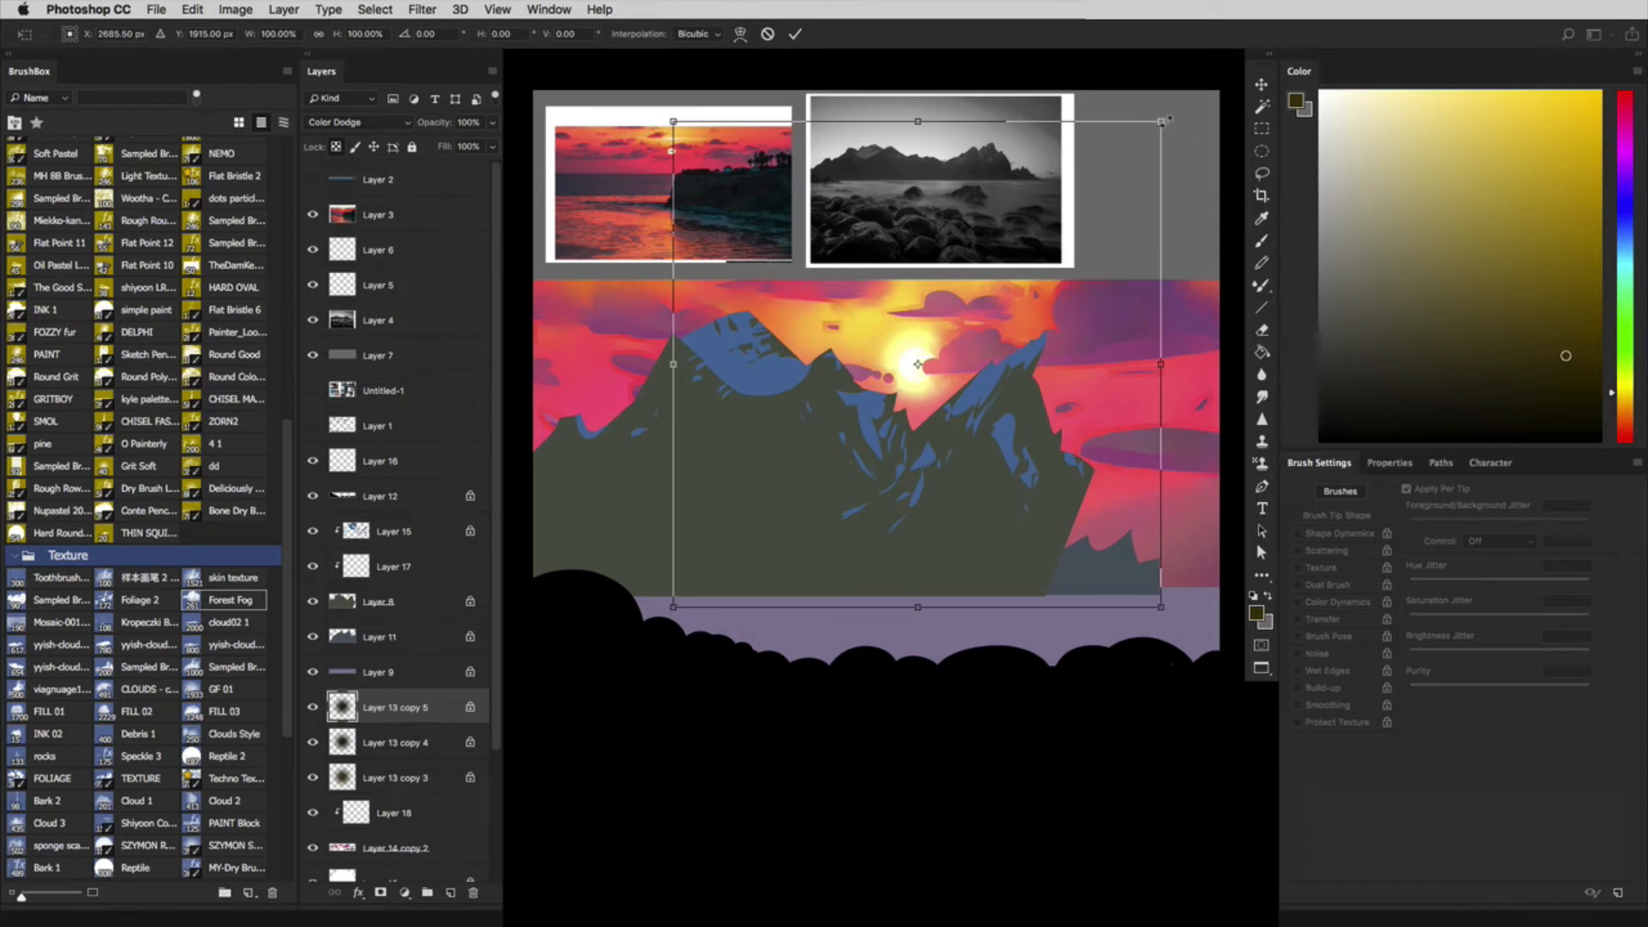
left_click_drag(1167, 118, 1082, 199)
key("Return")
key("b")
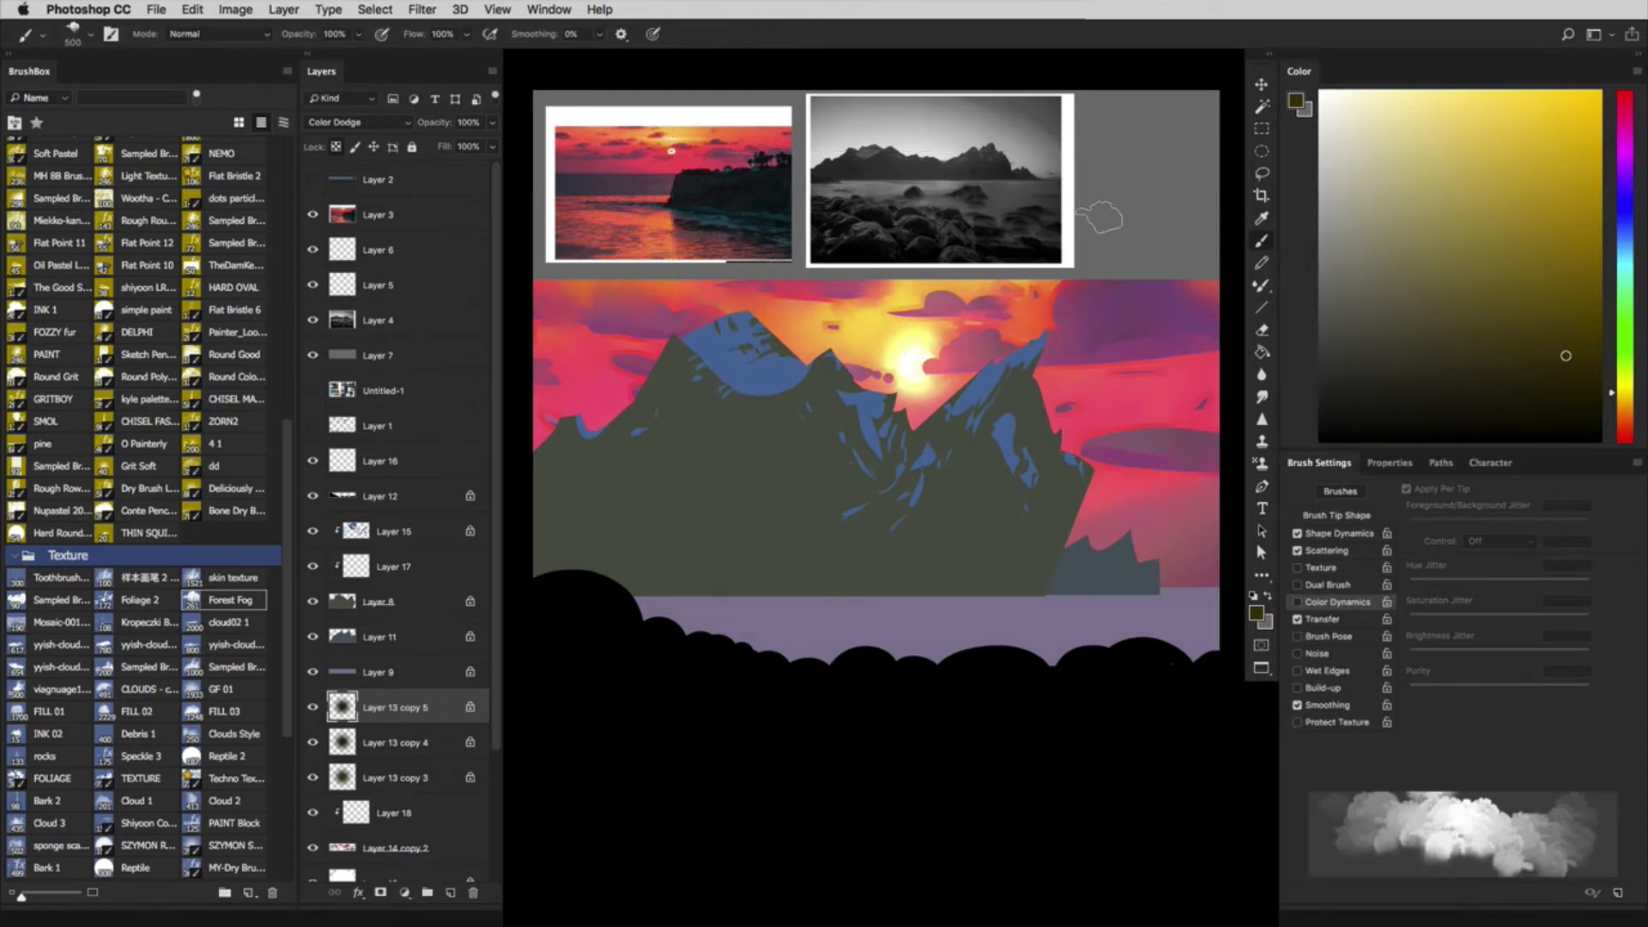
Step: Clip two glow copies to the cloud layer and set the lower one's hue to -138, saturation to +79 and lightness to about -43
left_click_drag(395, 718, 399, 825)
left_click(366, 828, "alt")
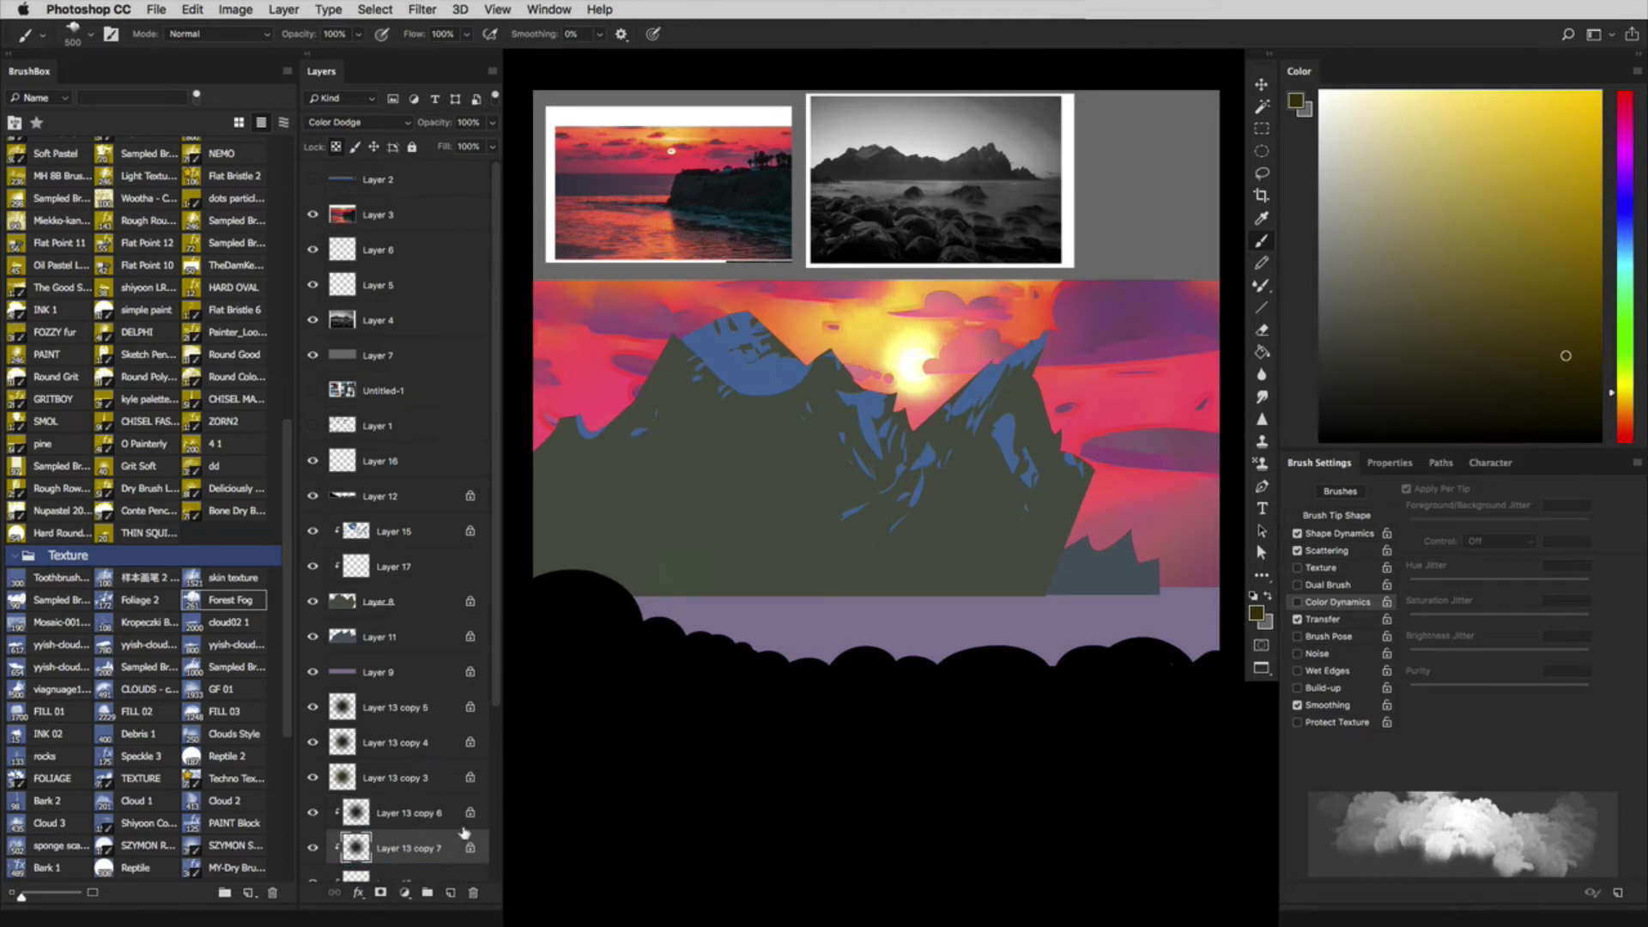
key("super+u")
left_click_drag(1392, 415, 1322, 375)
left_click_drag(1365, 453, 1358, 458)
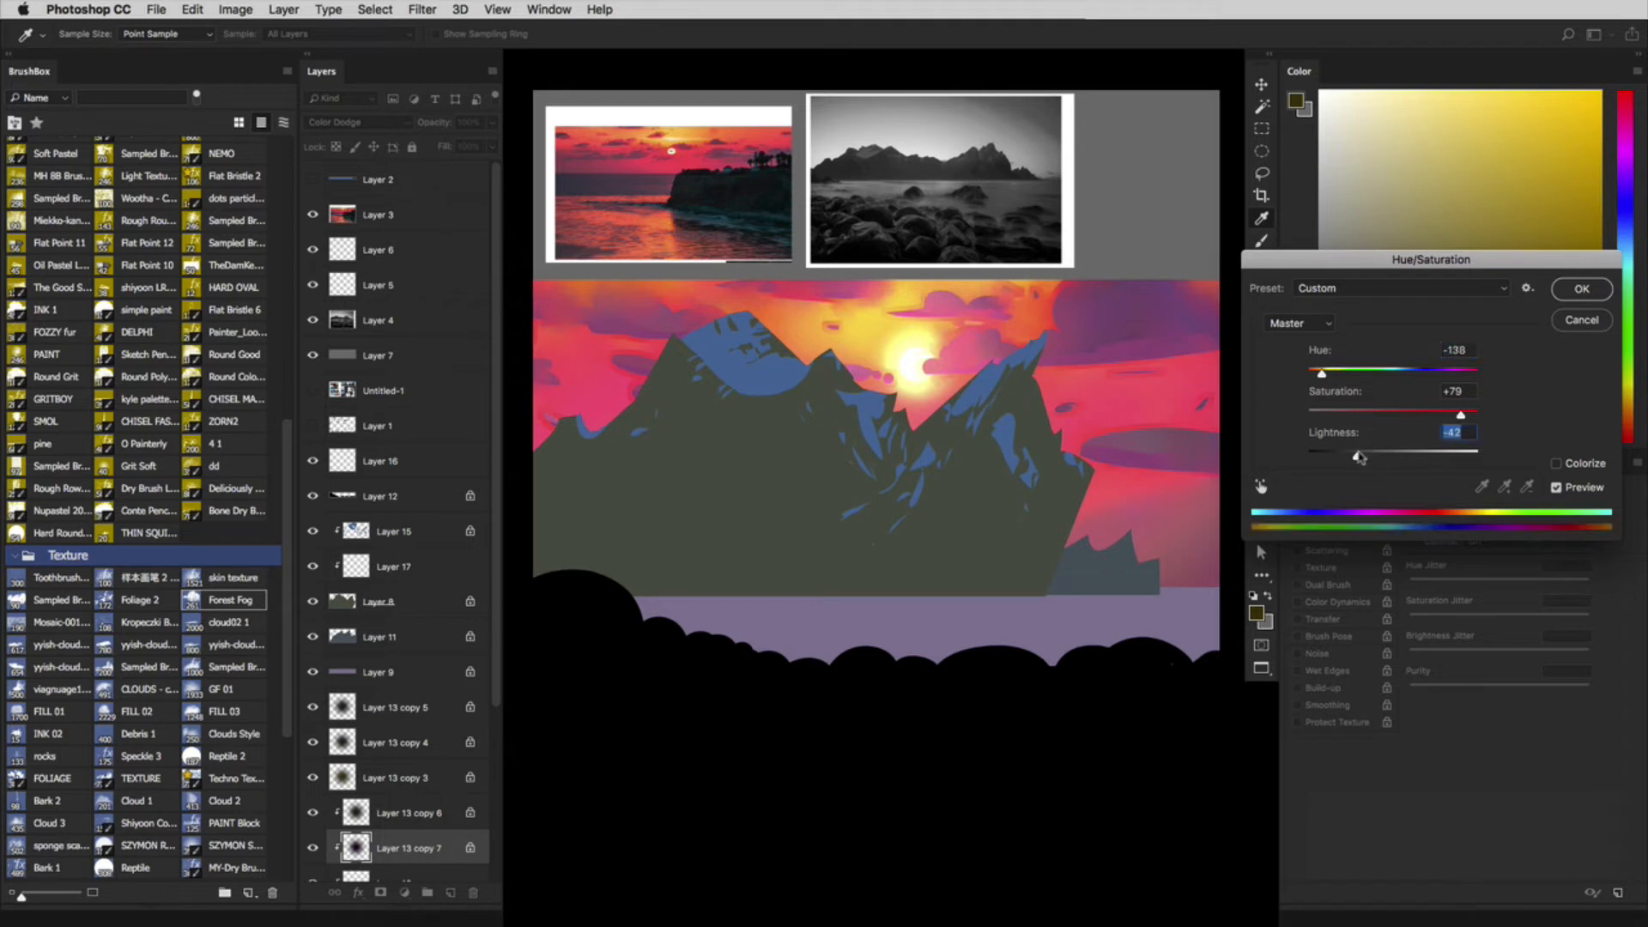
left_click(1557, 294)
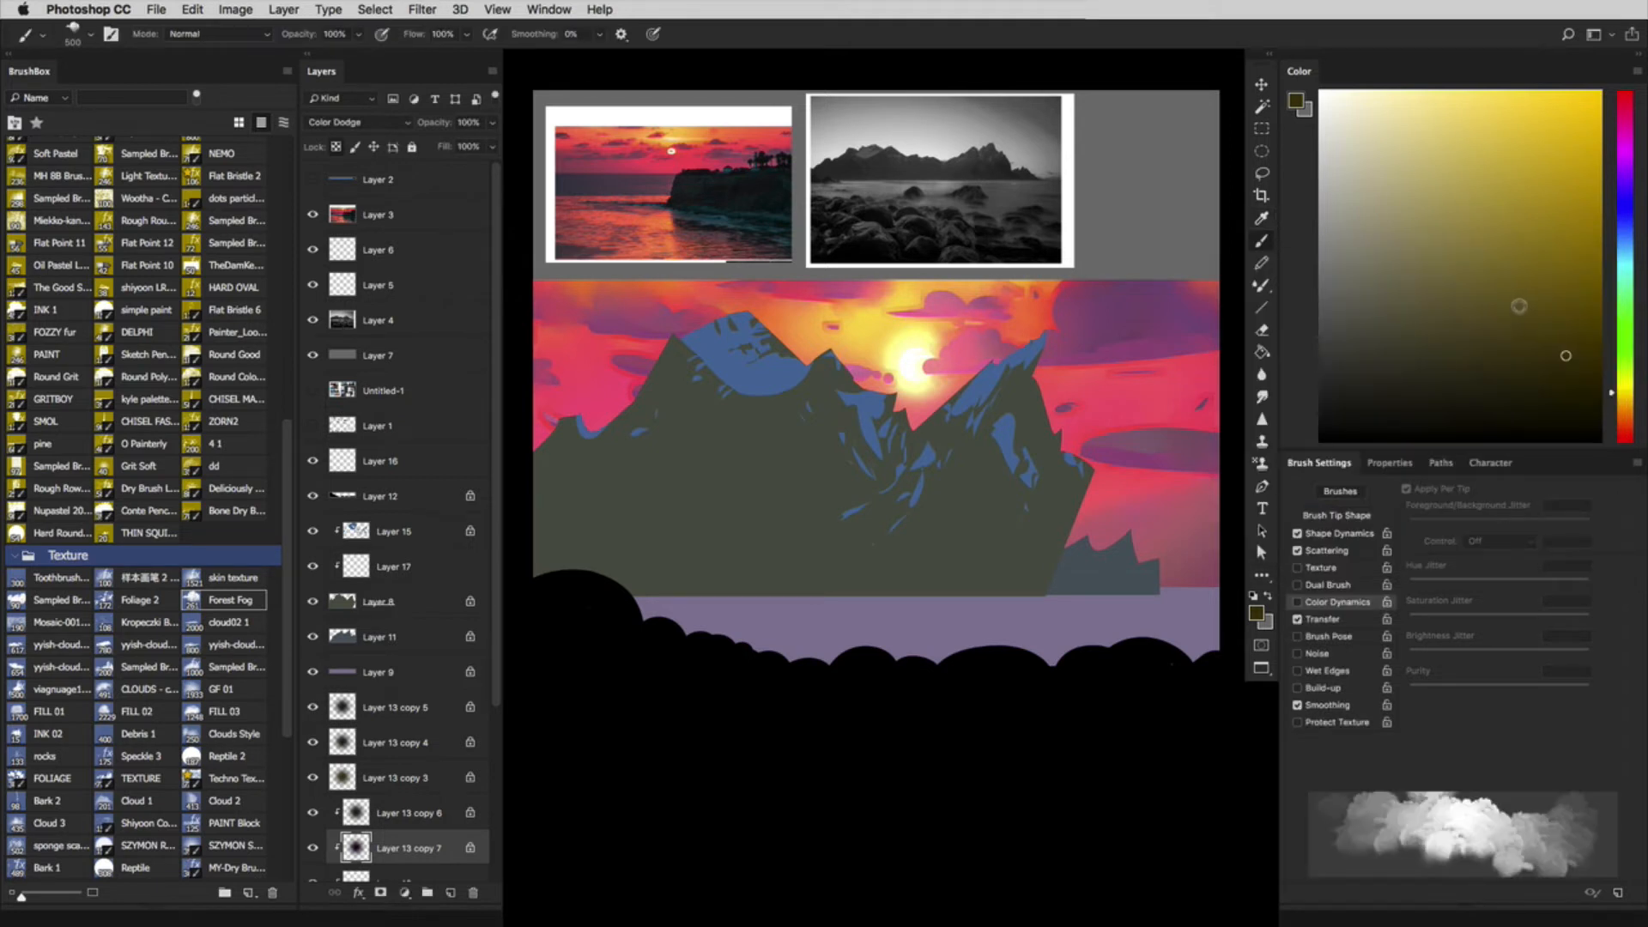
key("super+minus")
key("super+minus")
key("super+plus")
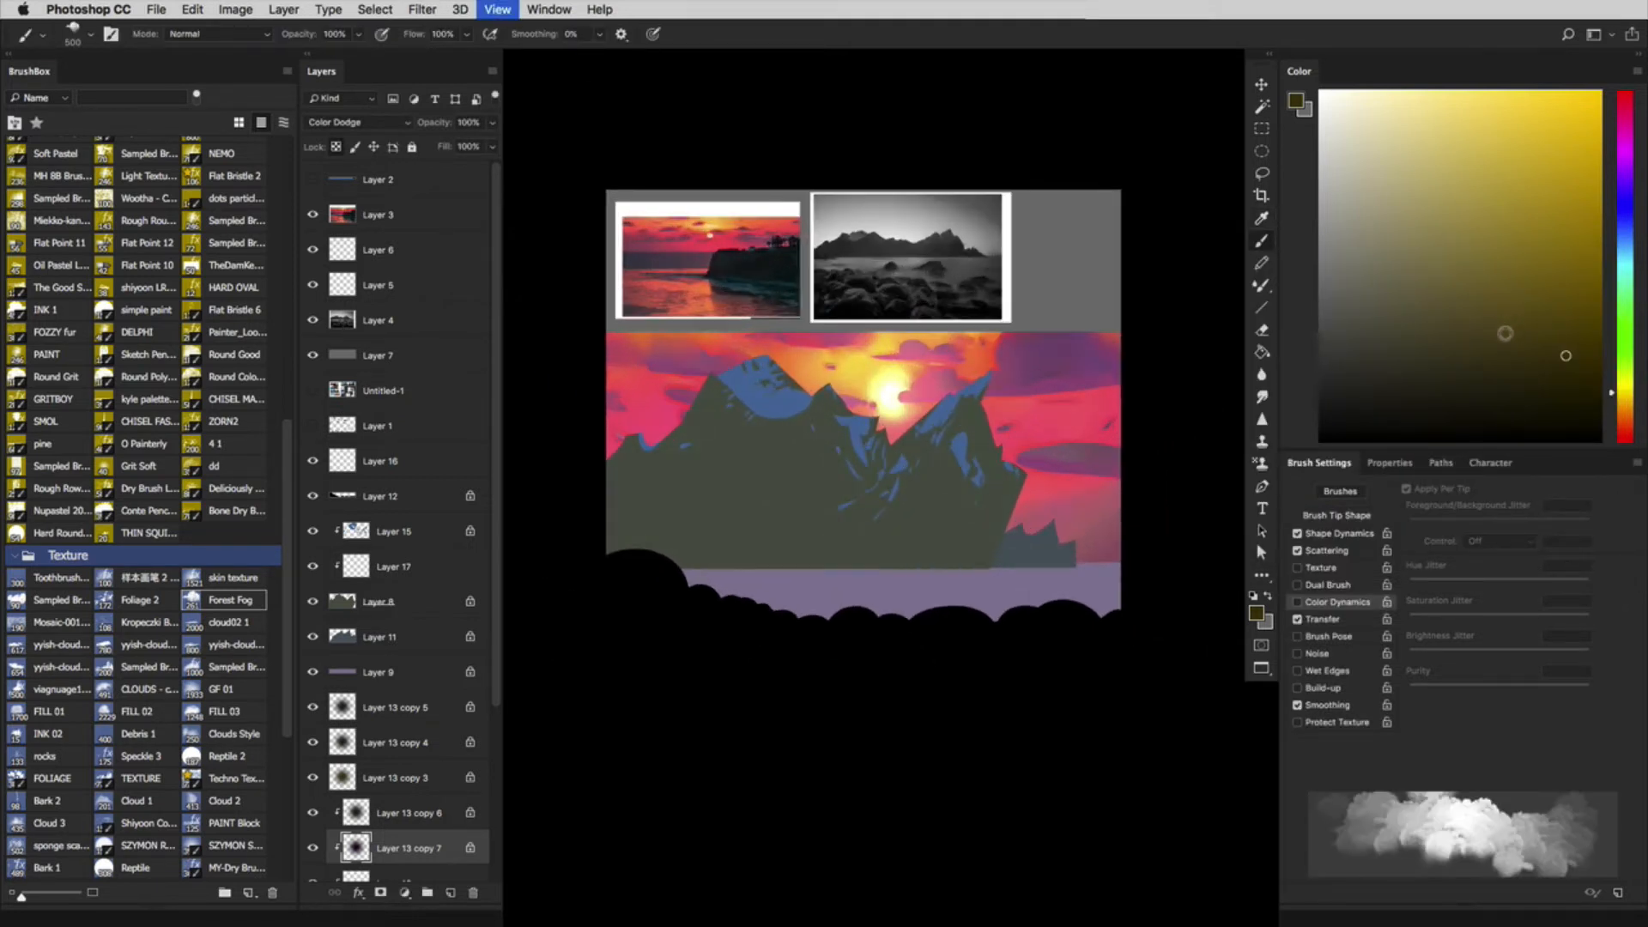
key("super+plus")
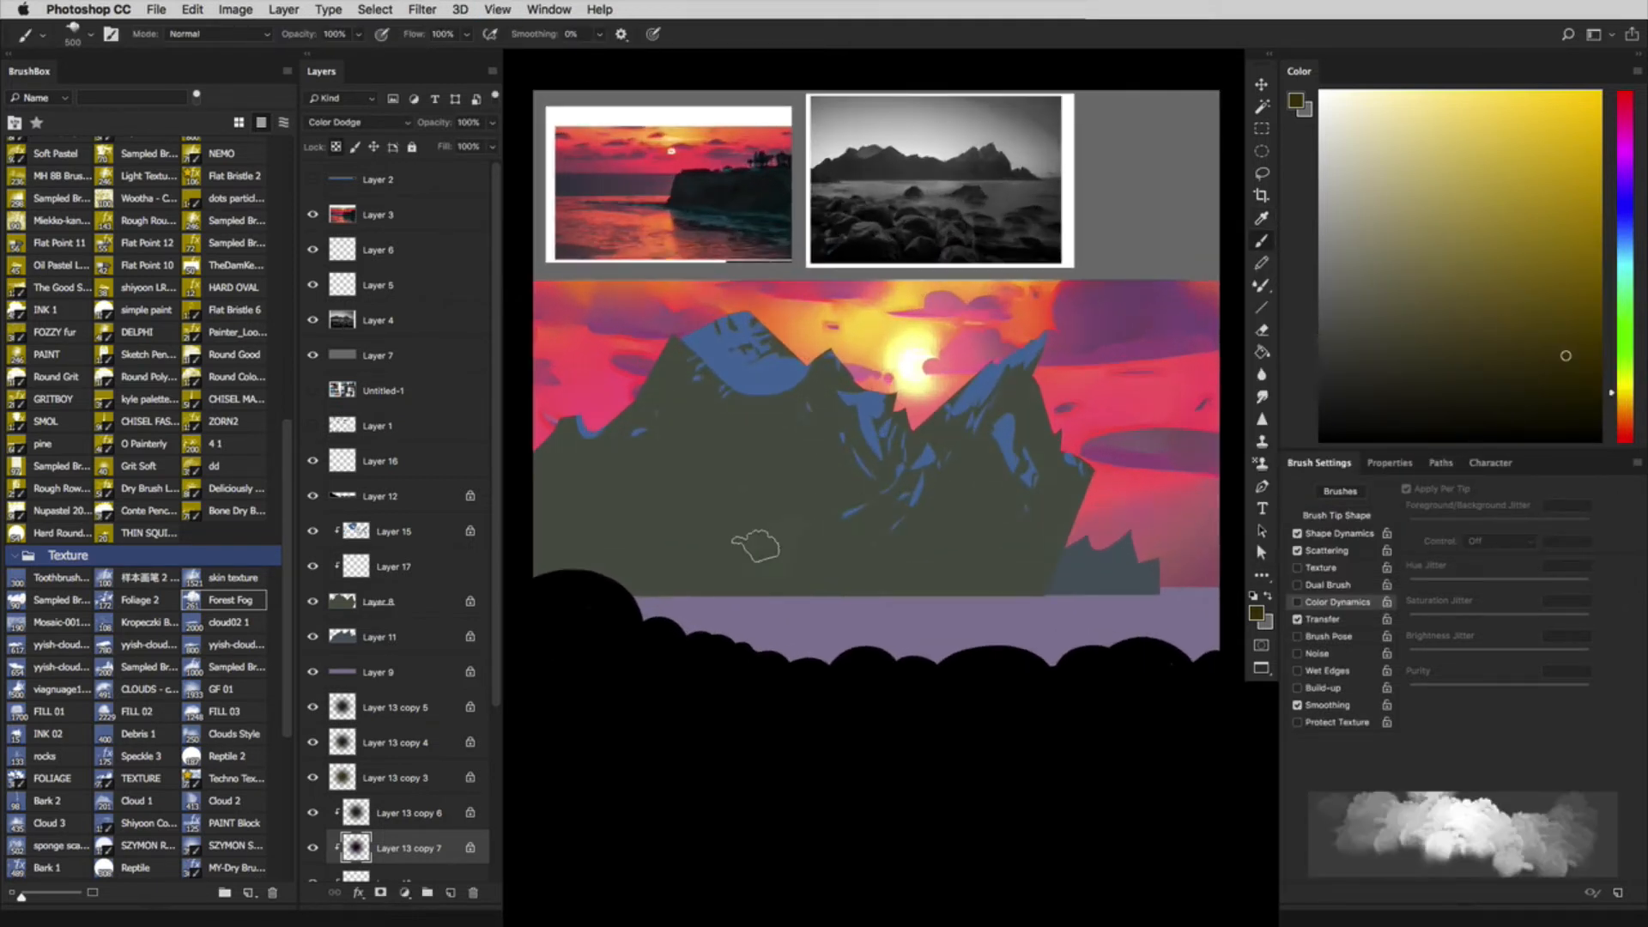
left_click(223, 443)
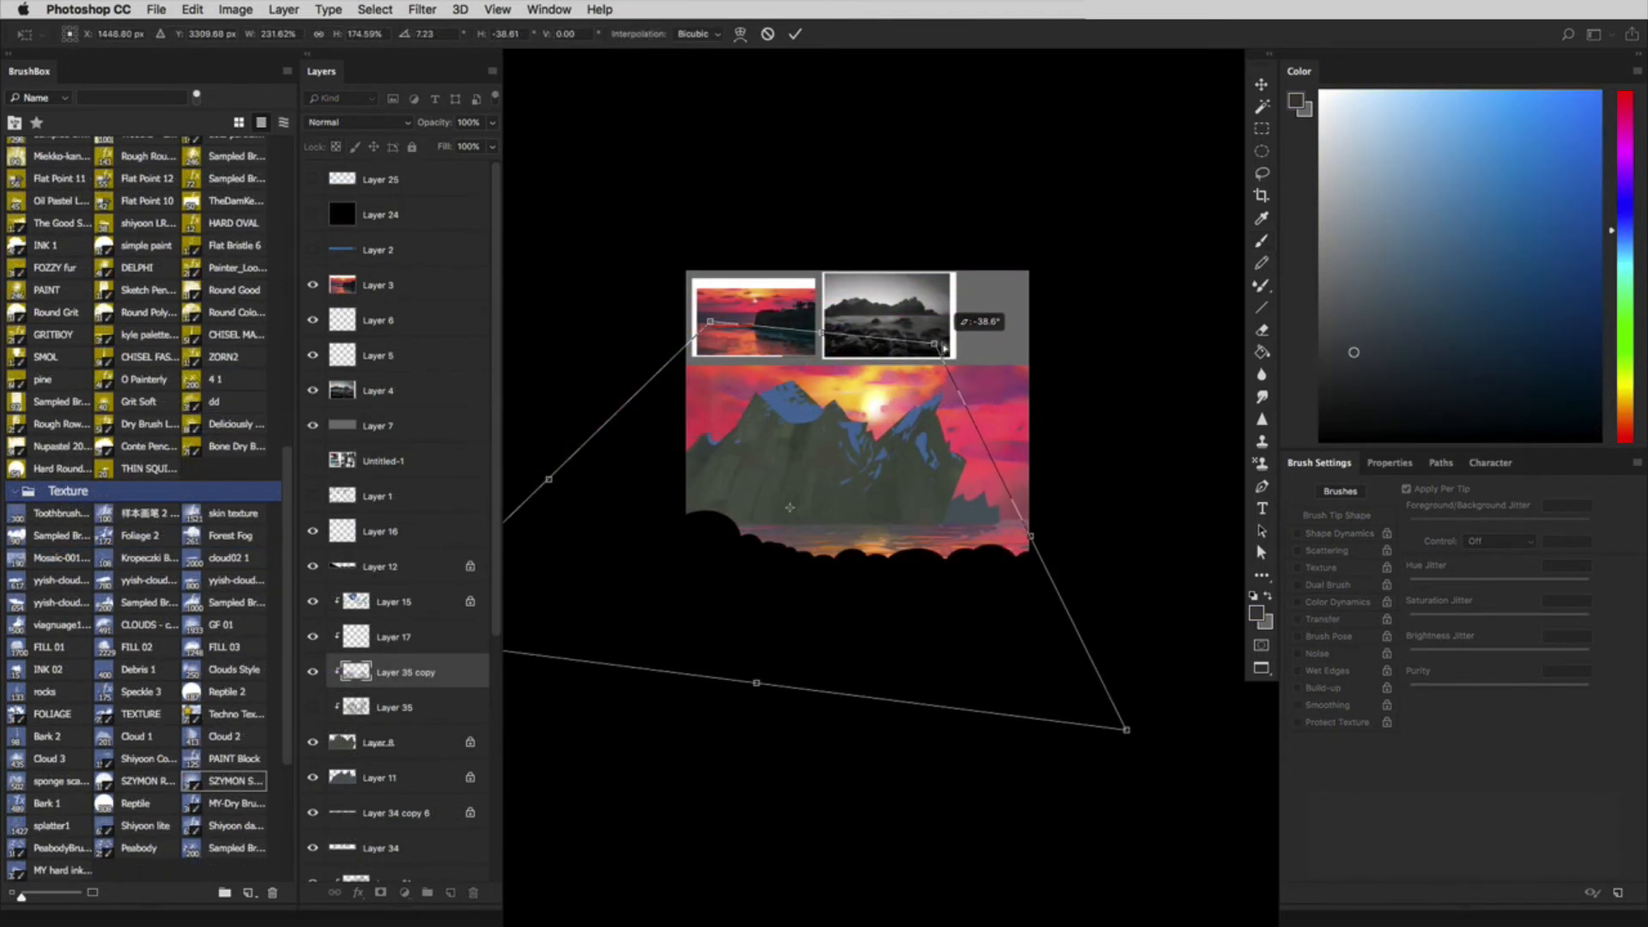
Step: Distort the corners of Layer 35 copy so its rock texture follows the slope of the mountain, and apply the transform
left_click_drag(942, 346, 945, 337)
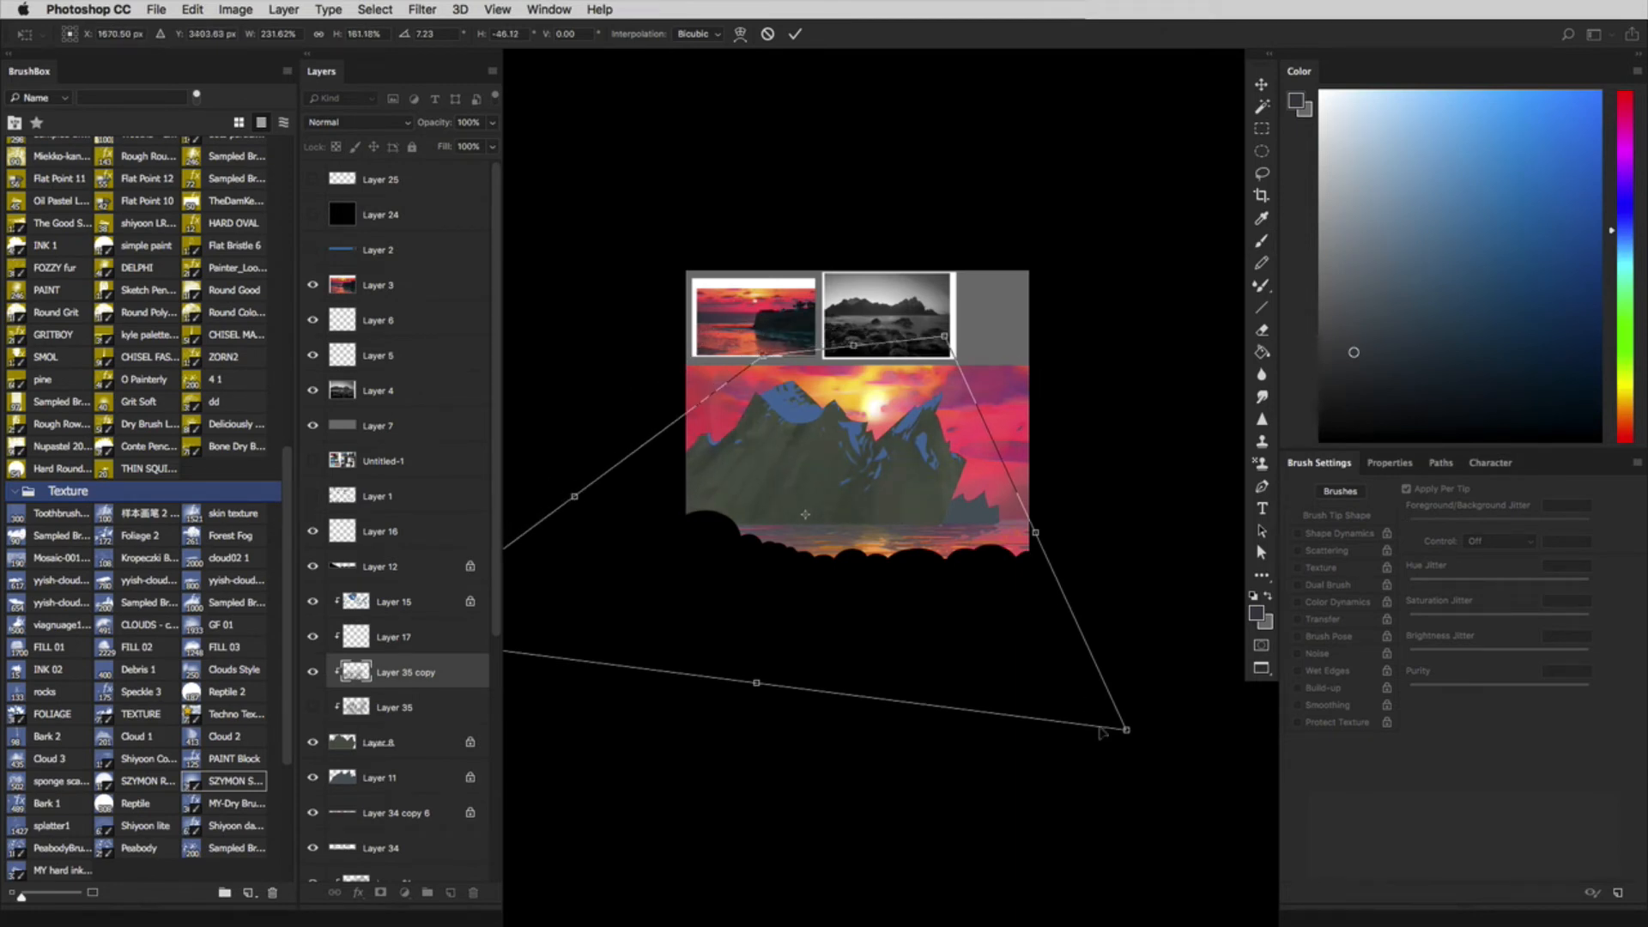
left_click_drag(1126, 730, 1033, 743)
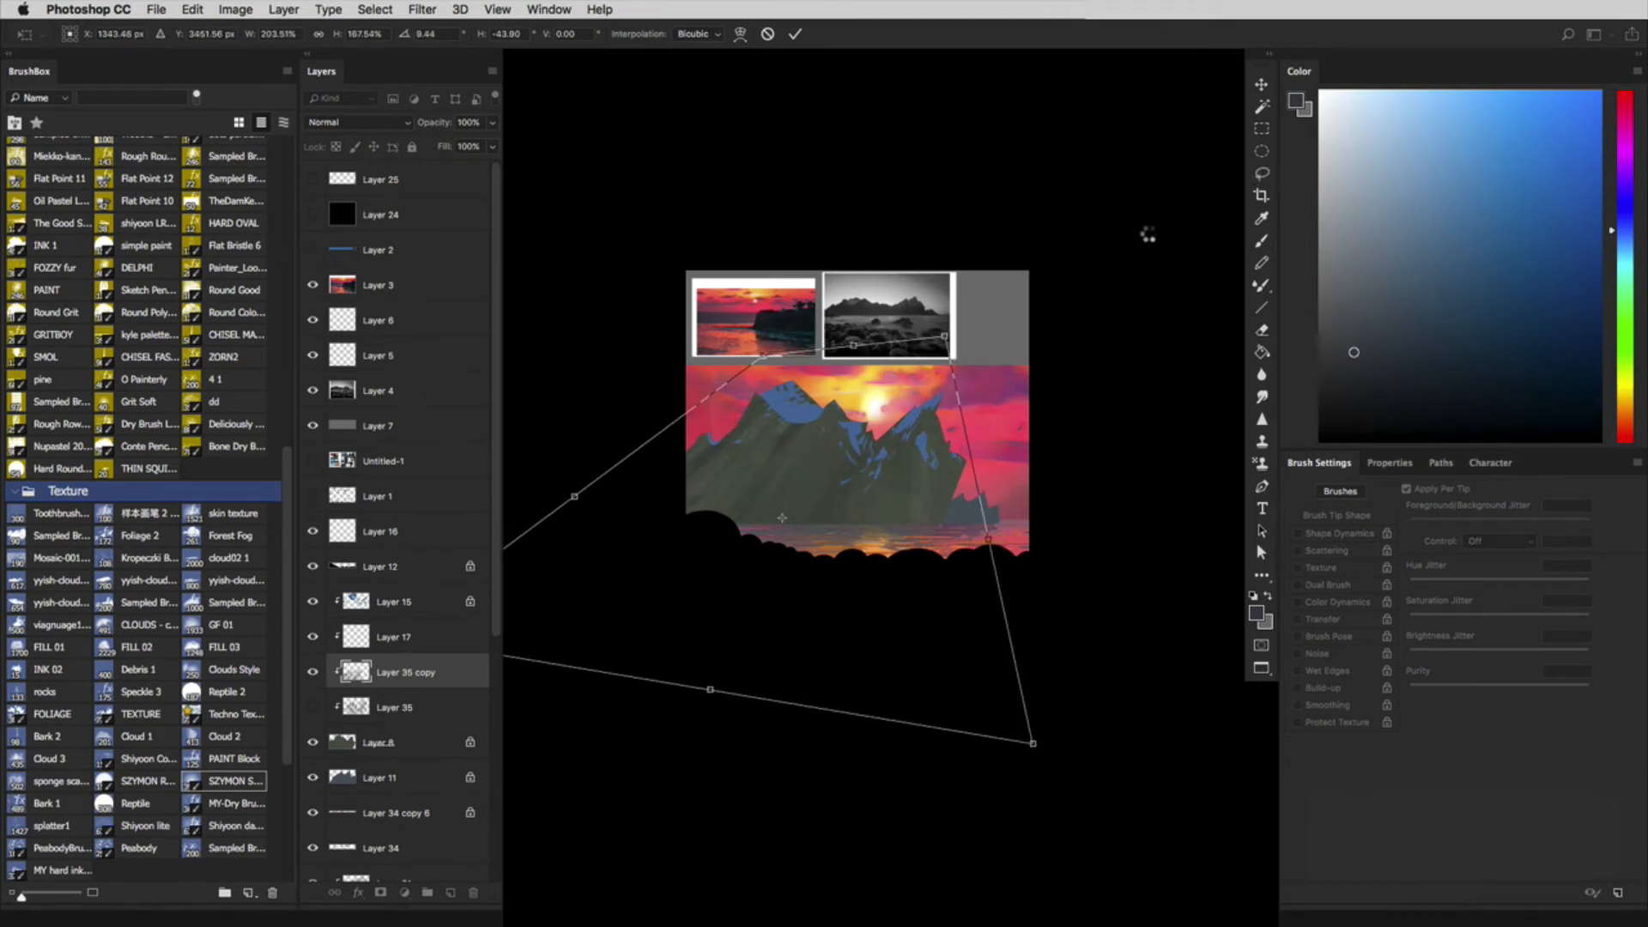
key("Return")
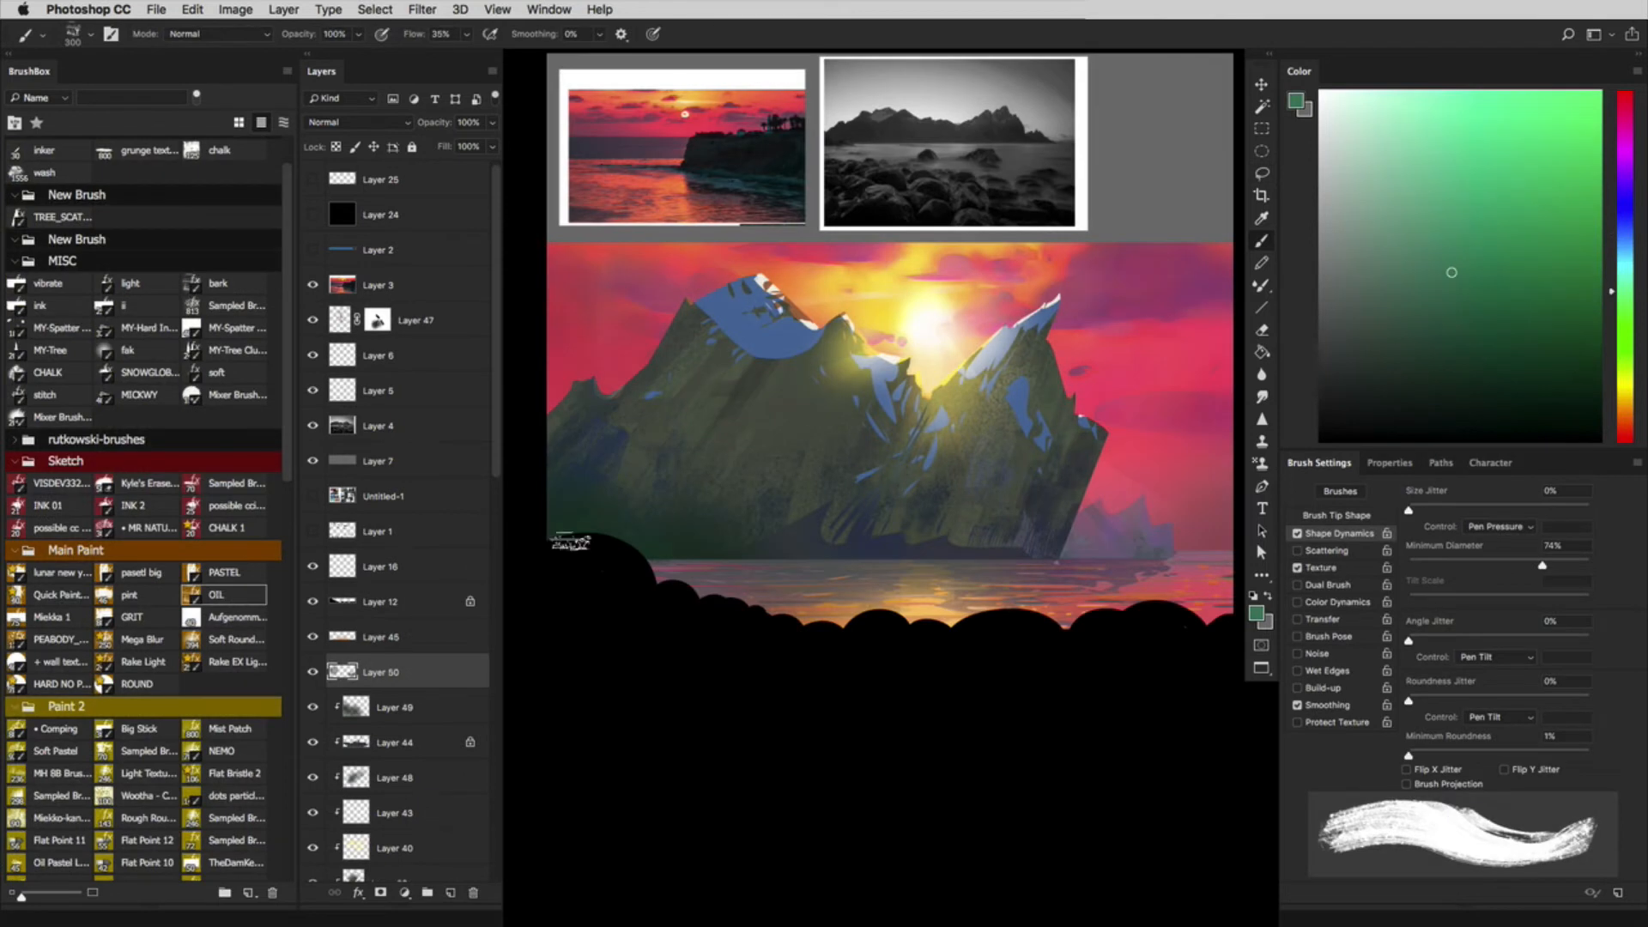
Step: Paint dark green vegetation along the mountain's lower slope on Layer 50 using greens sampled from the painting
left_click(584, 527, "alt")
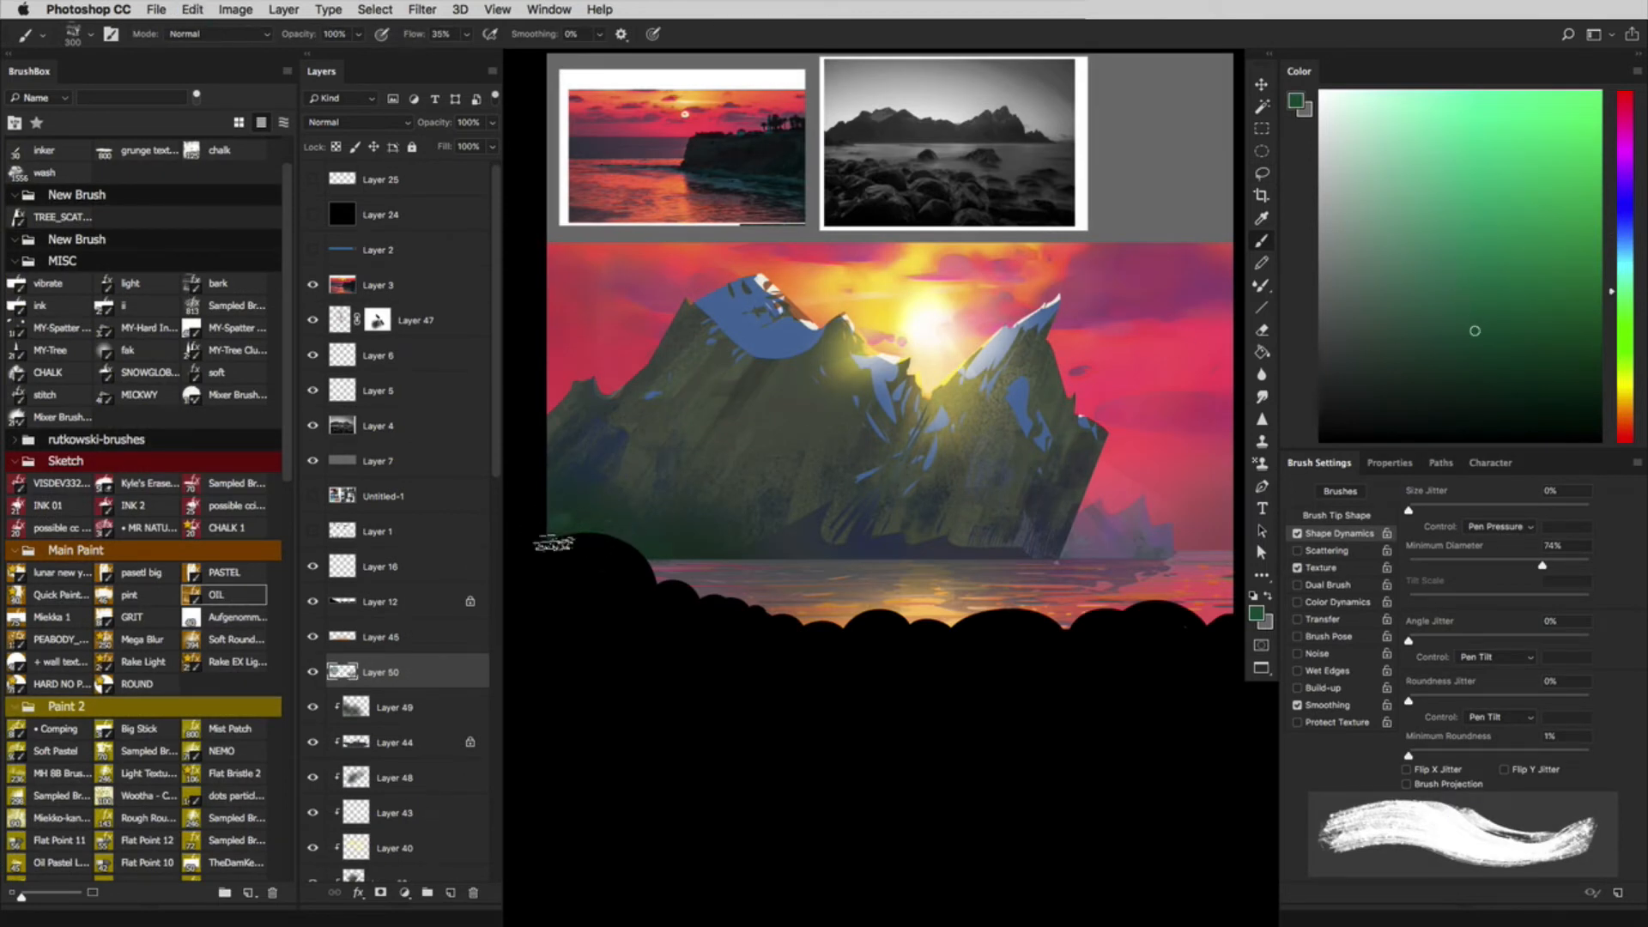
left_click(958, 431, "alt")
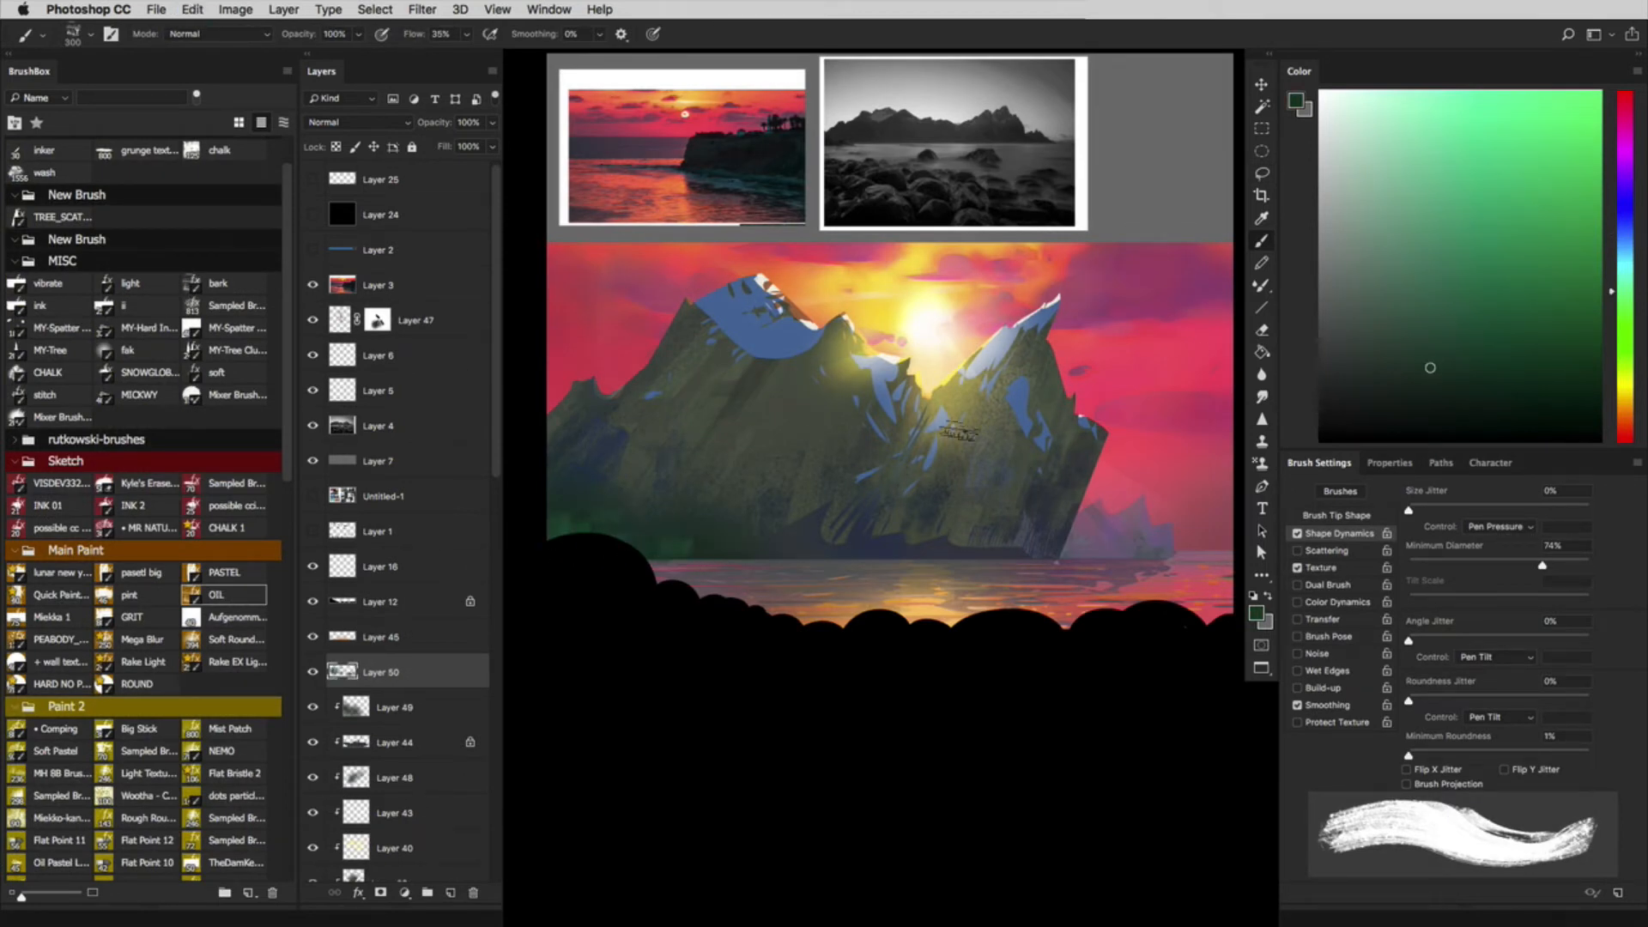
left_click(719, 569, "alt")
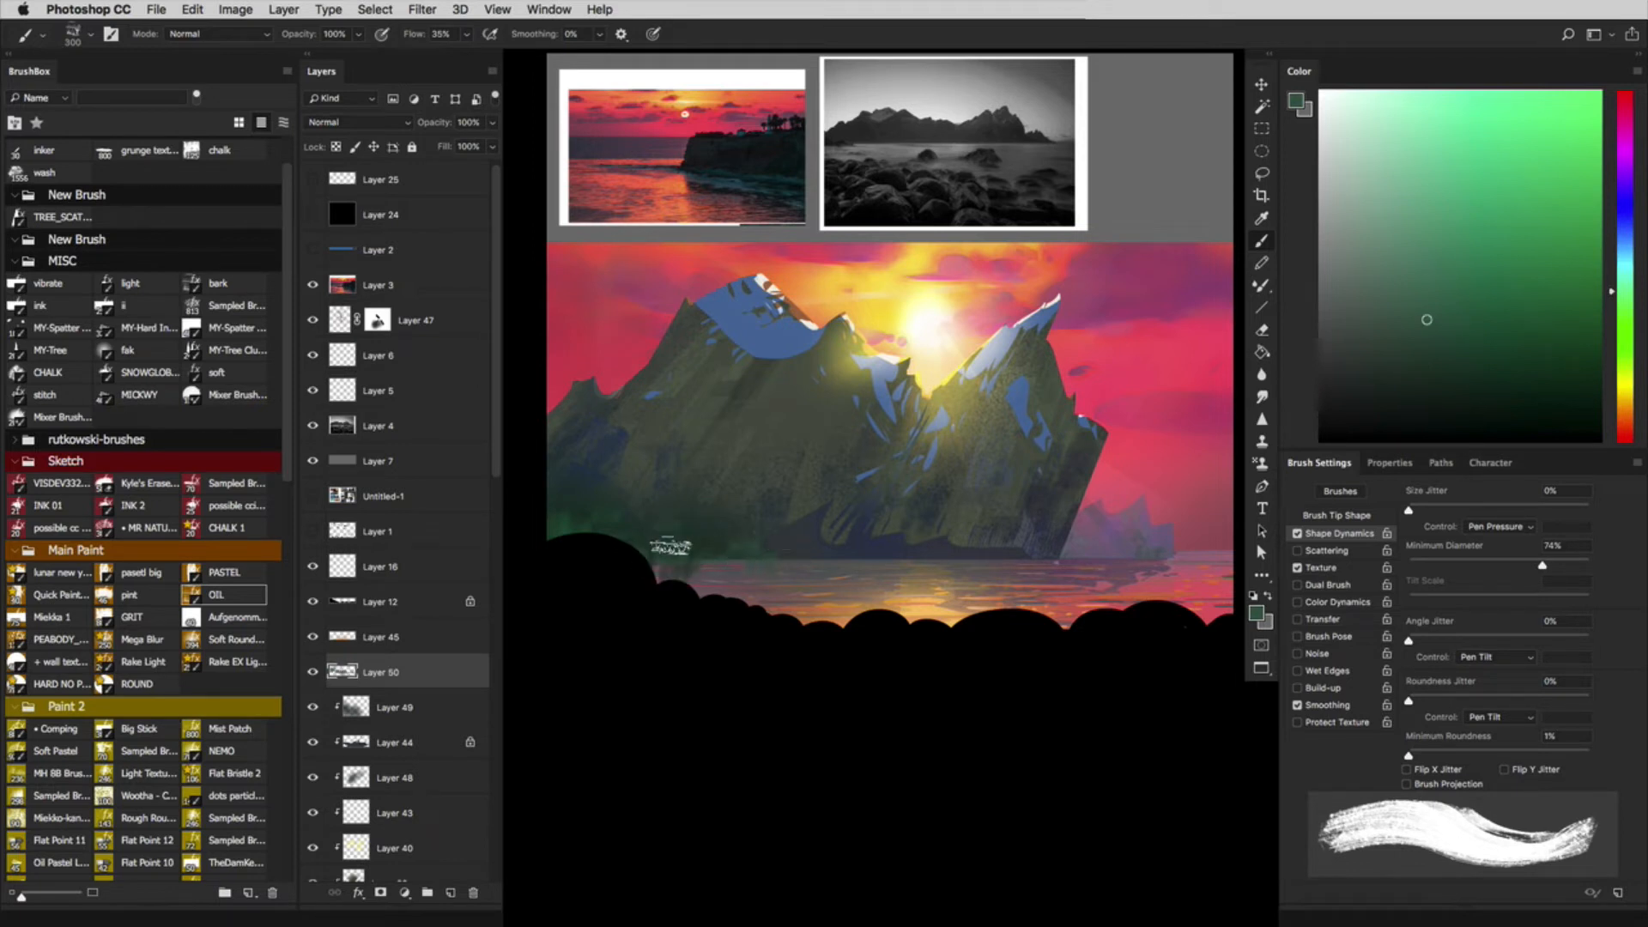
left_click(682, 500, "alt")
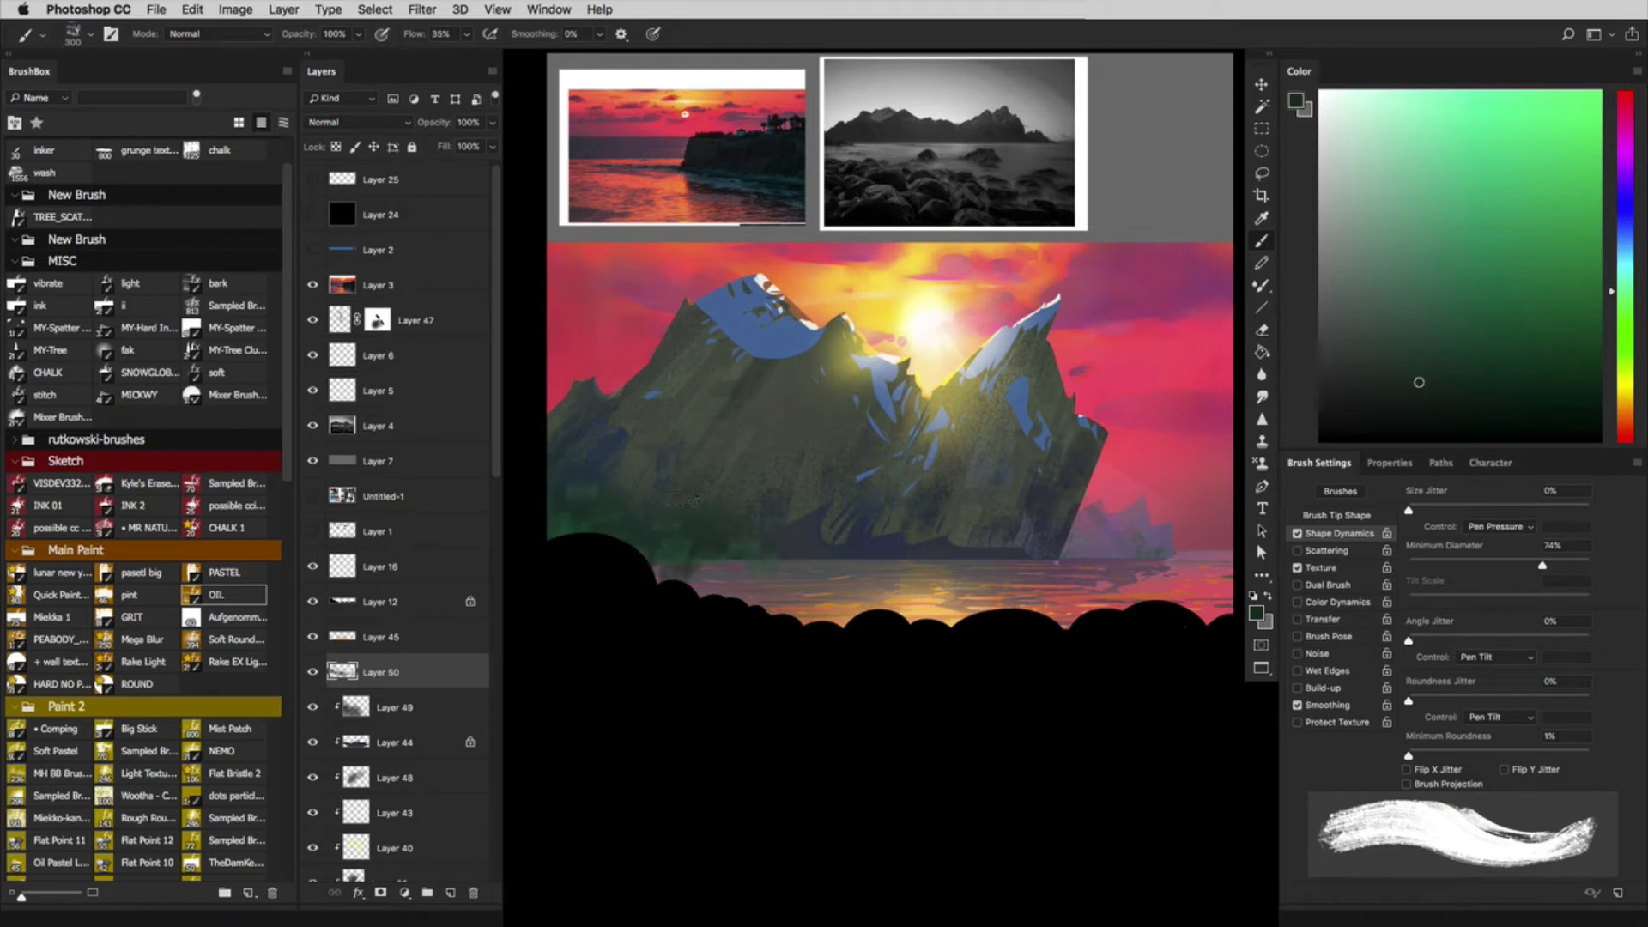
Step: Select the water below the shoreline with a rectangular marquee, clear the green overspill on Layer 50, and deselect
key("l")
key("m")
left_click_drag(567, 629, 1027, 560)
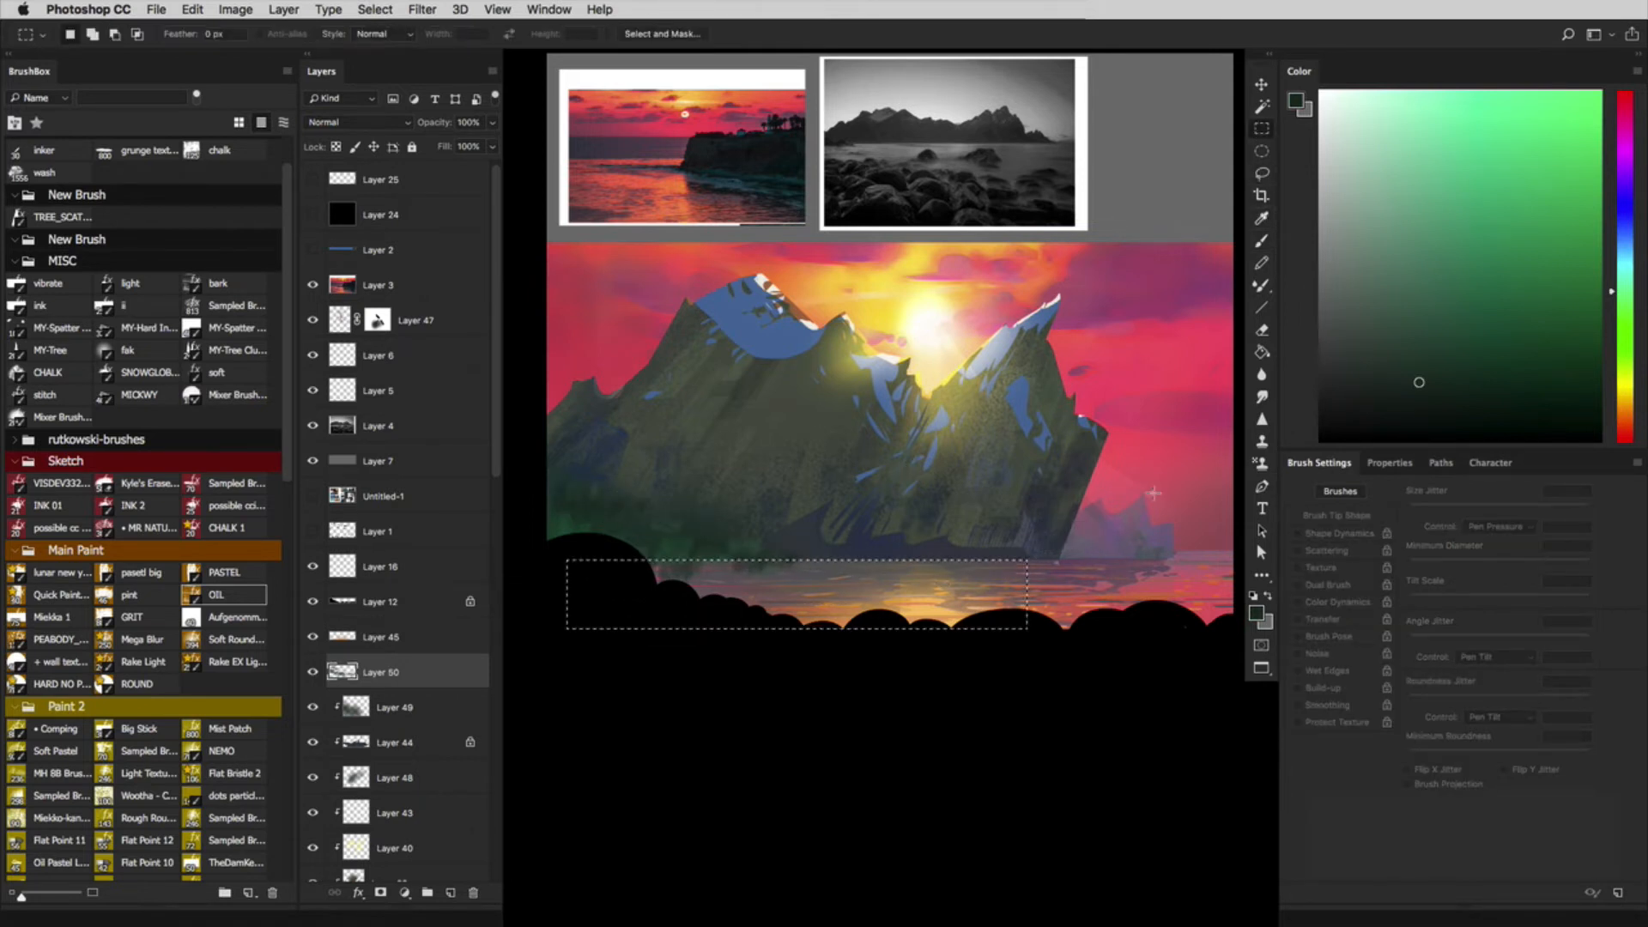
left_click(1153, 493)
Step: On a new layer, lasso a small pointed pine tree just above the shoreline and paint it dark green
left_click(1258, 175)
left_click(450, 893)
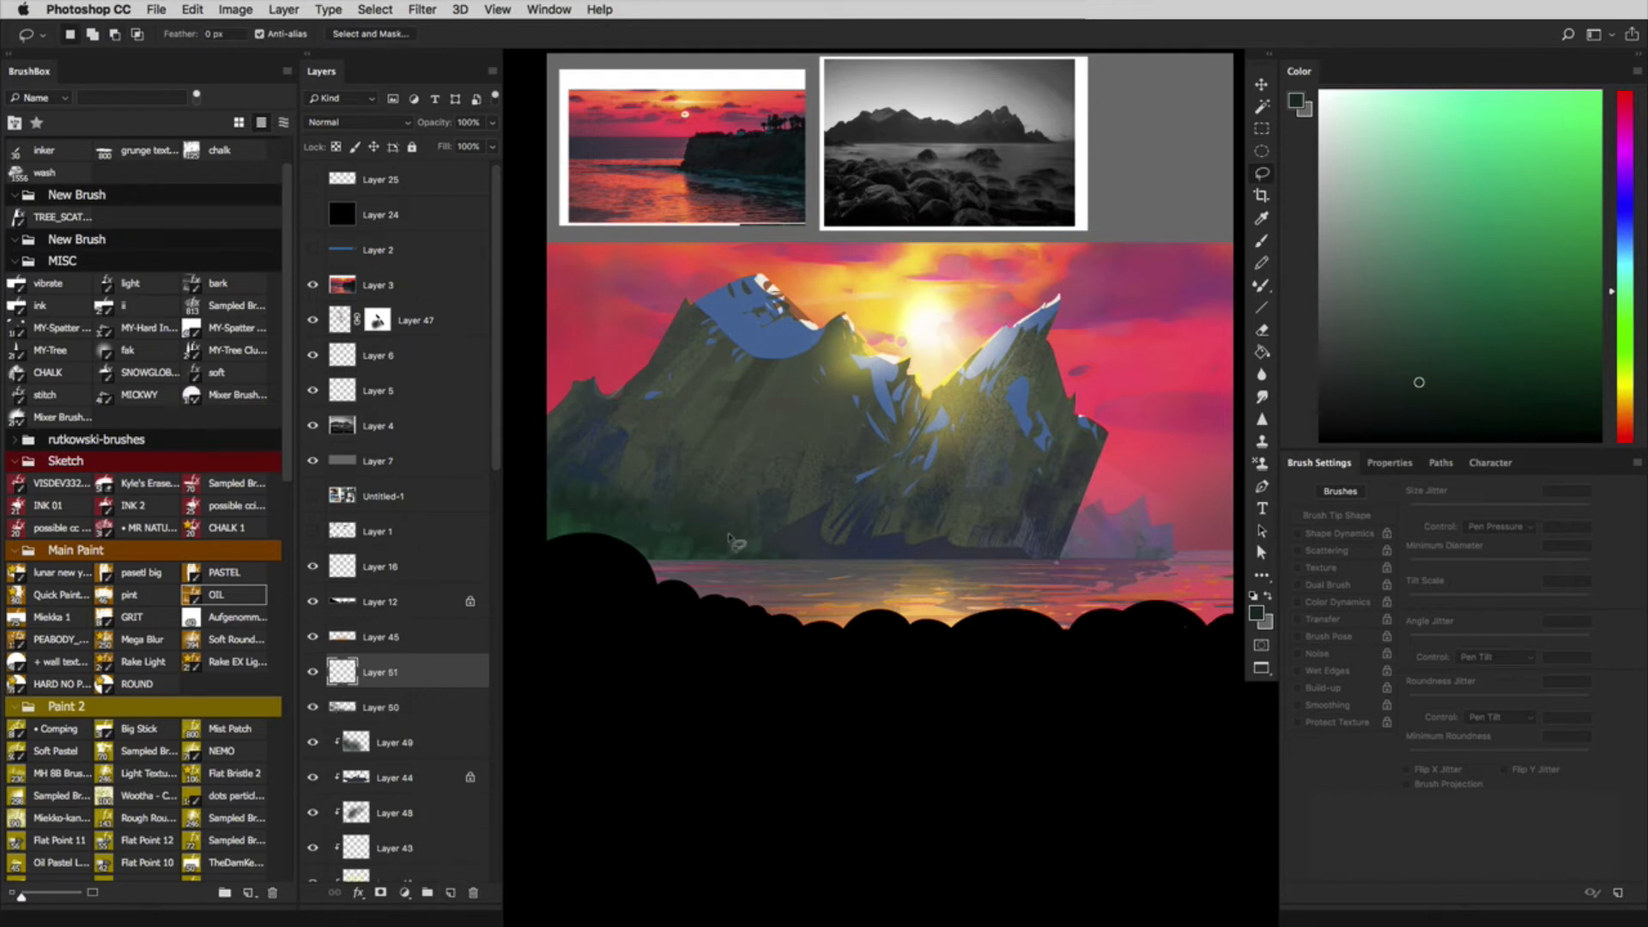
left_click(723, 543)
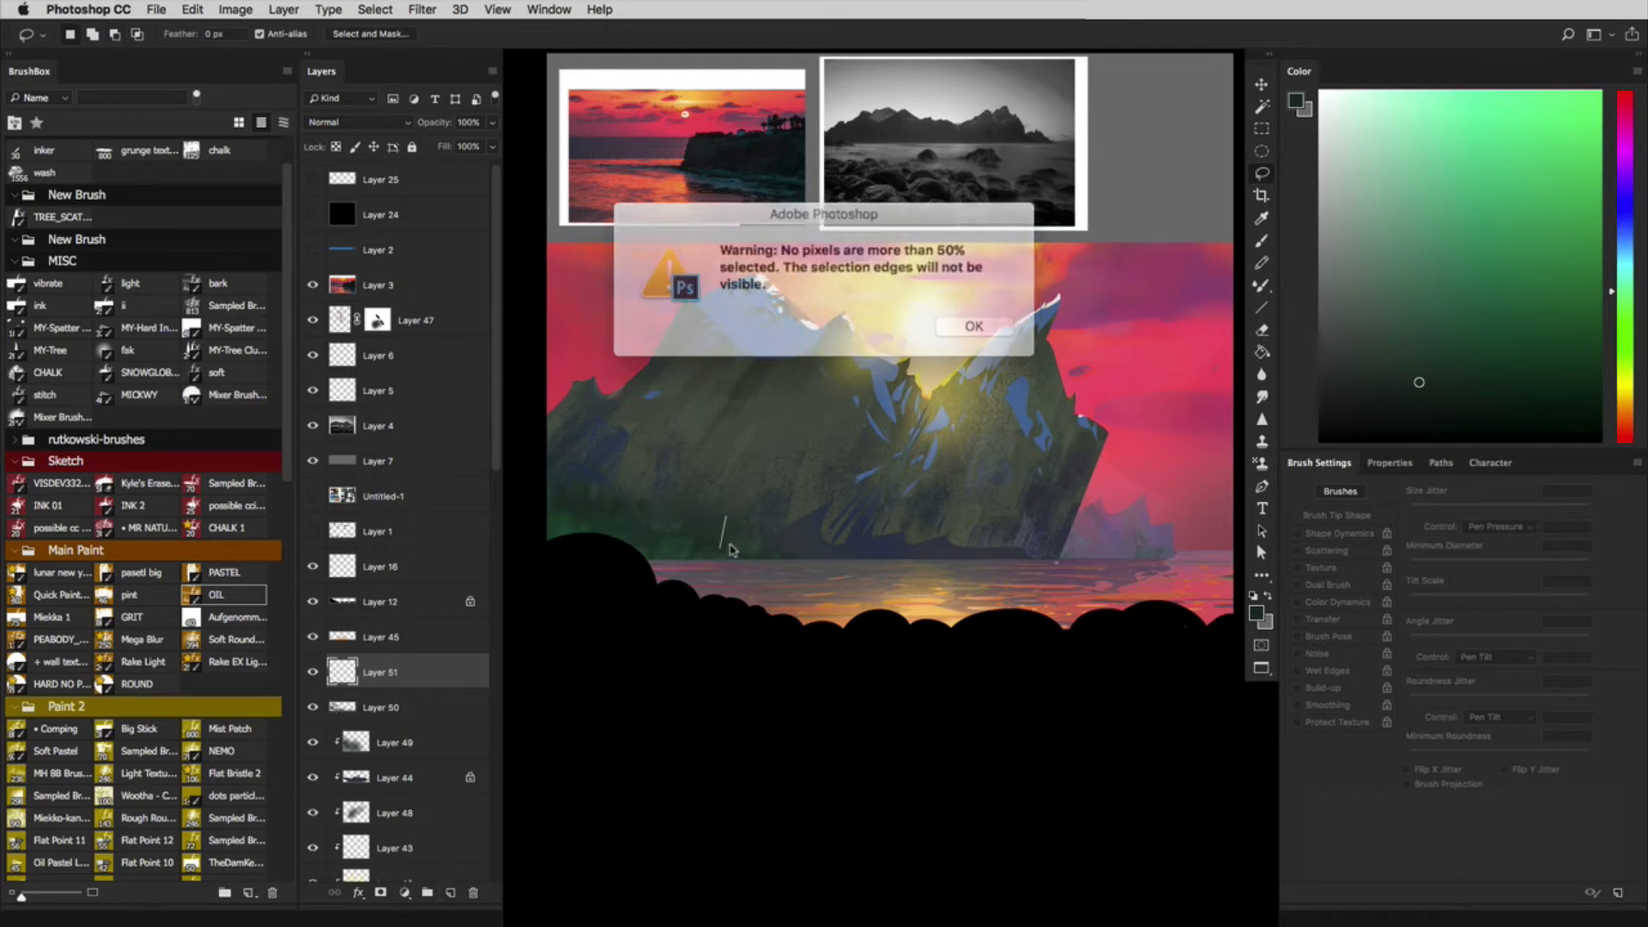
left_click(940, 326)
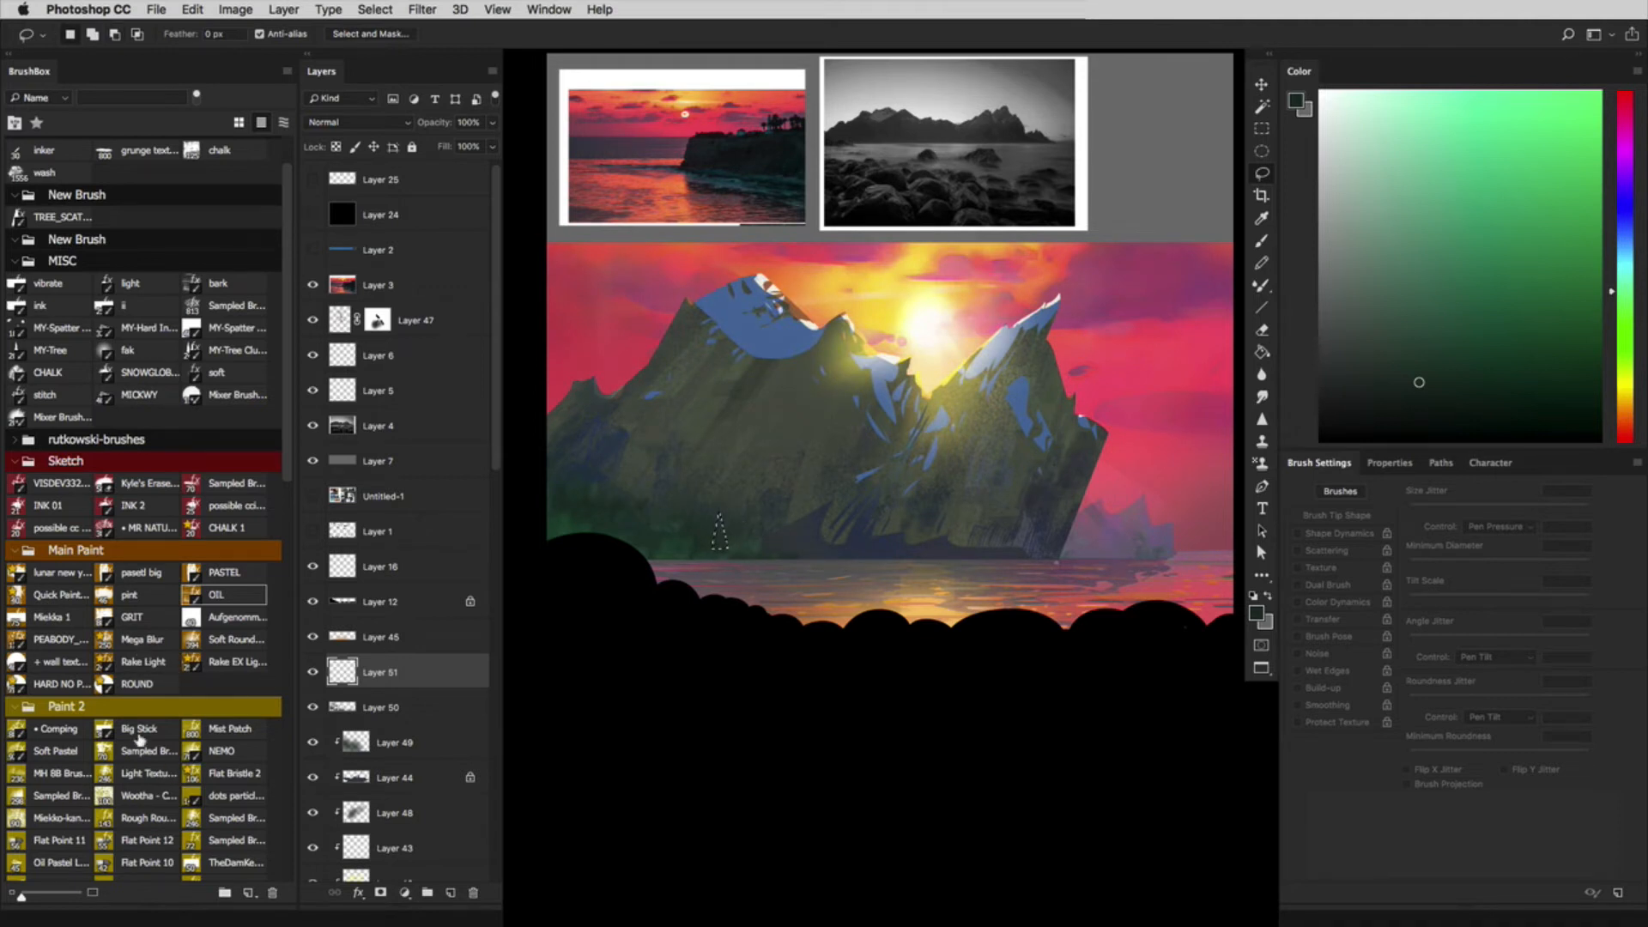
key("b")
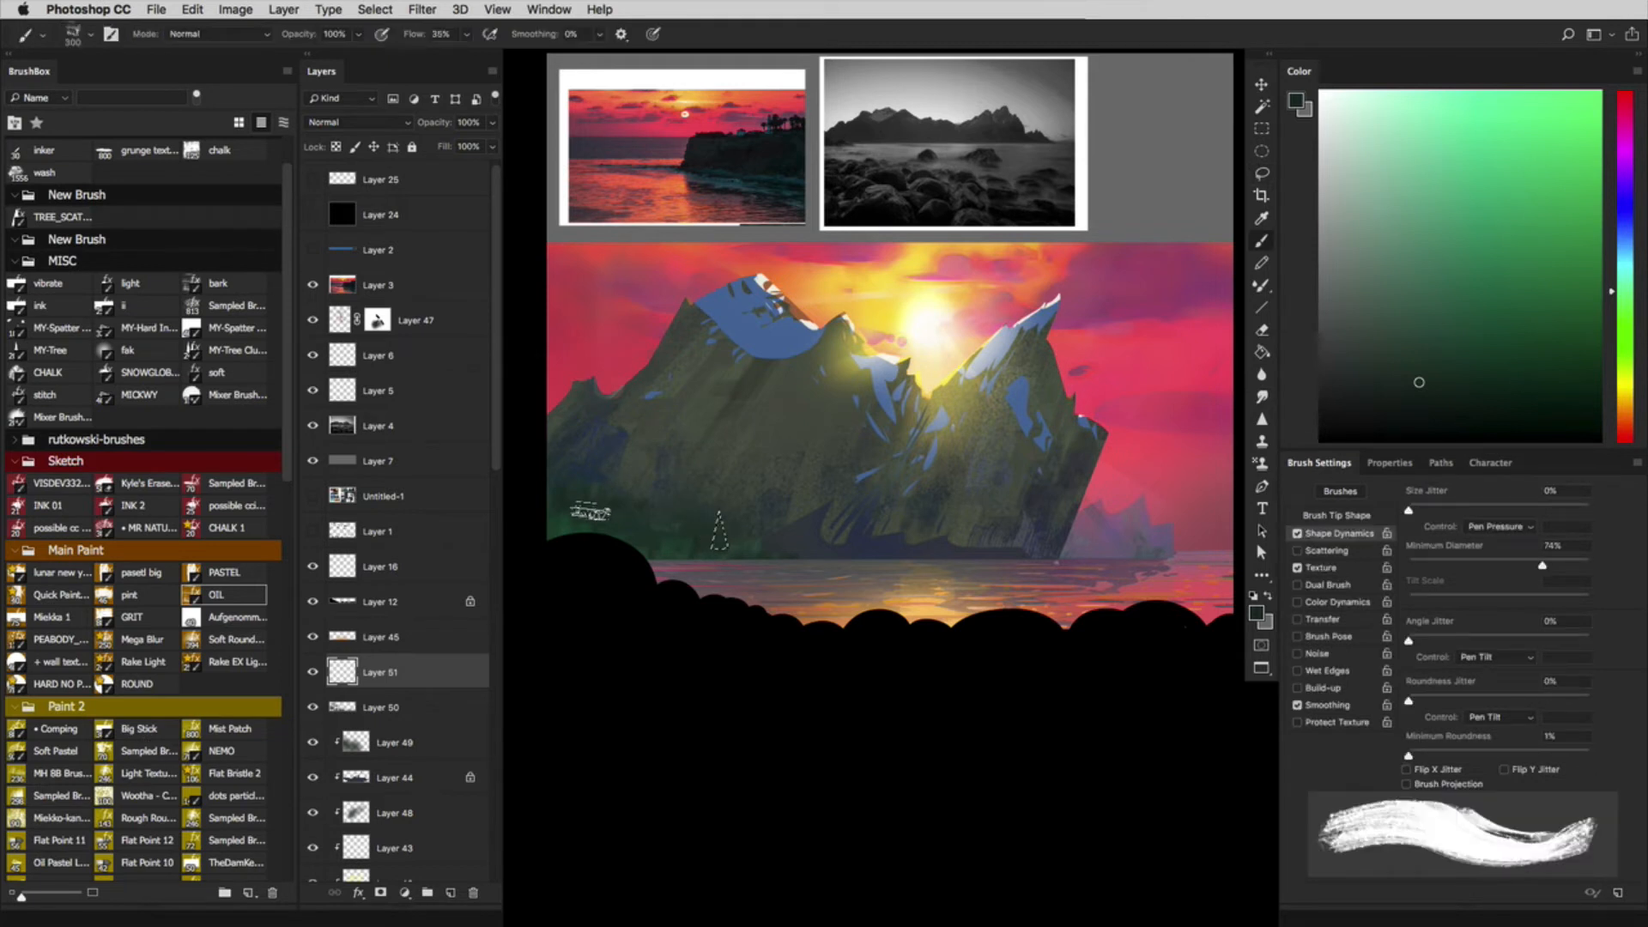
left_click(801, 429, "alt")
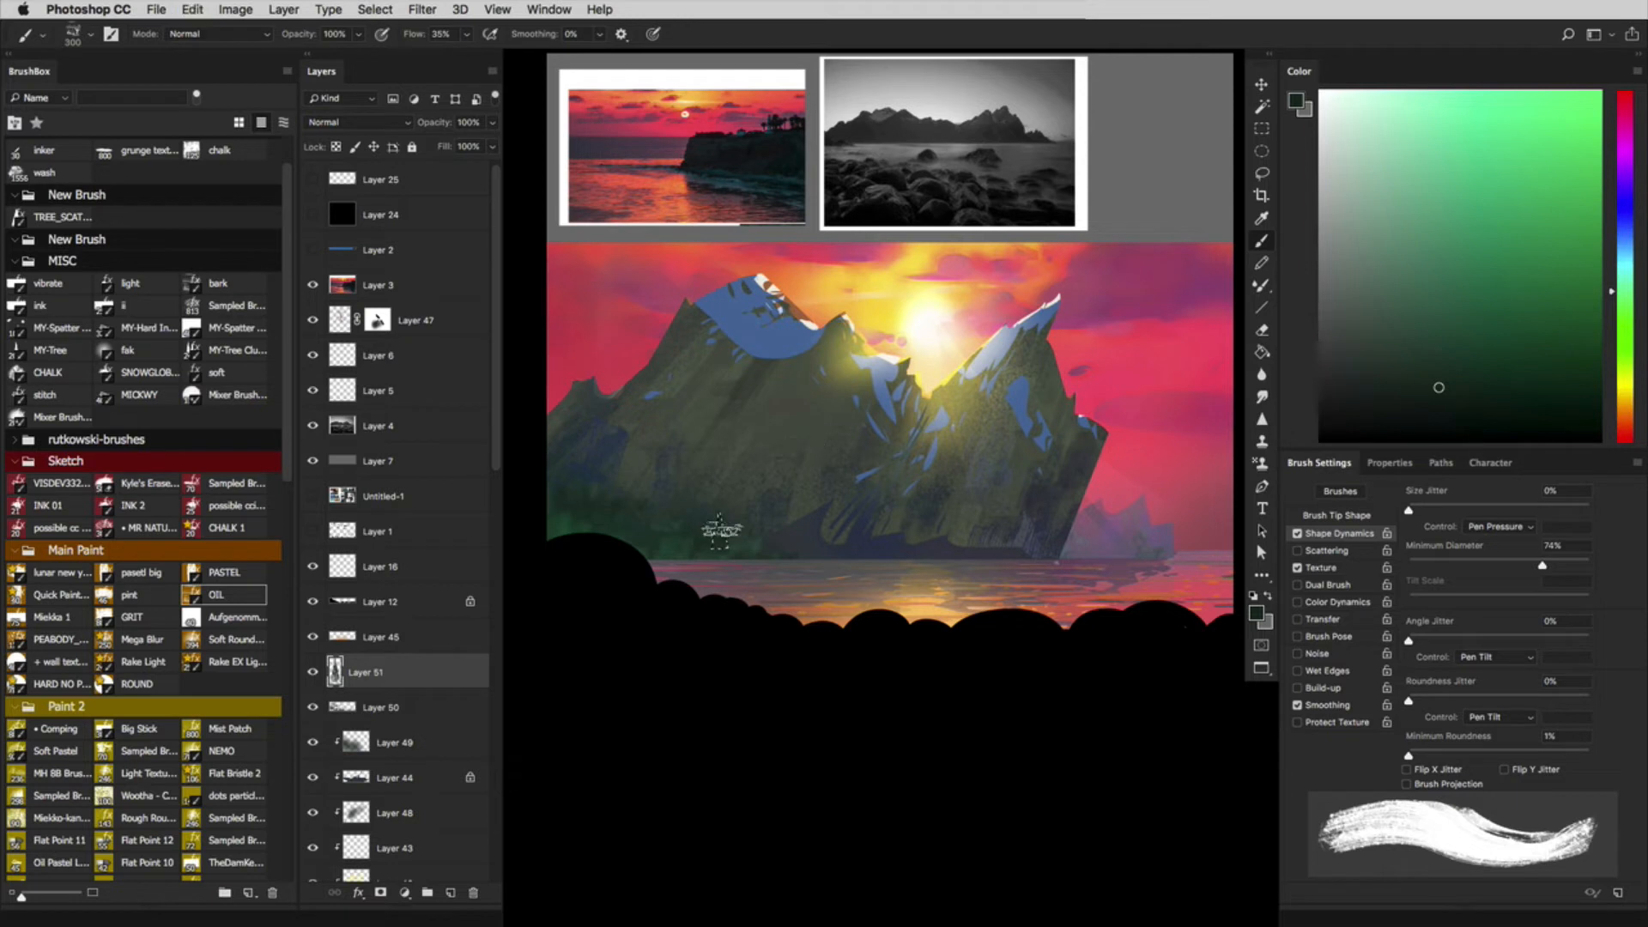
Step: Duplicate the pine tree seven times and spread the copies along the foot of the mountain
left_click(1261, 84)
left_click_drag(966, 536, 926, 525)
left_click_drag(711, 518, 685, 496)
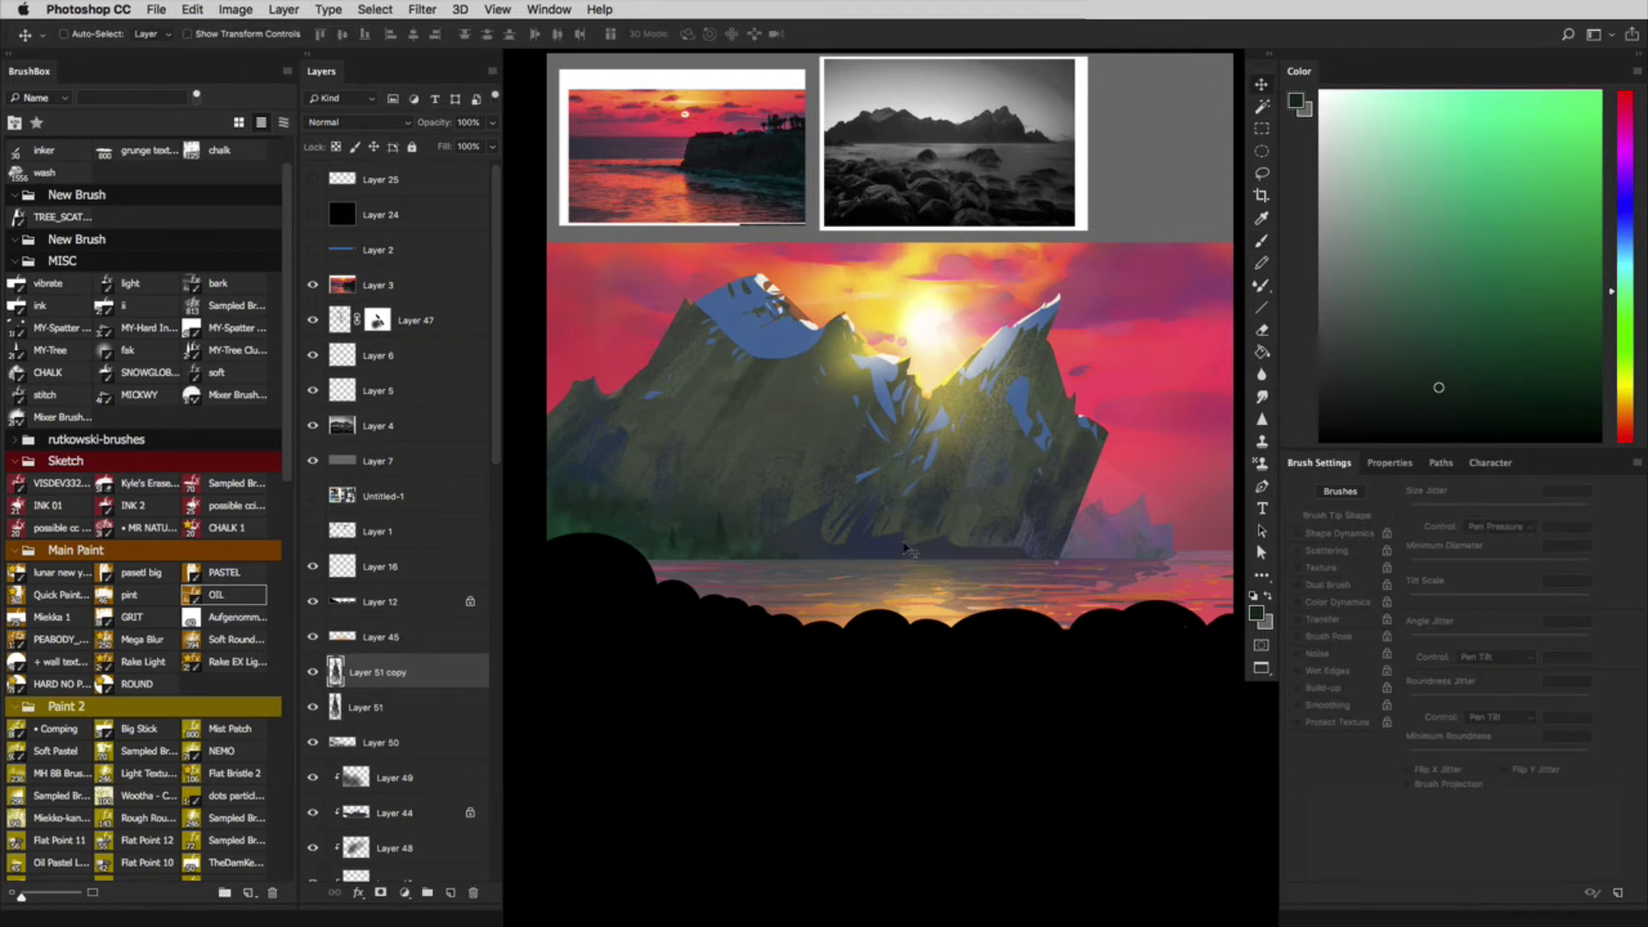
left_click_drag(858, 658, 789, 658)
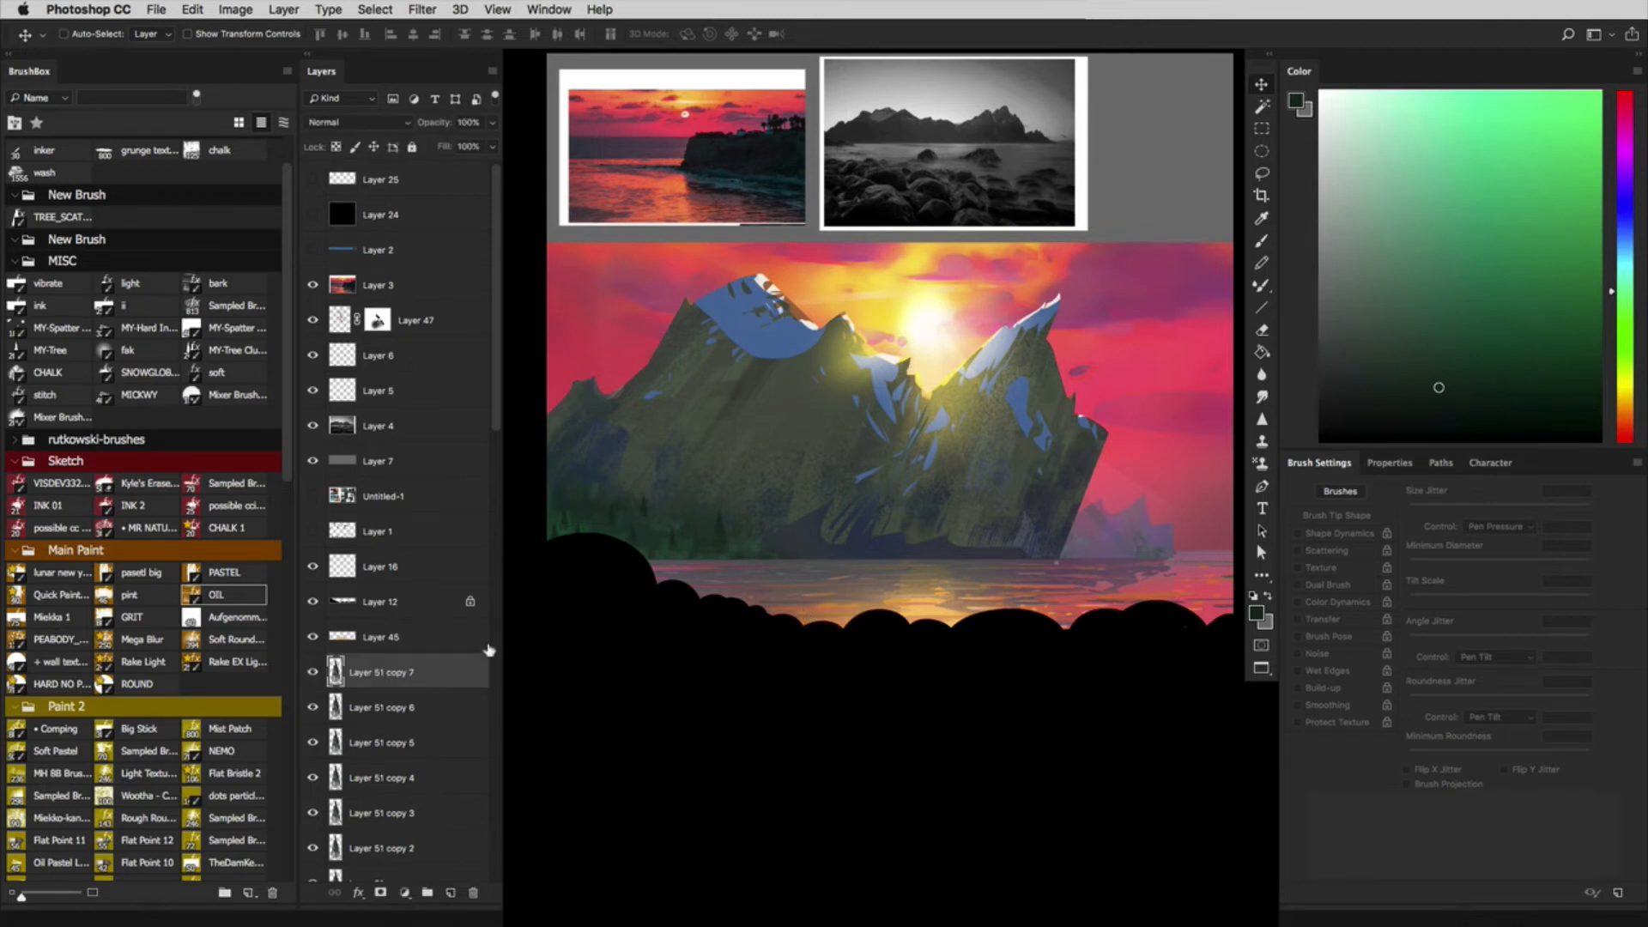
Step: Vary the colours of tree copies 7, 4 and 3 individually with Hue/Saturation
key("ctrl+u")
left_click_drag(1393, 369, 1354, 373)
left_click(1582, 289)
left_click(378, 778)
key("ctrl+u")
left_click(1581, 289)
left_click(378, 813)
key("ctrl+u")
left_click(1582, 289)
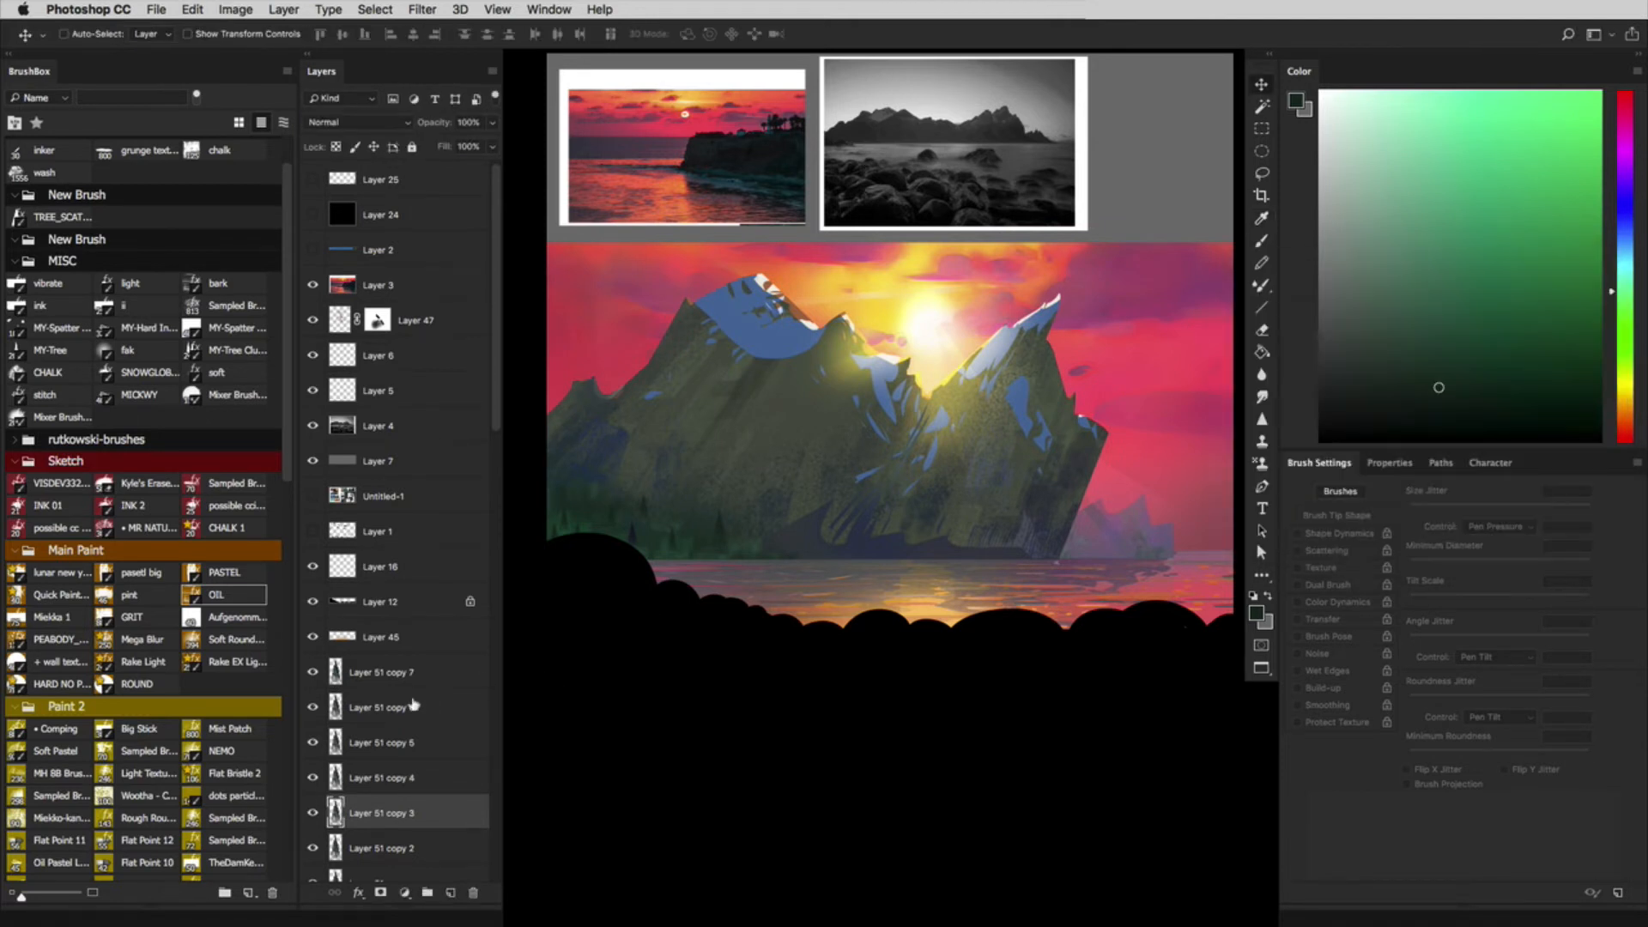
Step: Merge all the Layer 51 tree layers into one and duplicate the merged layer
left_click(414, 682)
scroll(494, 518, "down", 4)
left_click(412, 672, "shift")
right_click(428, 600)
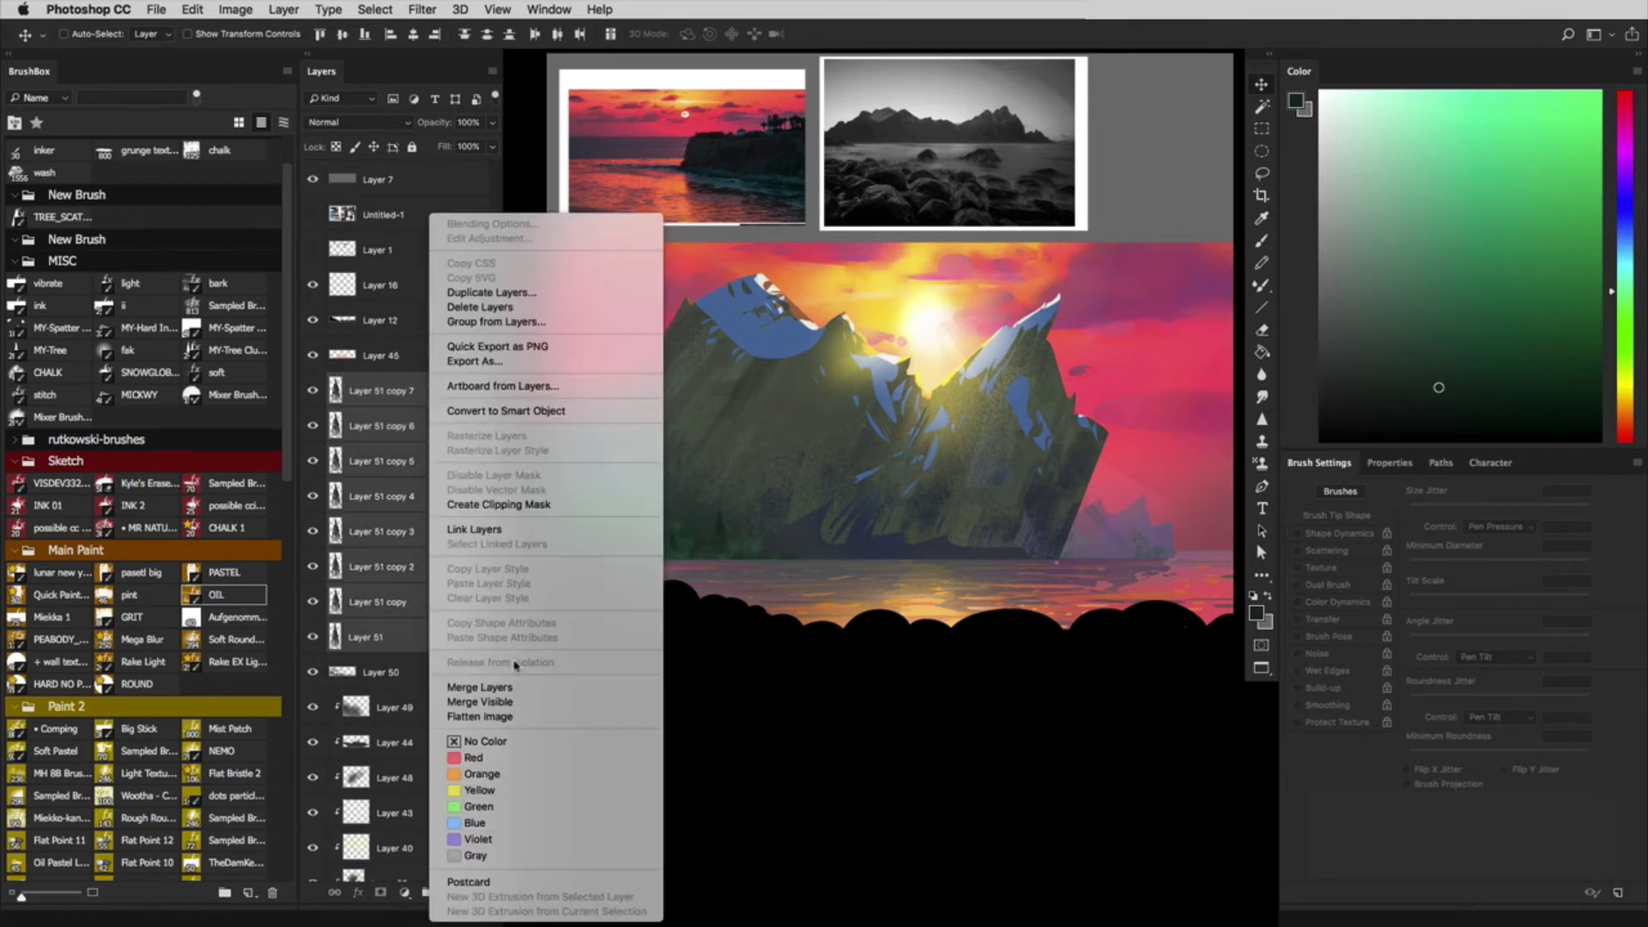
left_click(515, 688)
key("ctrl+j")
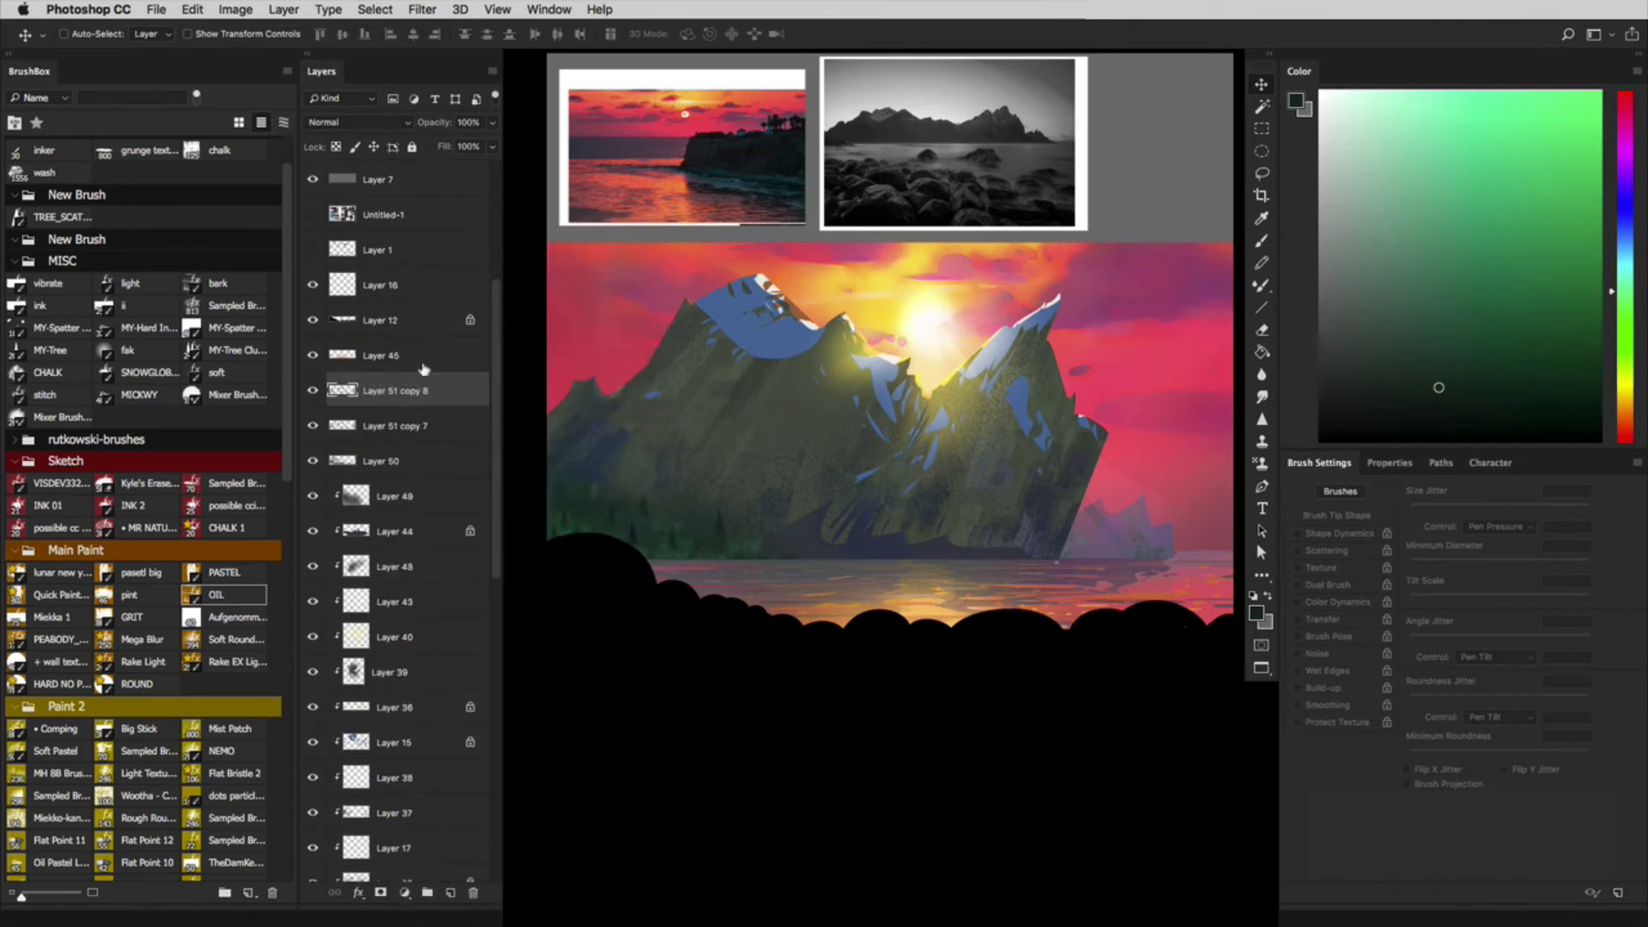
Step: Scale the duplicated tree group to about 75%, flip it horizontally, and place it farther right along the shore
key("ctrl+t")
left_click_drag(678, 528, 799, 543)
right_click(762, 545)
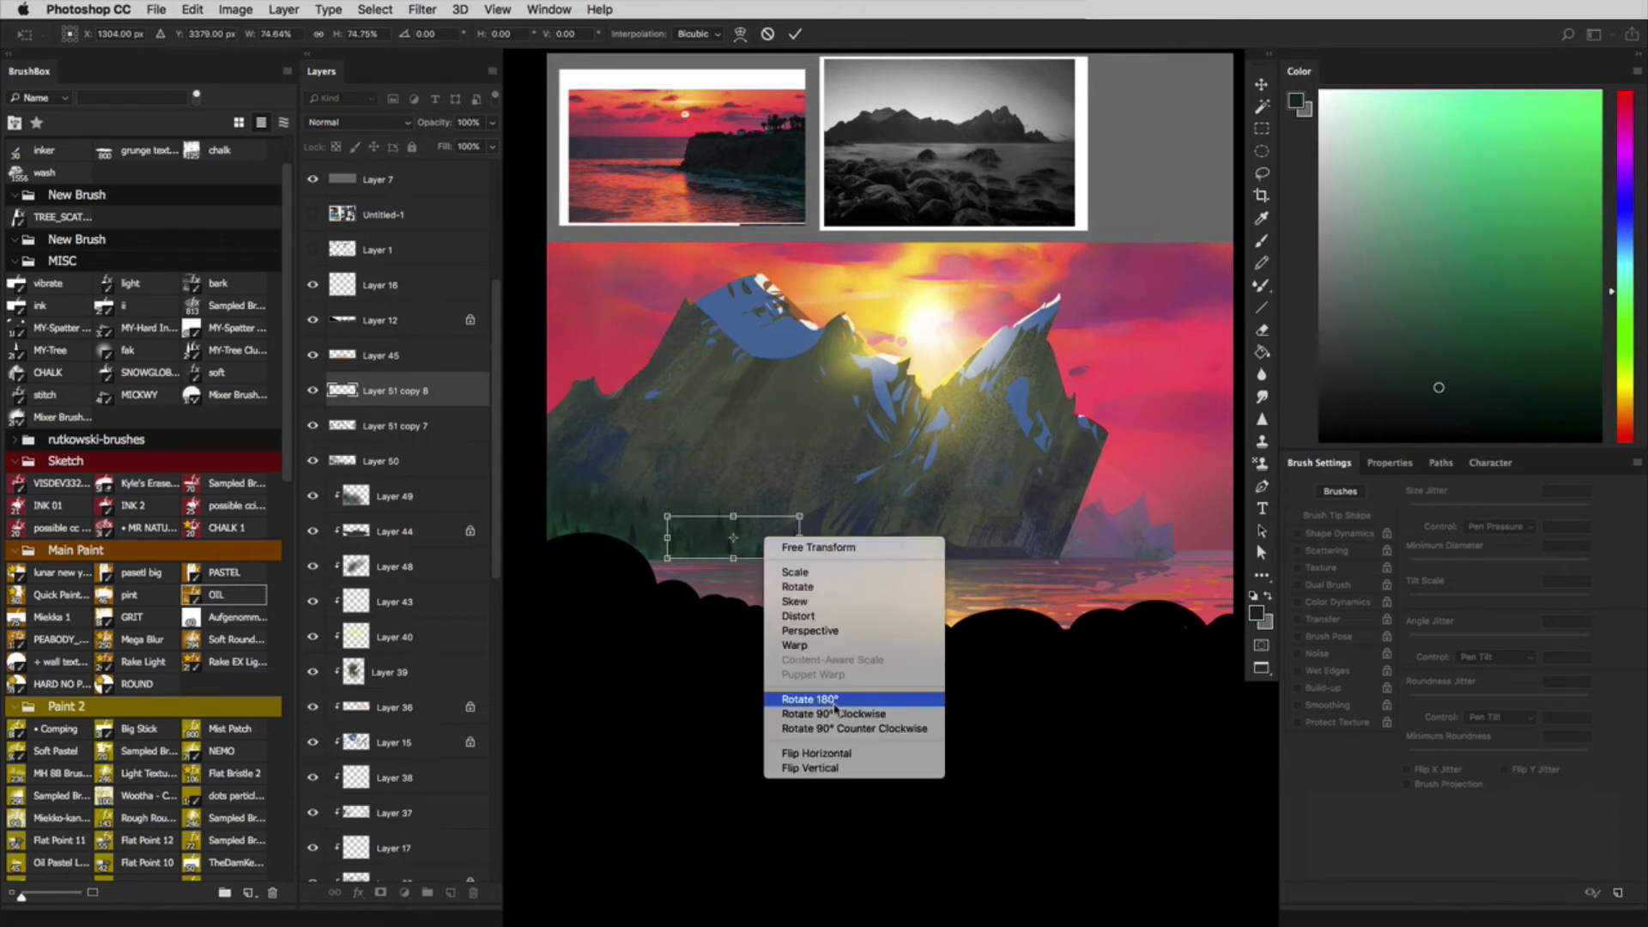
left_click(832, 751)
left_click_drag(734, 522, 822, 525)
key("Return")
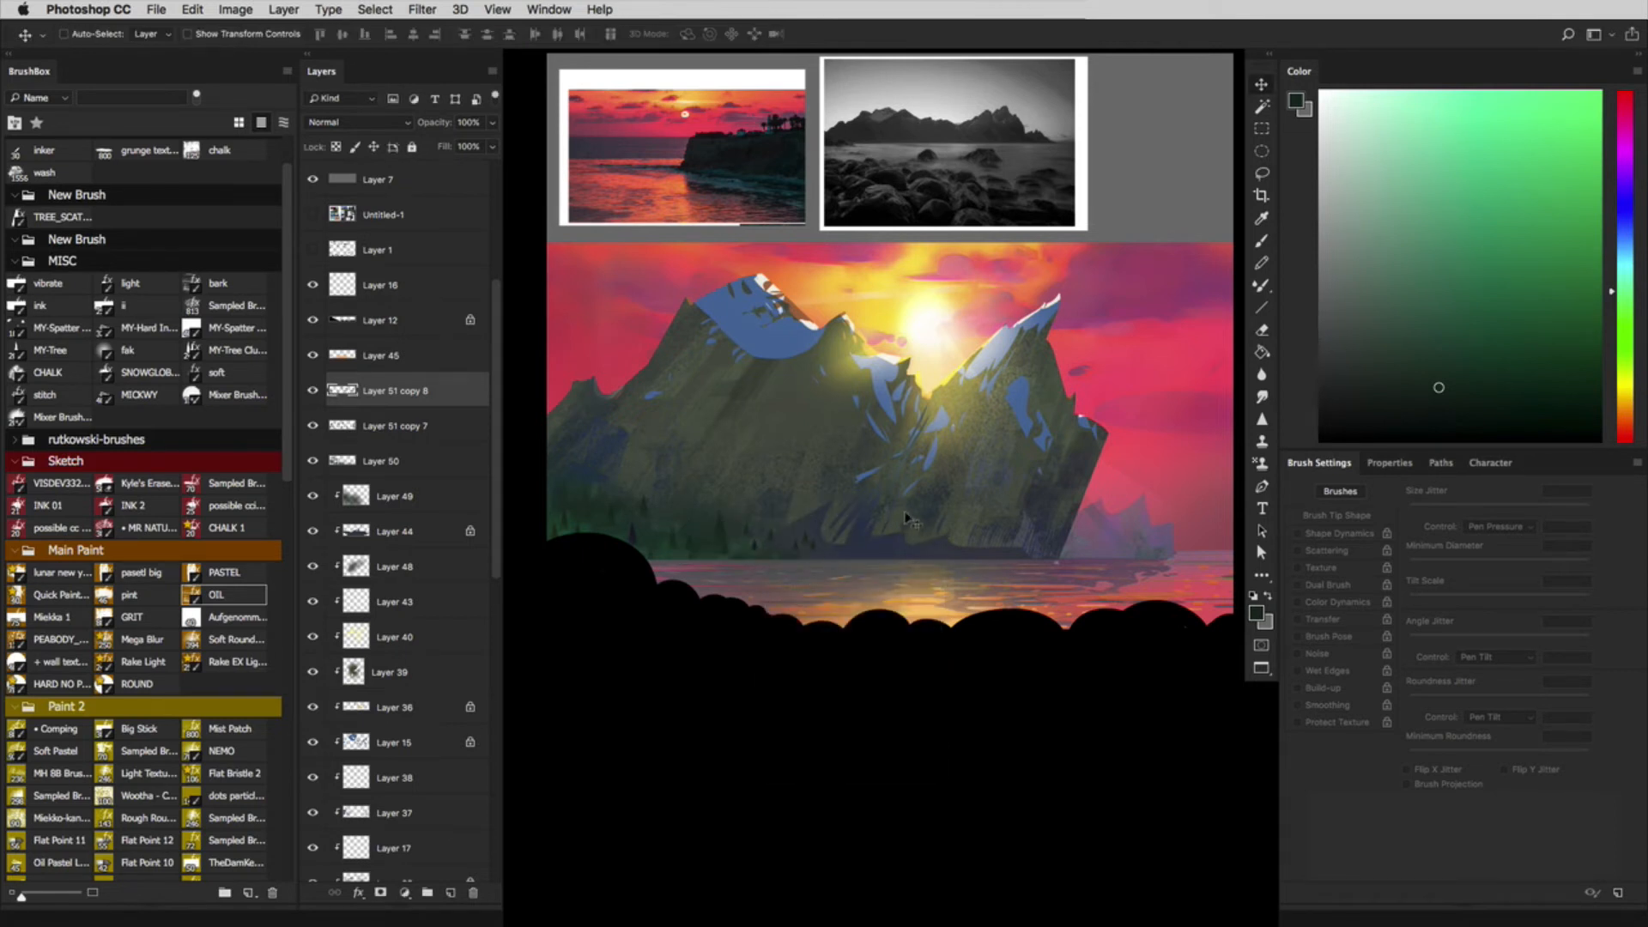
Step: Raise the smaller tree group's saturation to +27 and lighten it very slightly
key("ctrl+u")
left_click(1416, 415)
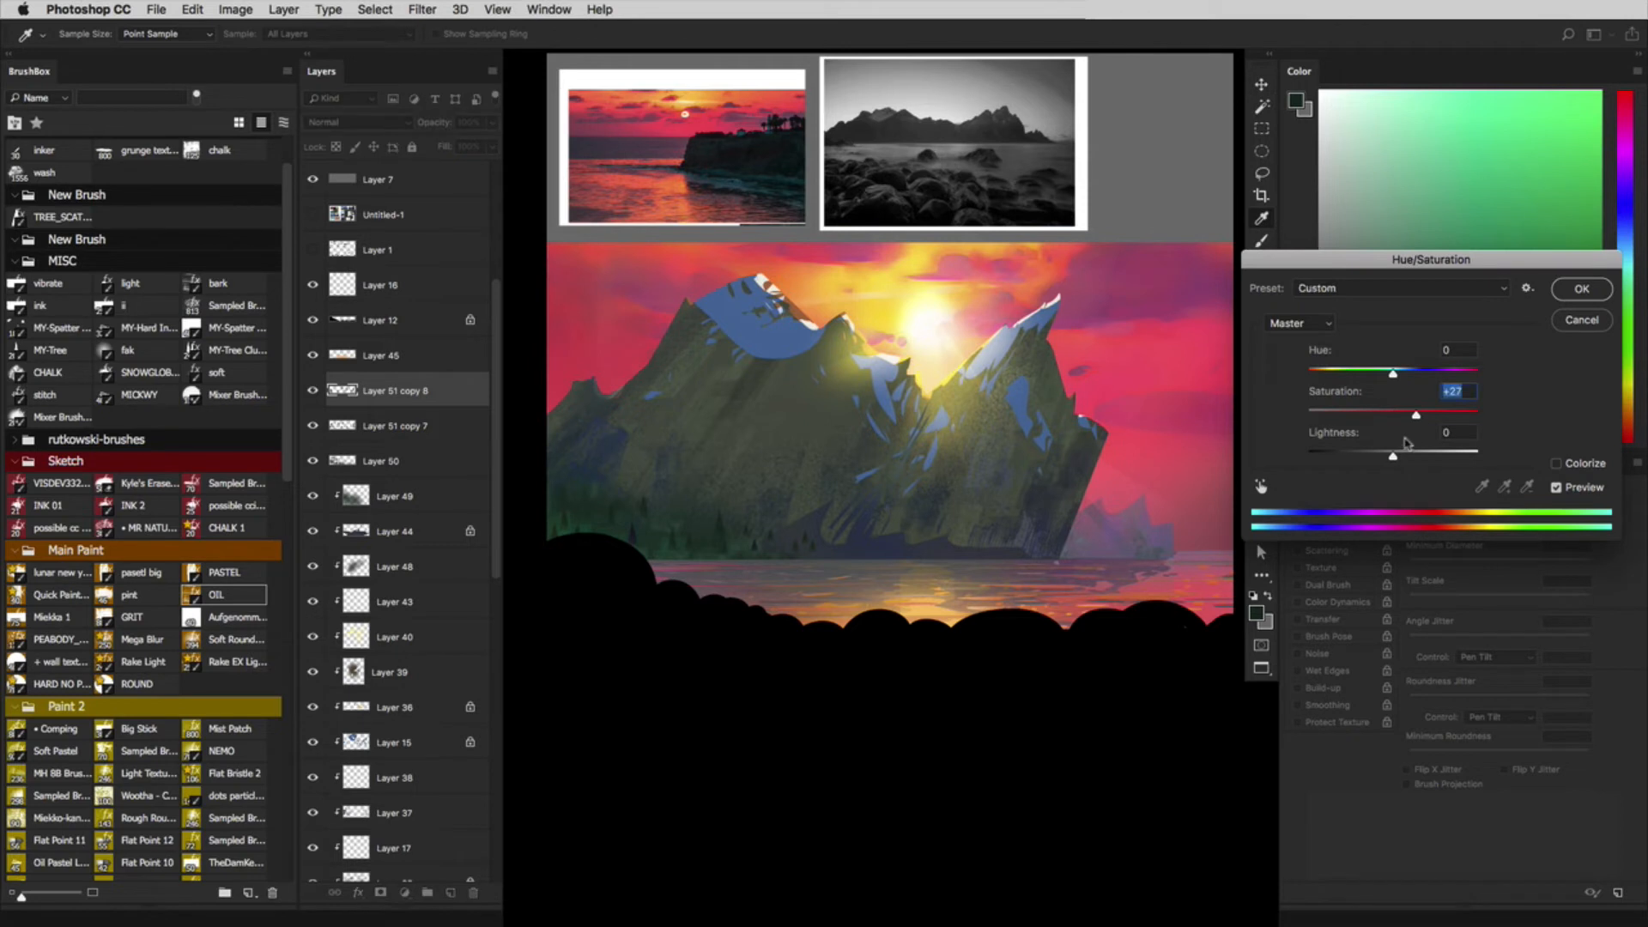
left_click_drag(1392, 456, 1396, 458)
left_click(1580, 290)
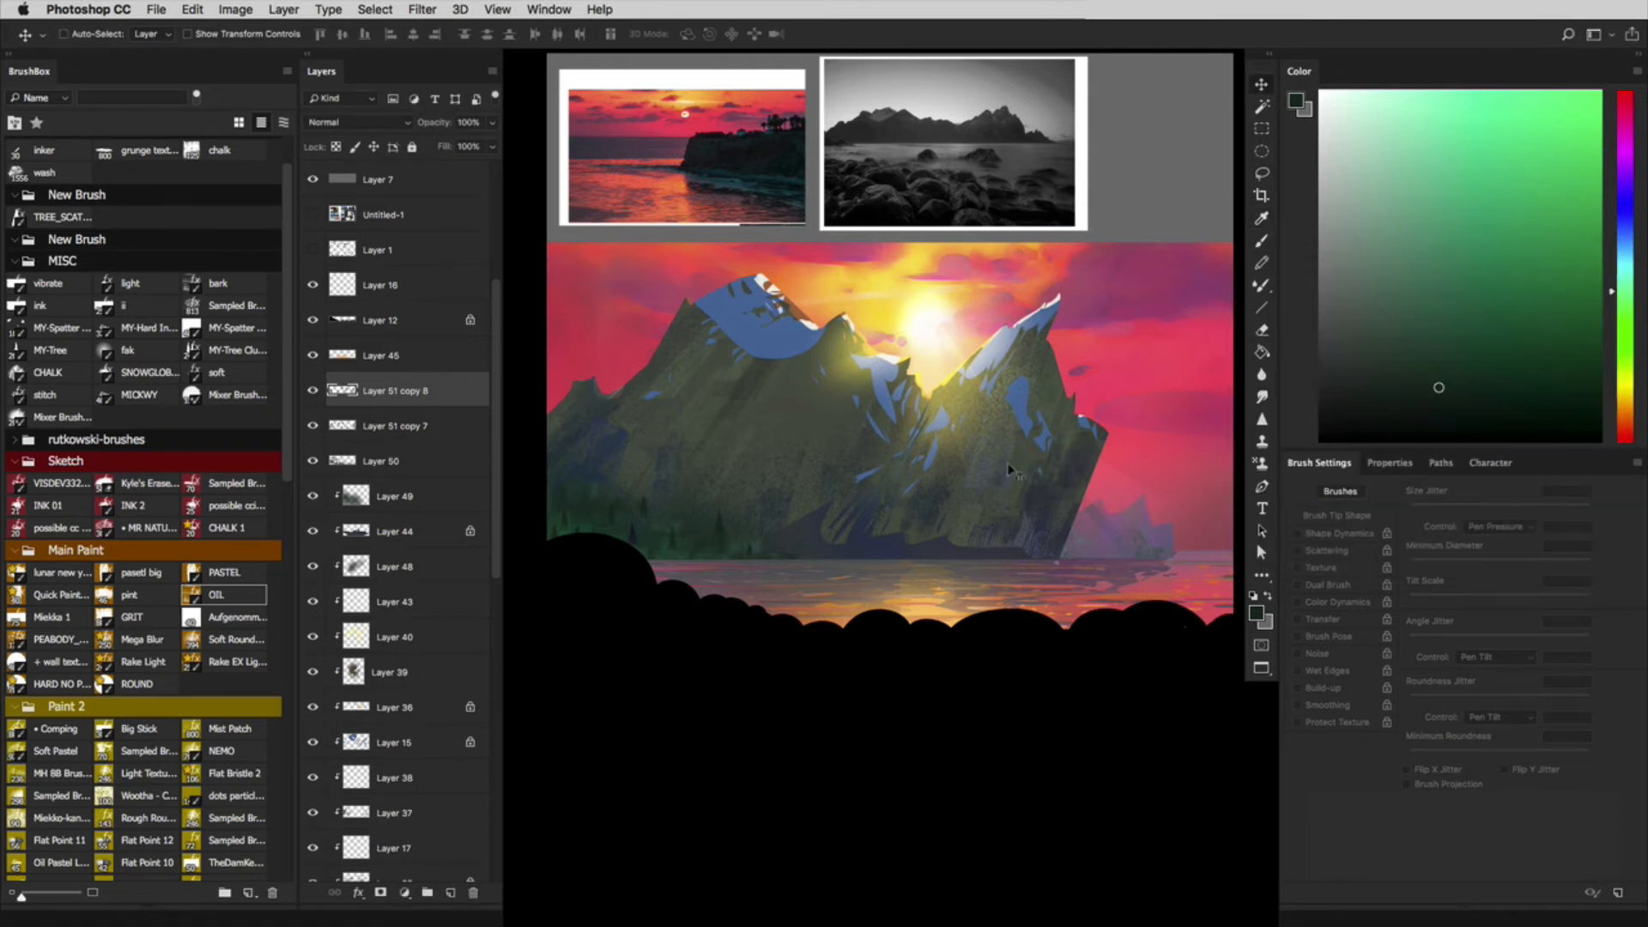
Step: Lock the transparent pixels of Layer 51 copy 8 and sample a dark green from the trees for the brush
left_click(336, 147)
key("i")
left_click(736, 524)
key("b")
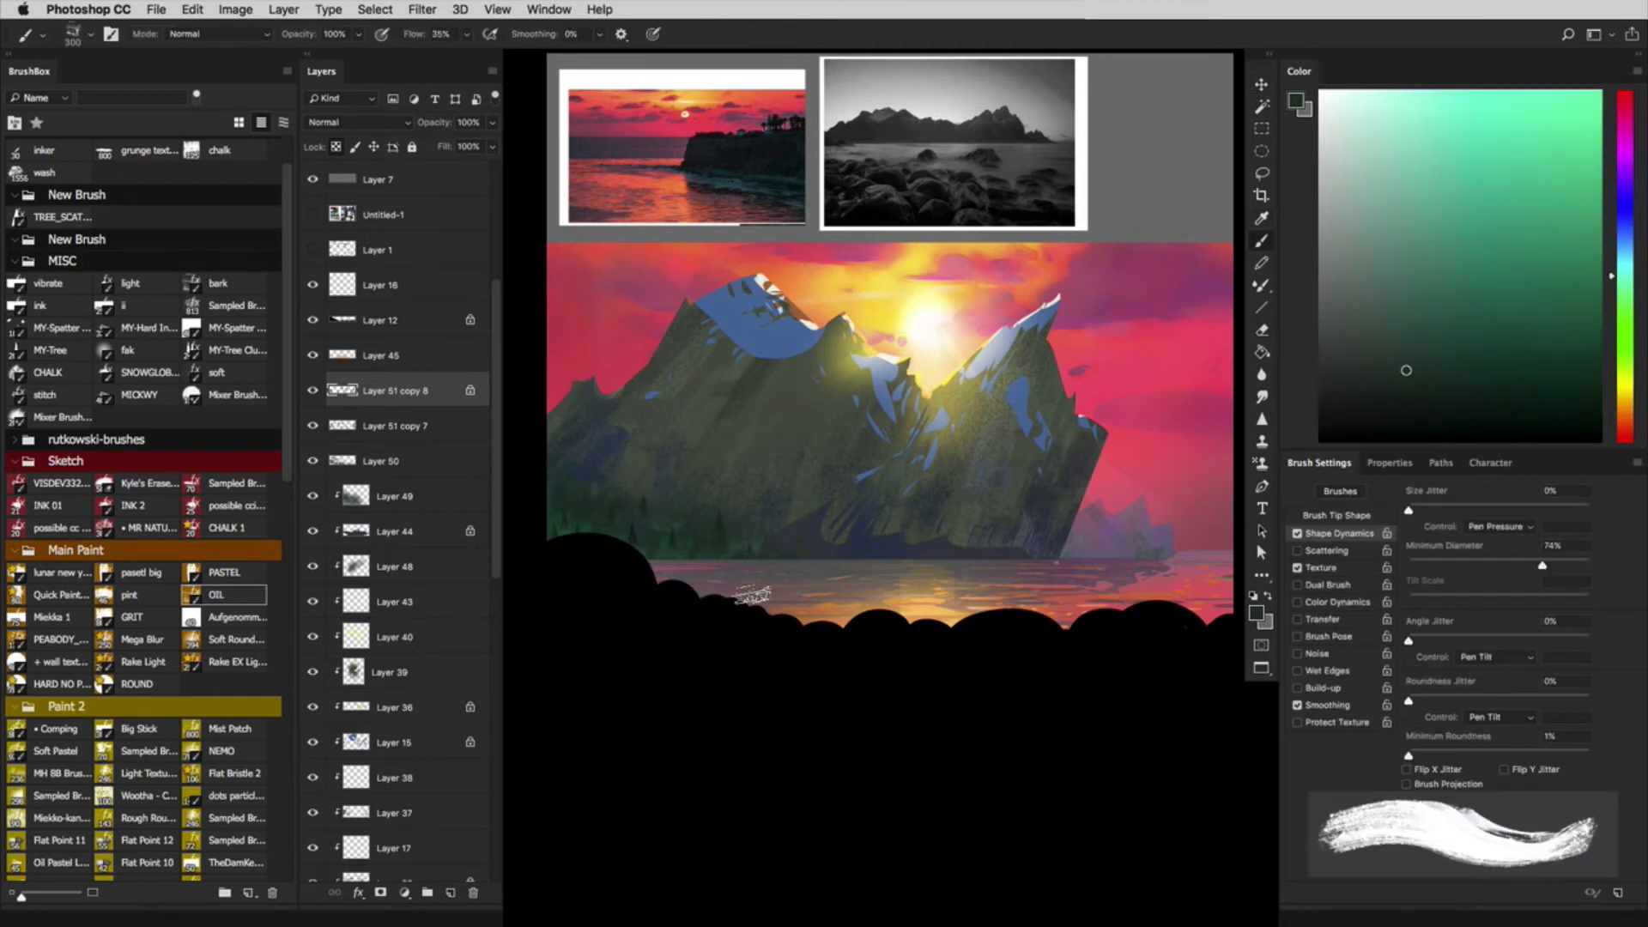
Step: Duplicate the small tree group ten times to extend the treeline along the shore
key("v")
left_click_drag(1049, 566, 936, 585)
key("ctrl+j")
key("ctrl+j")
key("ctrl+j")
key("ctrl+j")
key("ctrl+j")
key("ctrl+j")
key("ctrl+j")
key("ctrl+j")
key("ctrl+j")
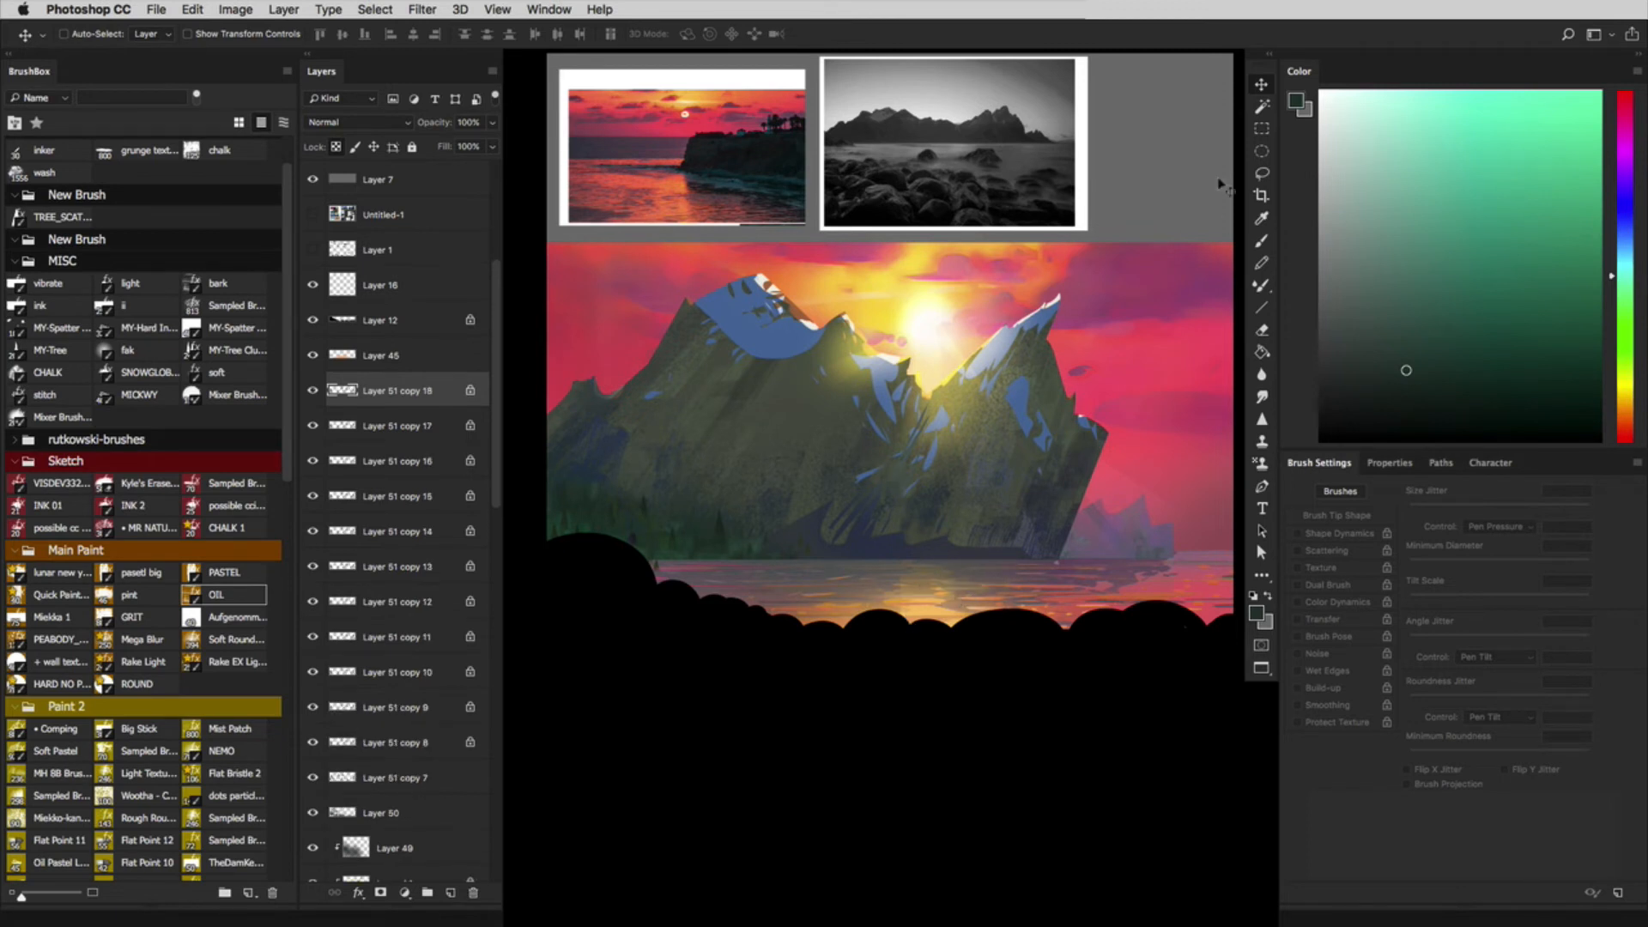
Step: Merge the shoreline tree layers from Layer 51 copy 18 down to Layer 51 copy 7 into a single layer
key("m")
left_click(407, 780, "shift")
right_click(407, 779)
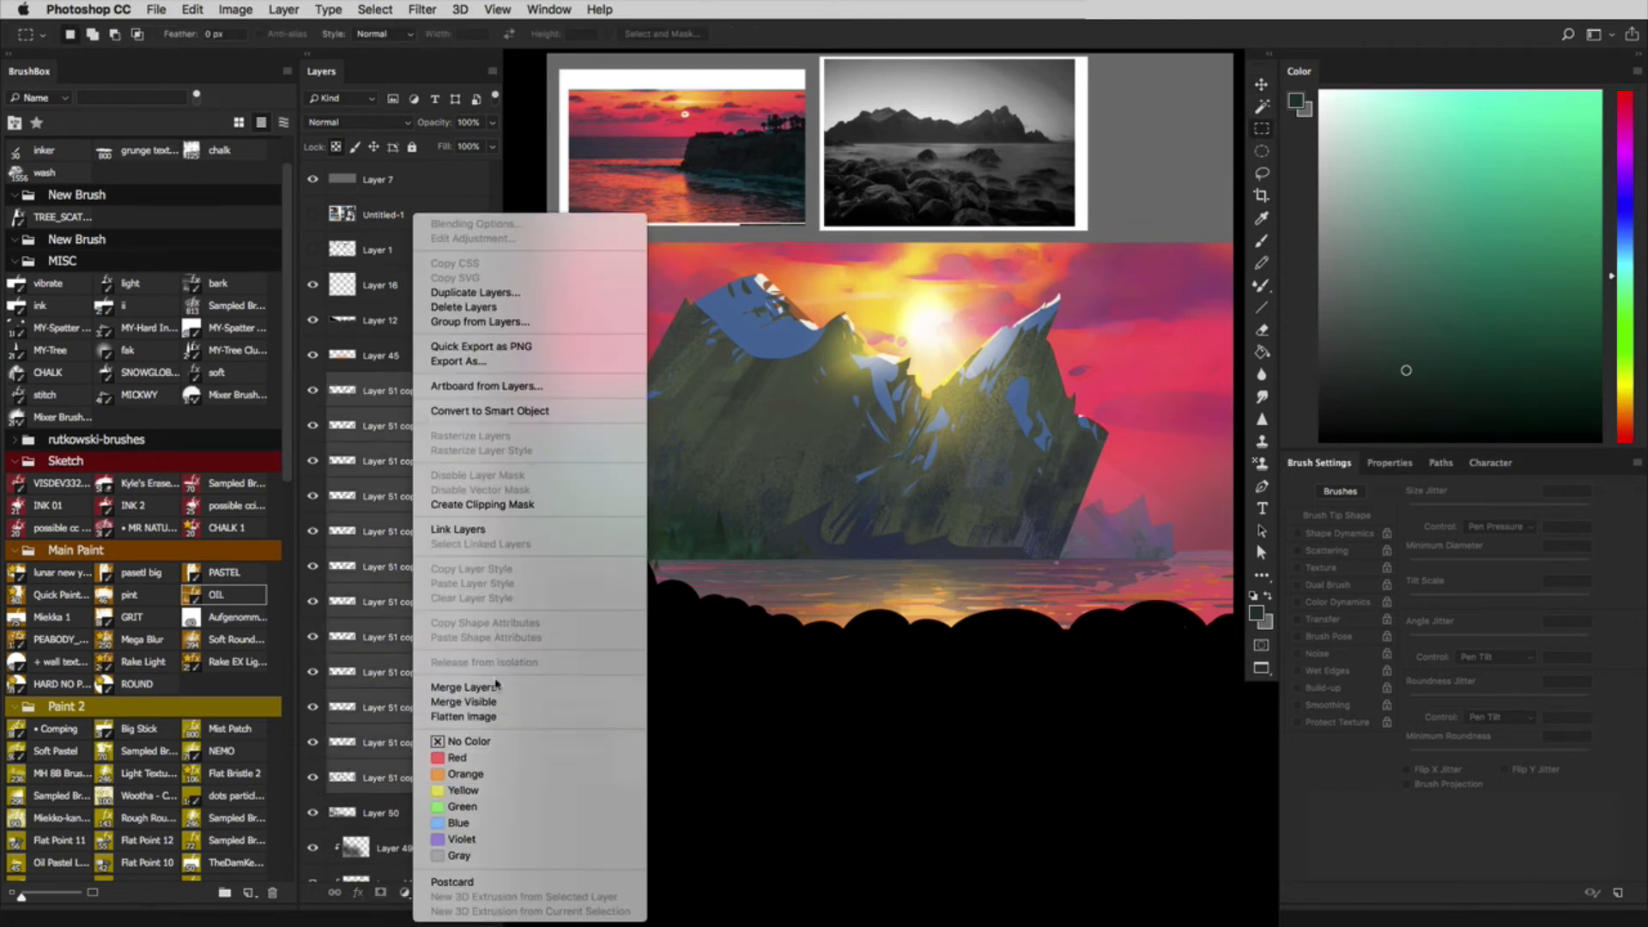
left_click(447, 677)
Step: Toggle the merged tree layer and Layer 50 off and on to compare the shoreline with and without them
key("shift+m")
left_click_drag(580, 624, 746, 560)
left_click(313, 390)
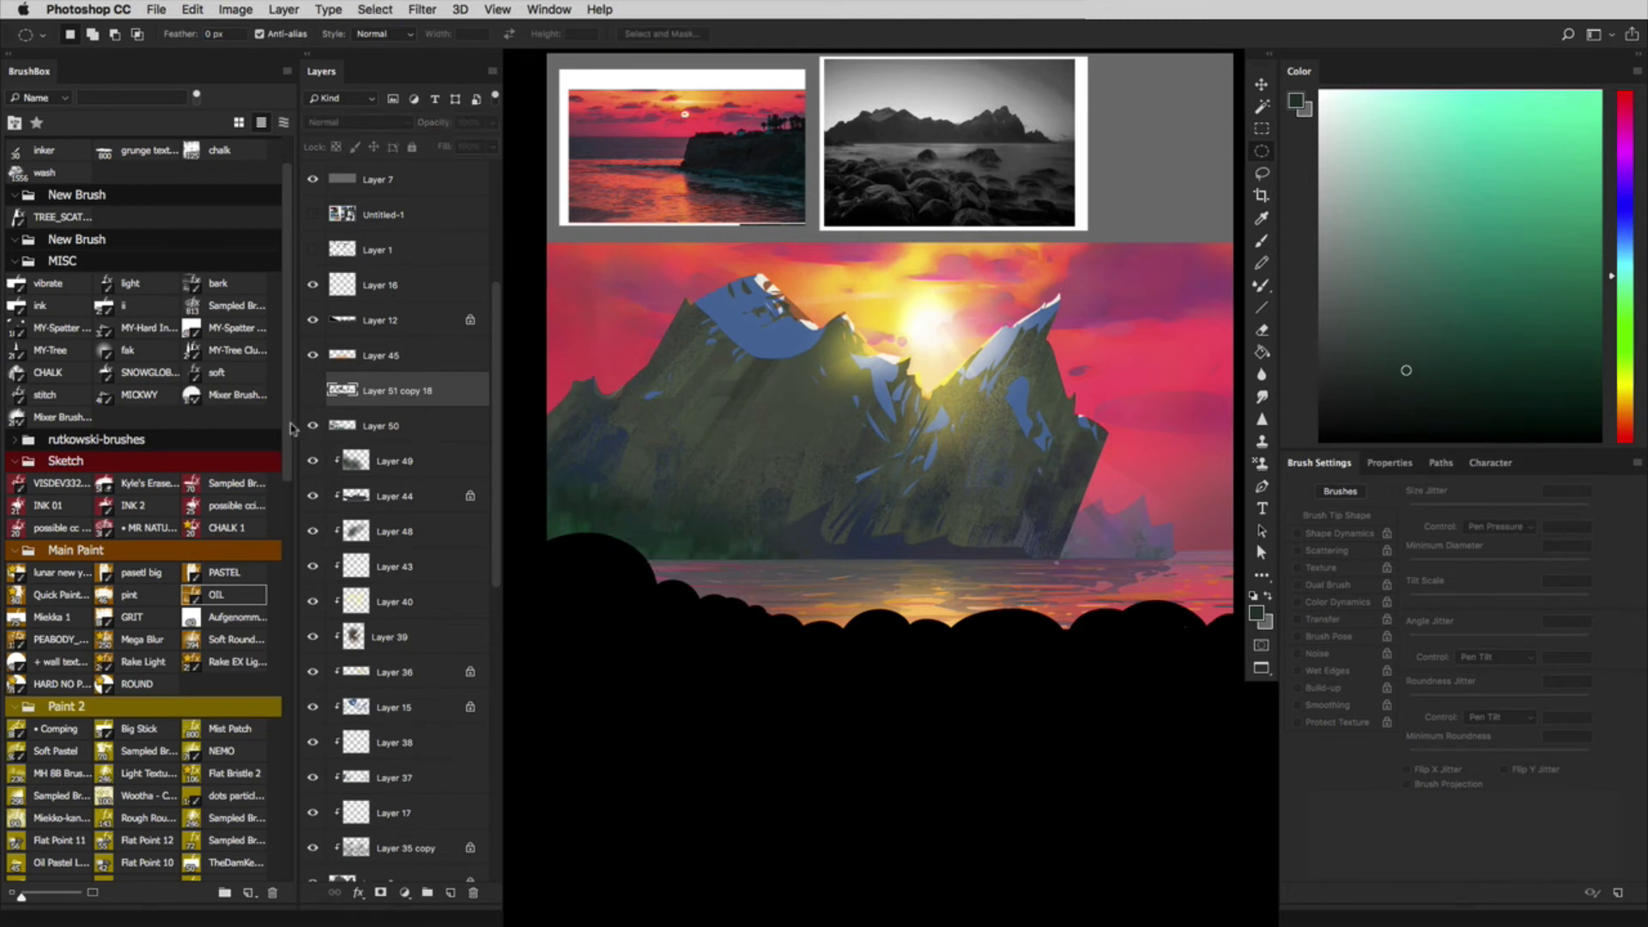
left_click(312, 425)
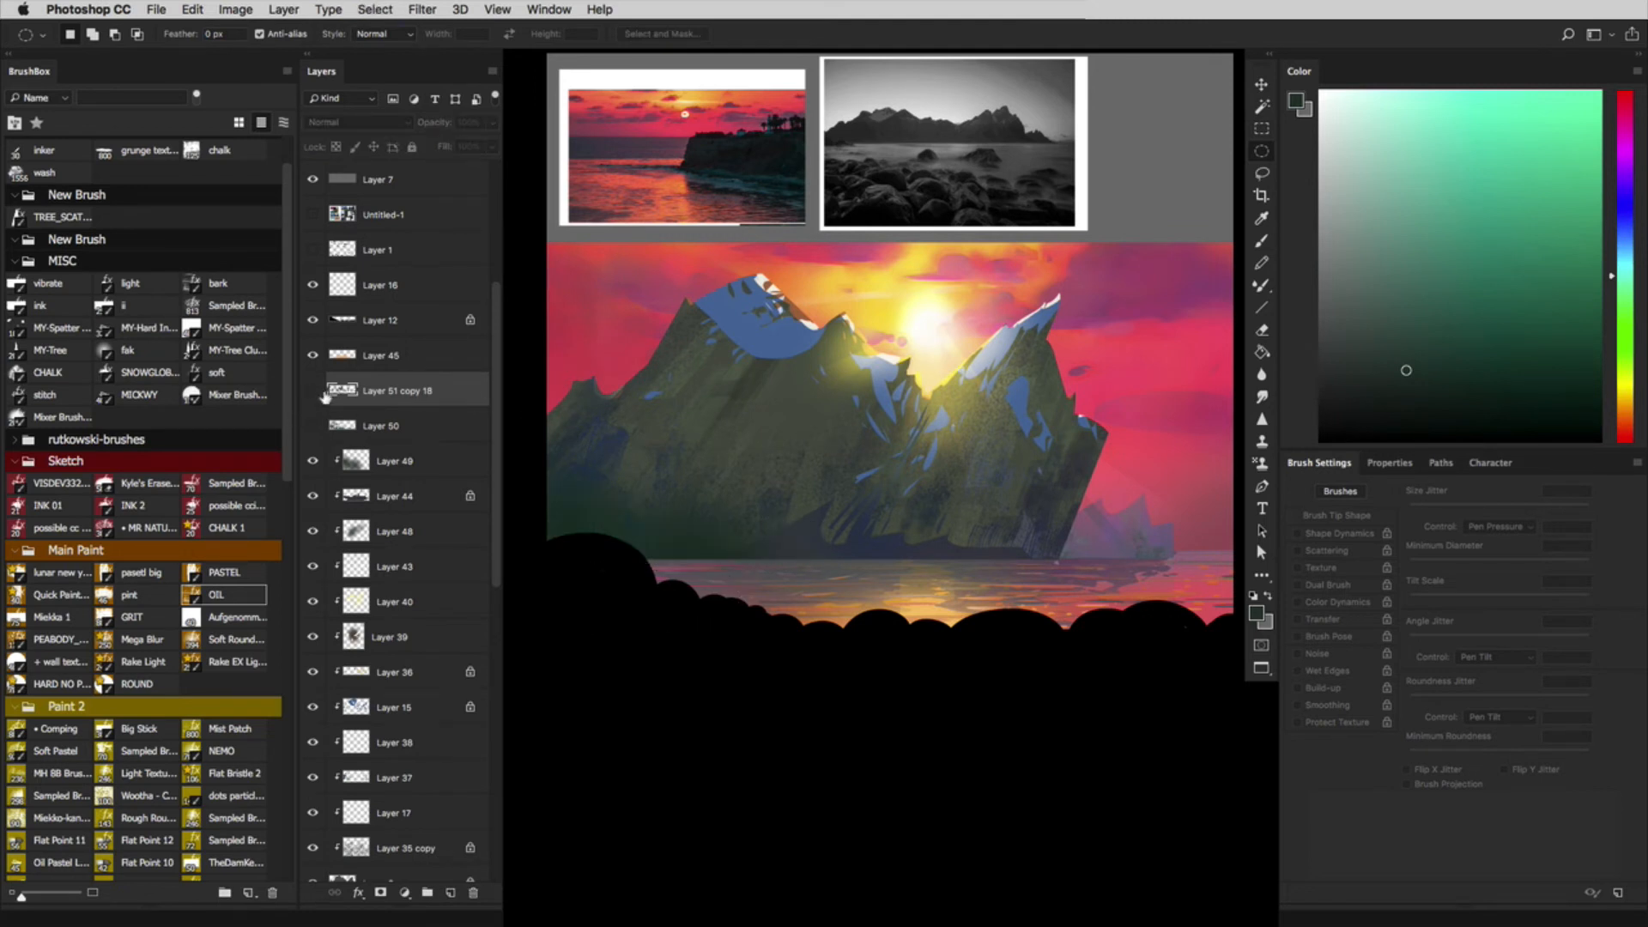
left_click_drag(314, 429, 312, 410)
left_click(313, 426)
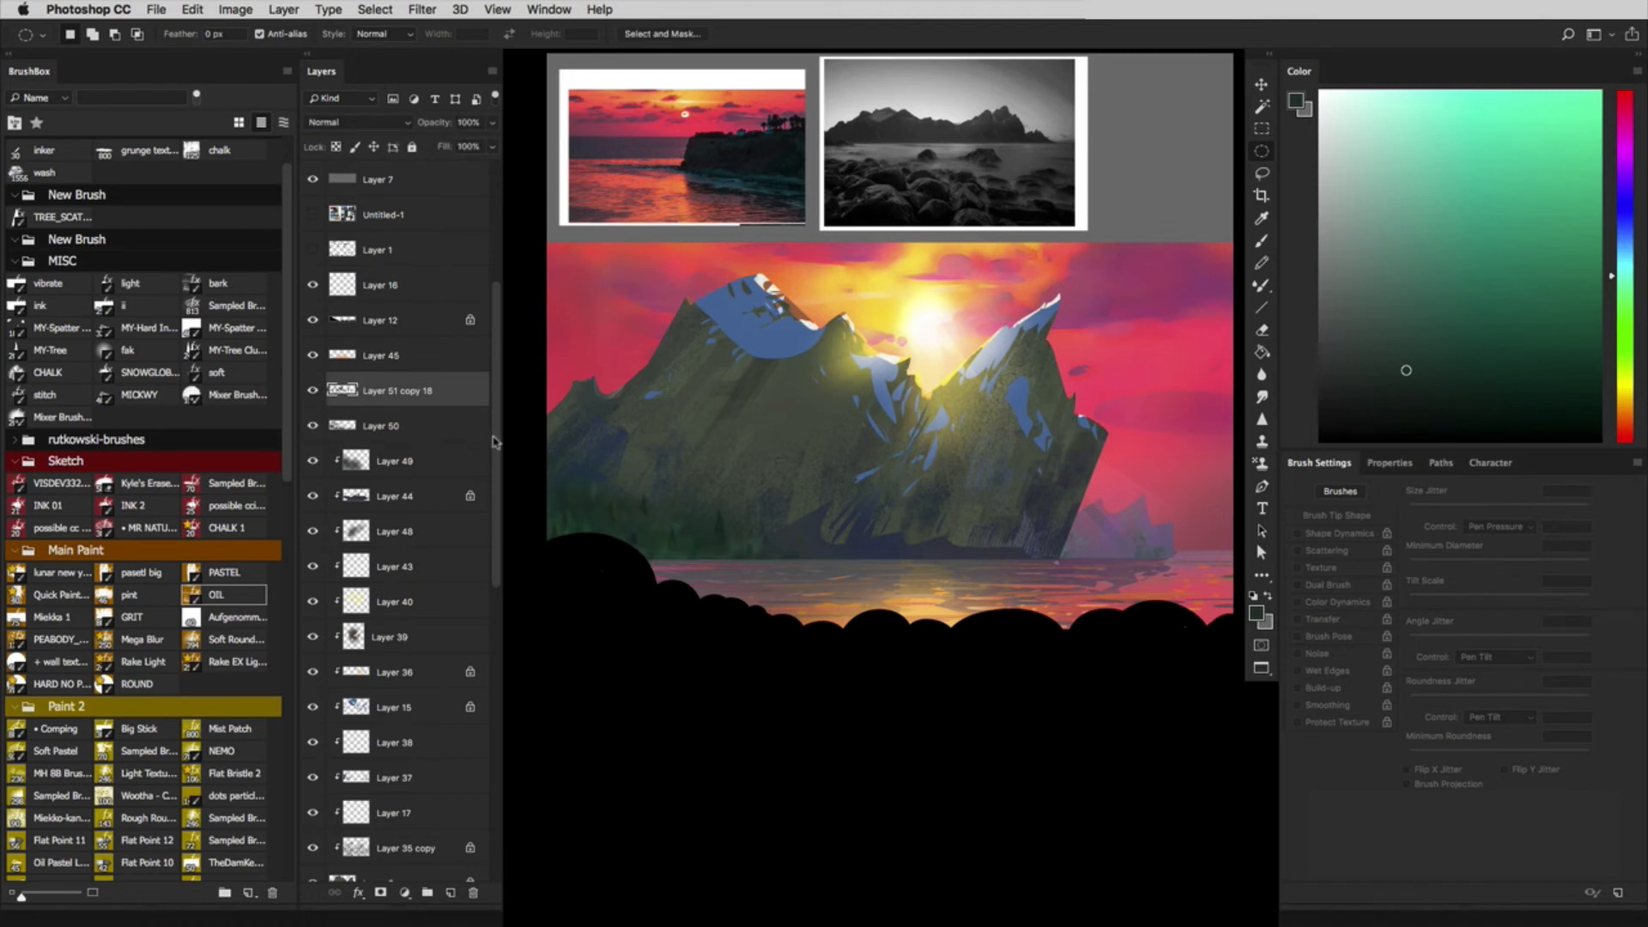
Step: Add a new layer directly above Layer 27 copy 2 and paint sampled sky red beside the mountain's right-hand peak
left_click_drag(494, 442, 494, 728)
left_click(421, 725)
key("i")
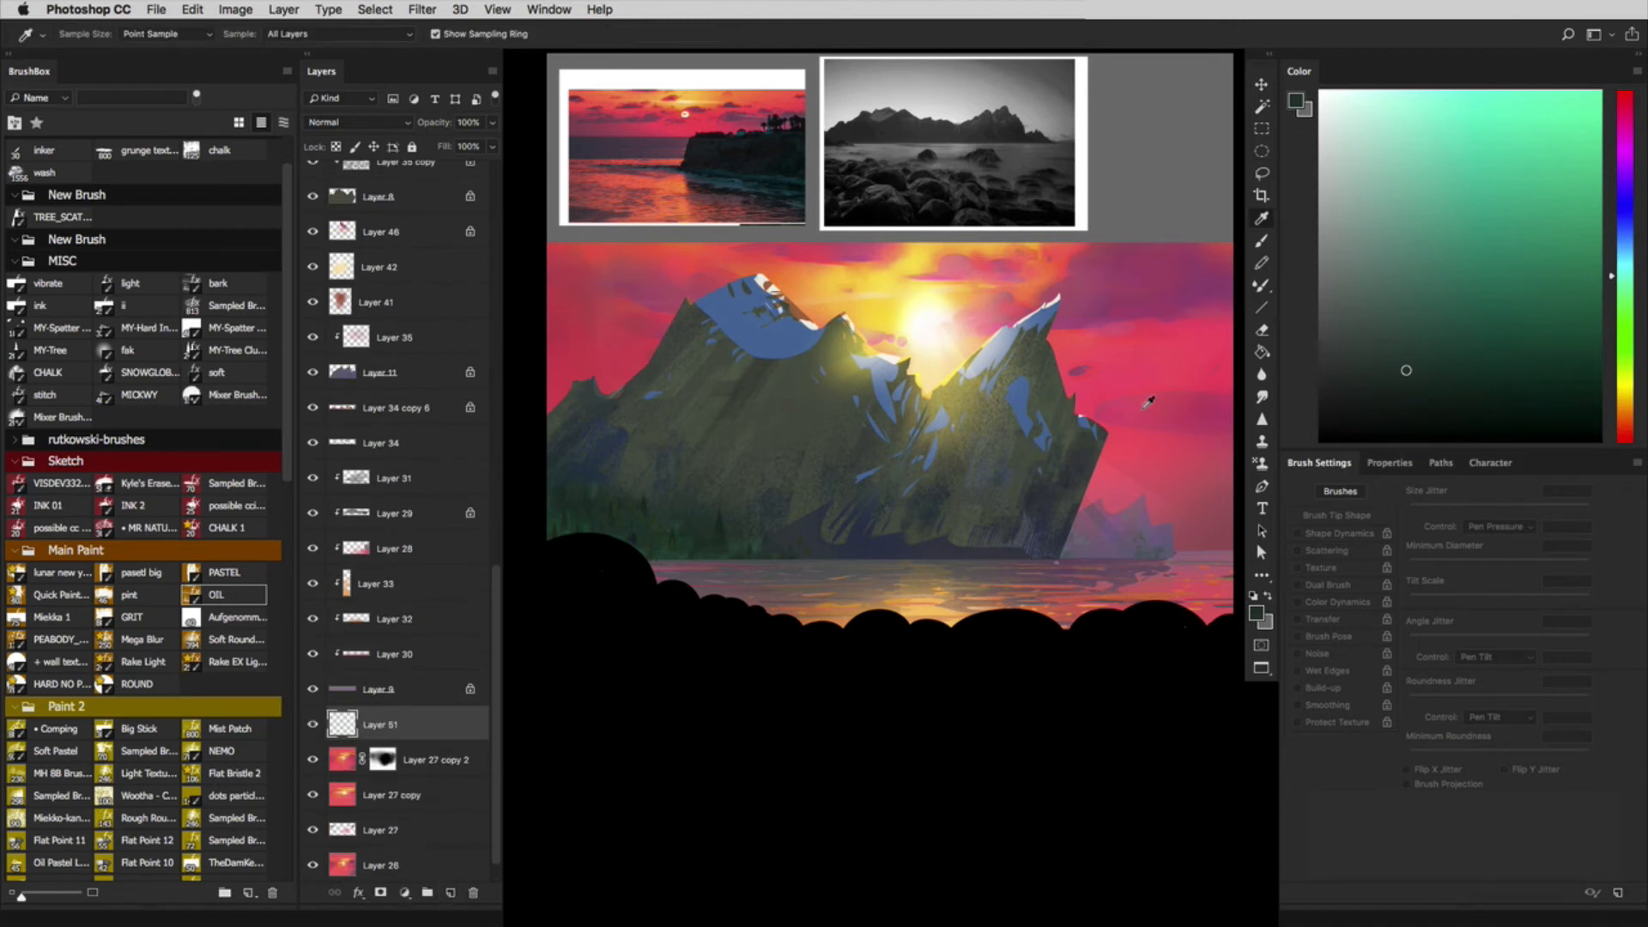
left_click(1148, 402)
key("b")
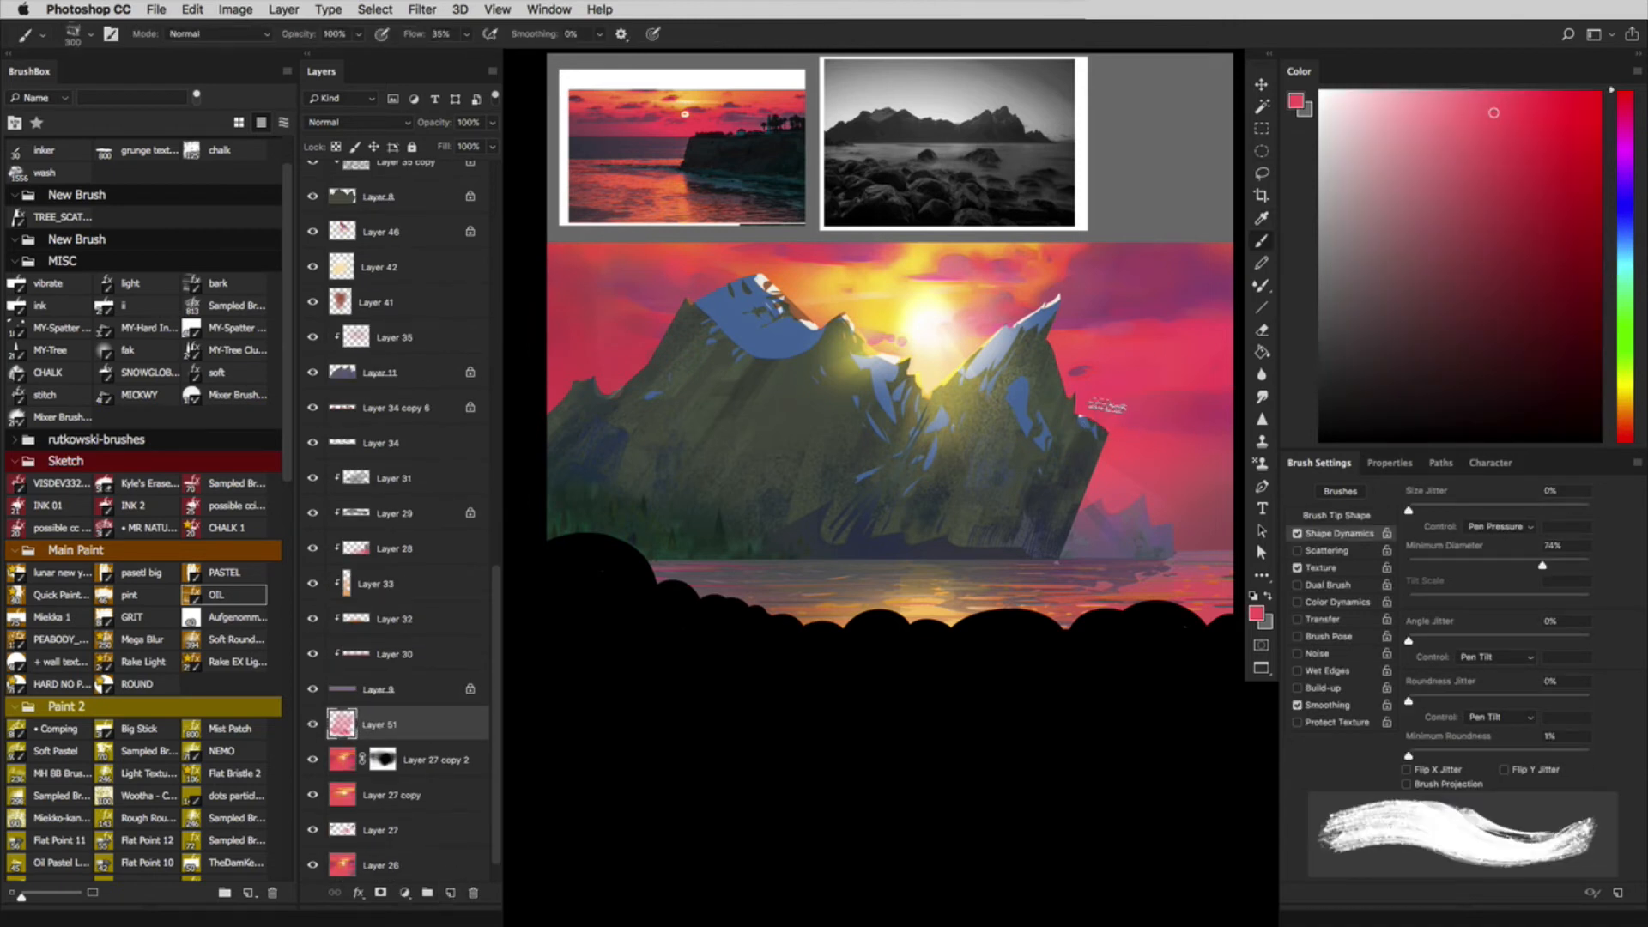
Step: Paint darker crimson and magenta sampled from the sky into the clouds, undoing stray strokes and lowering the brush opacity to 30%
left_click(1196, 405, "alt")
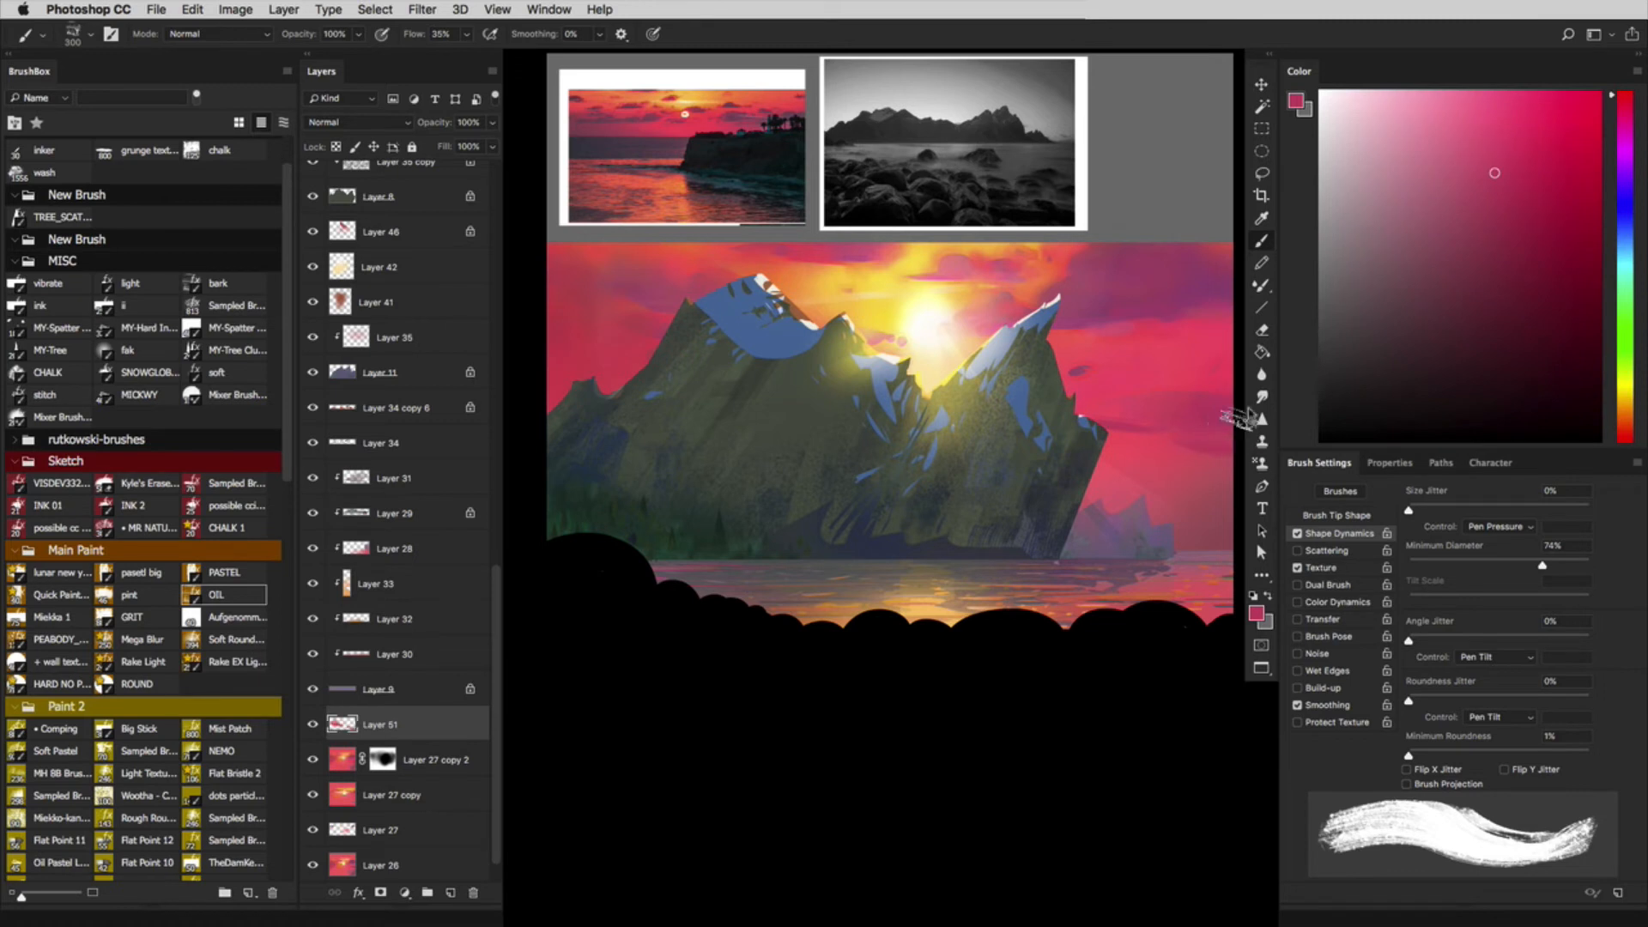
key("super+z")
left_click(1185, 416, "alt")
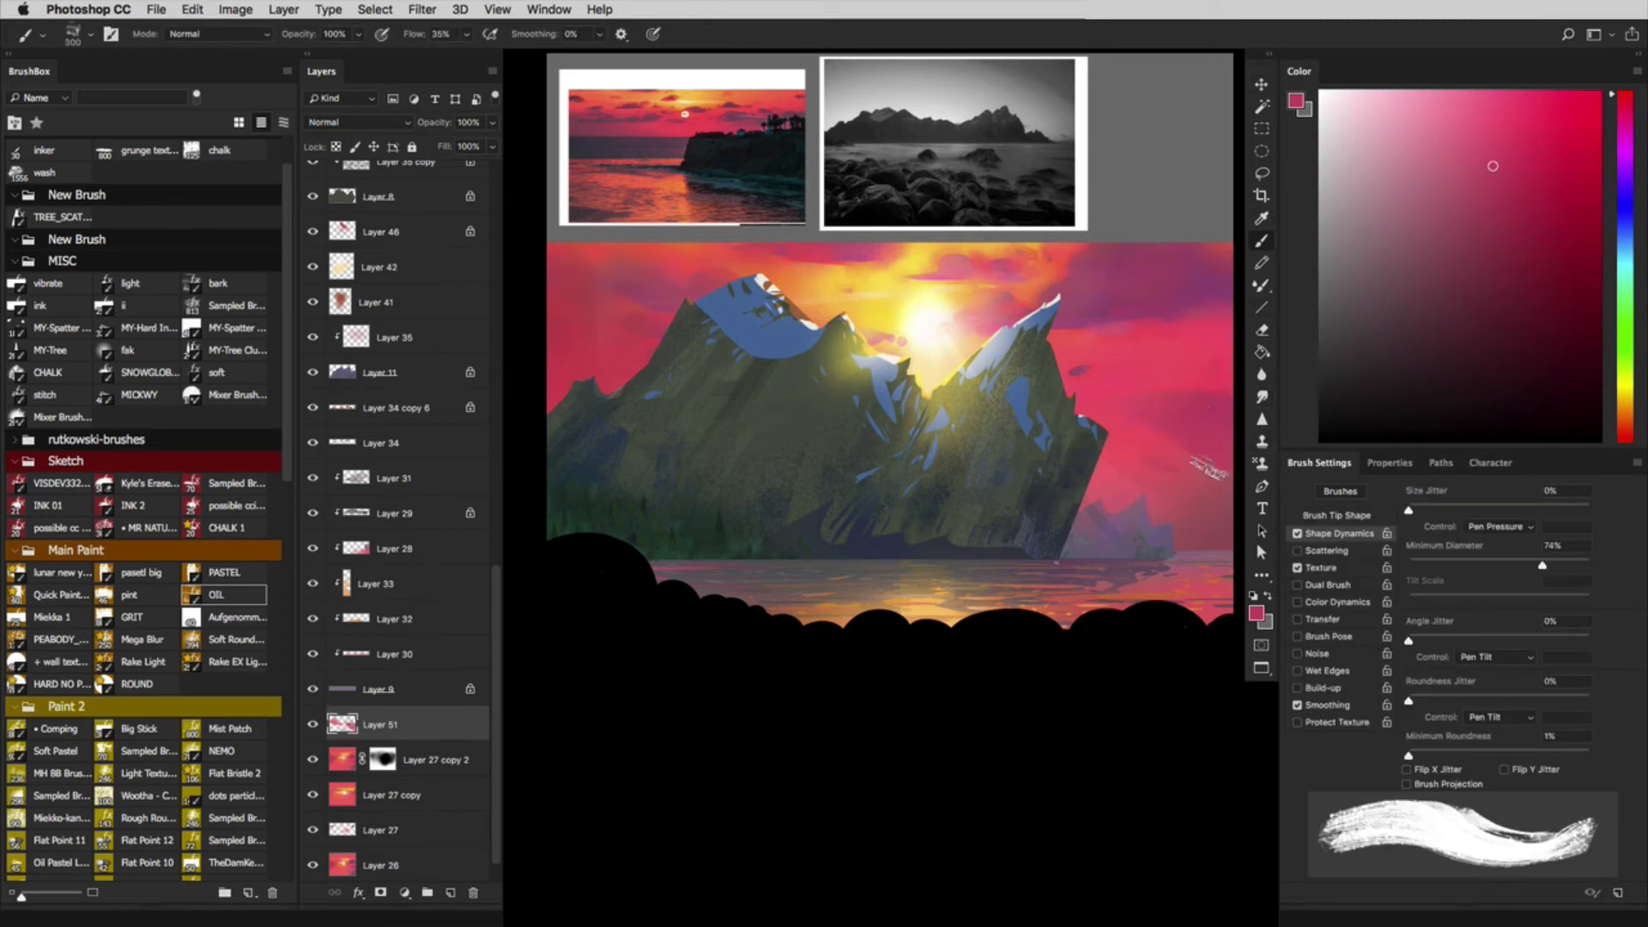
mouse_move(1208, 467)
left_mouse_down()
mouse_move(1155, 483)
mouse_move(1211, 504)
left_mouse_up()
key("super+z")
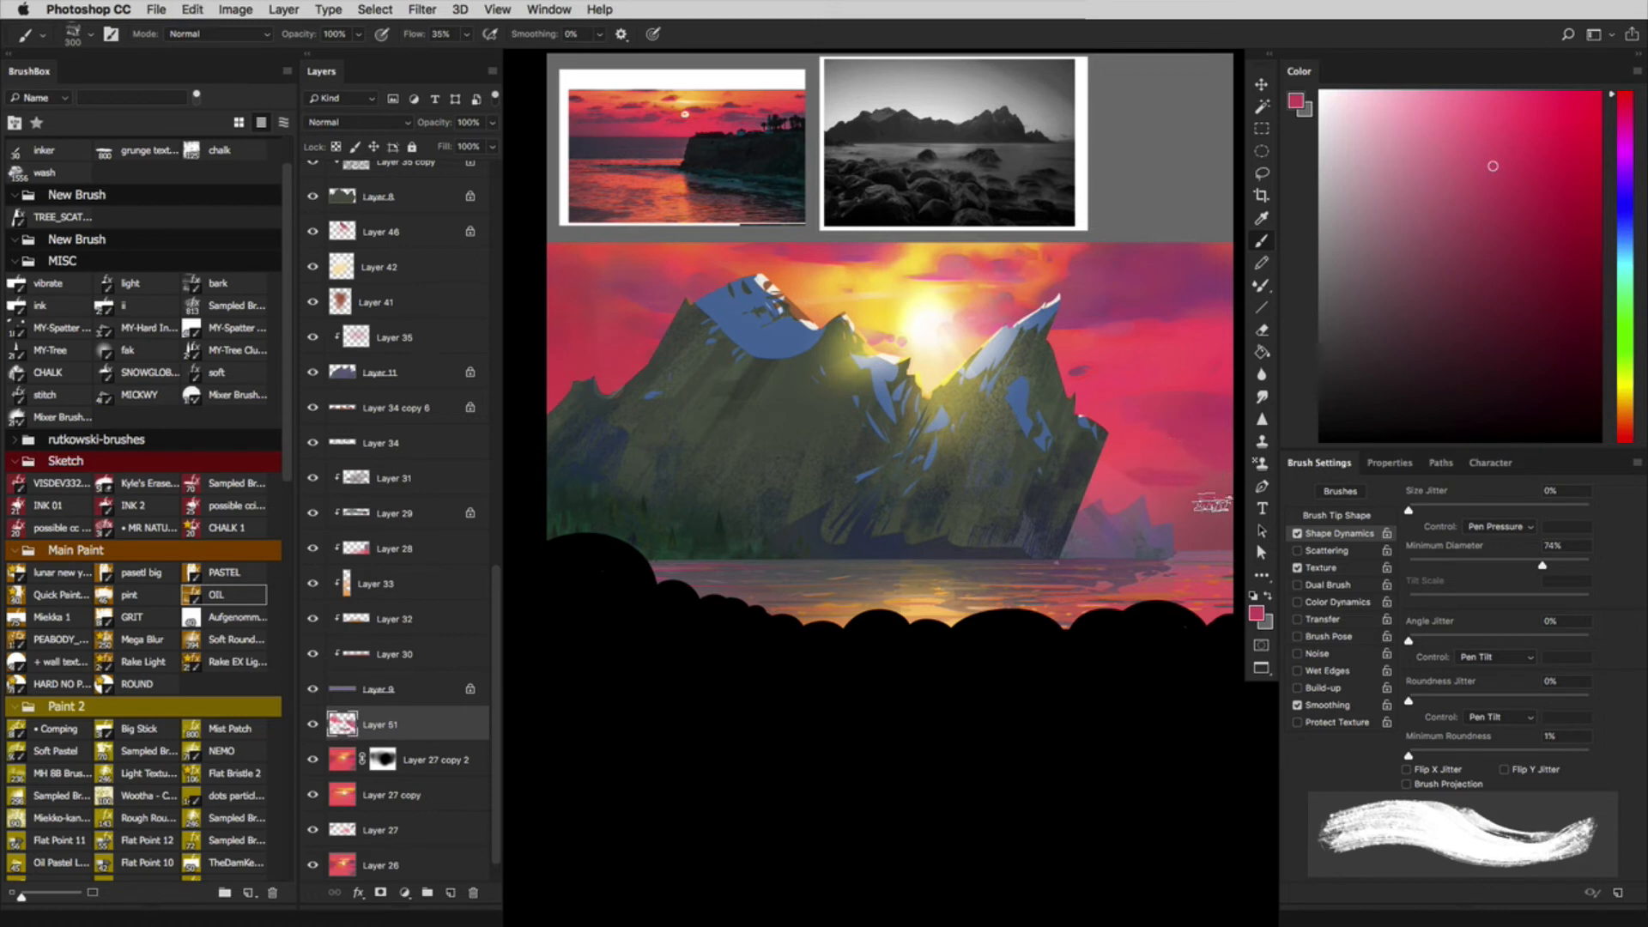
key("3")
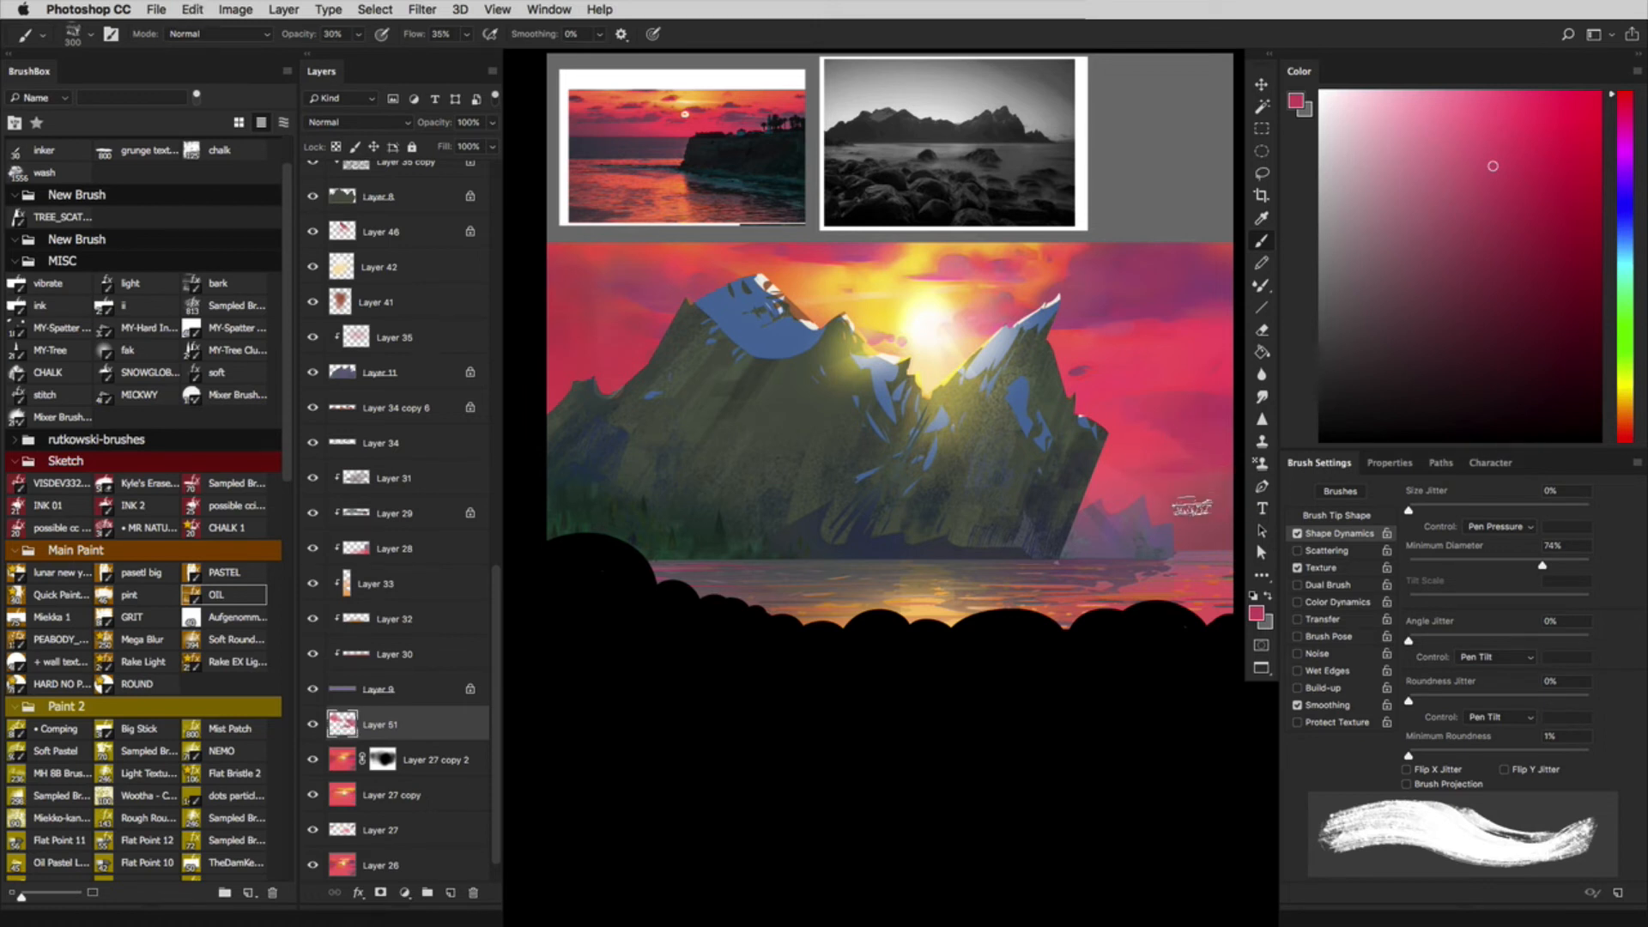
left_click(1181, 285, "alt")
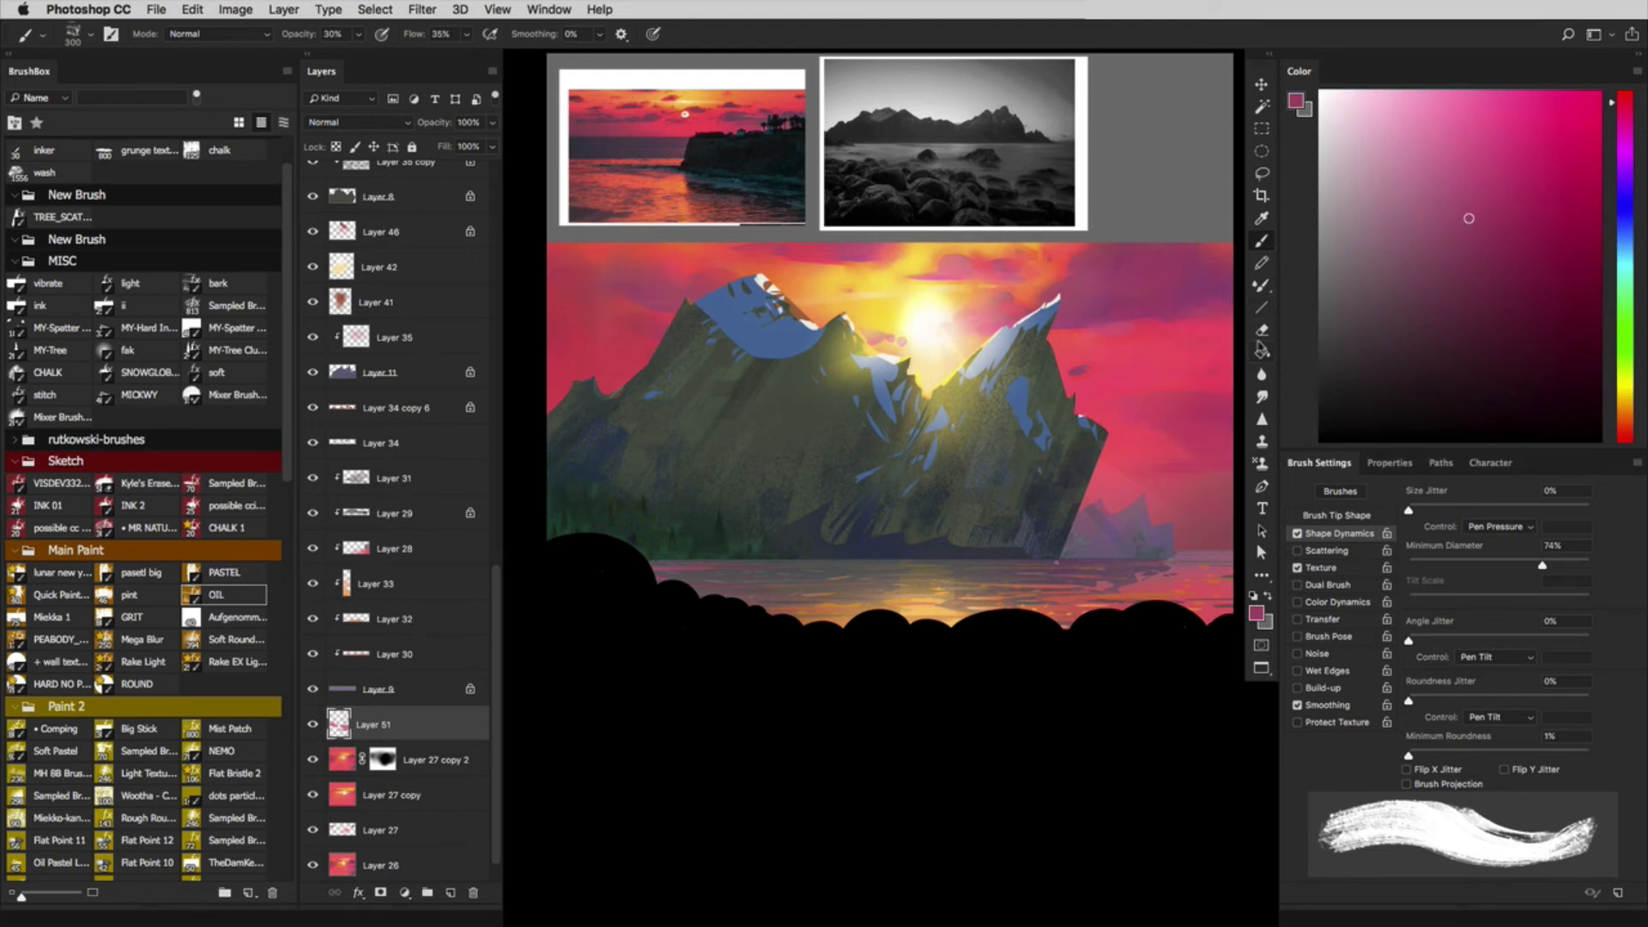
Step: Add a new layer above Layer 12 and clip it to that layer
scroll(494, 447, "up", 10)
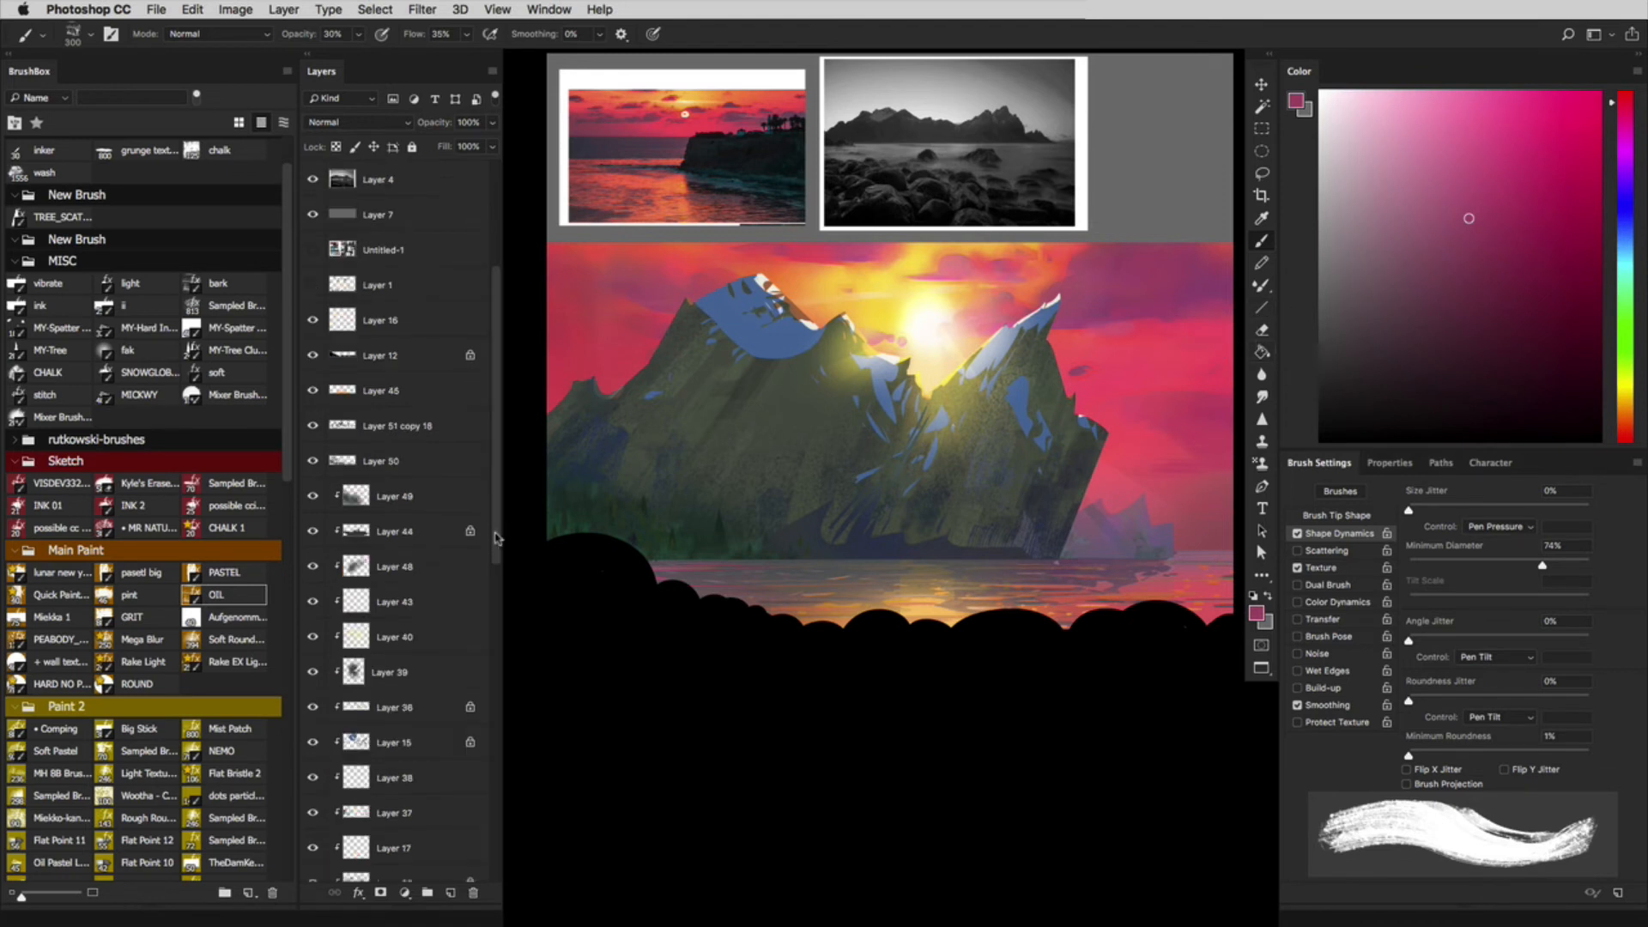
left_click(405, 616)
key("ctrl+shift+alt+n")
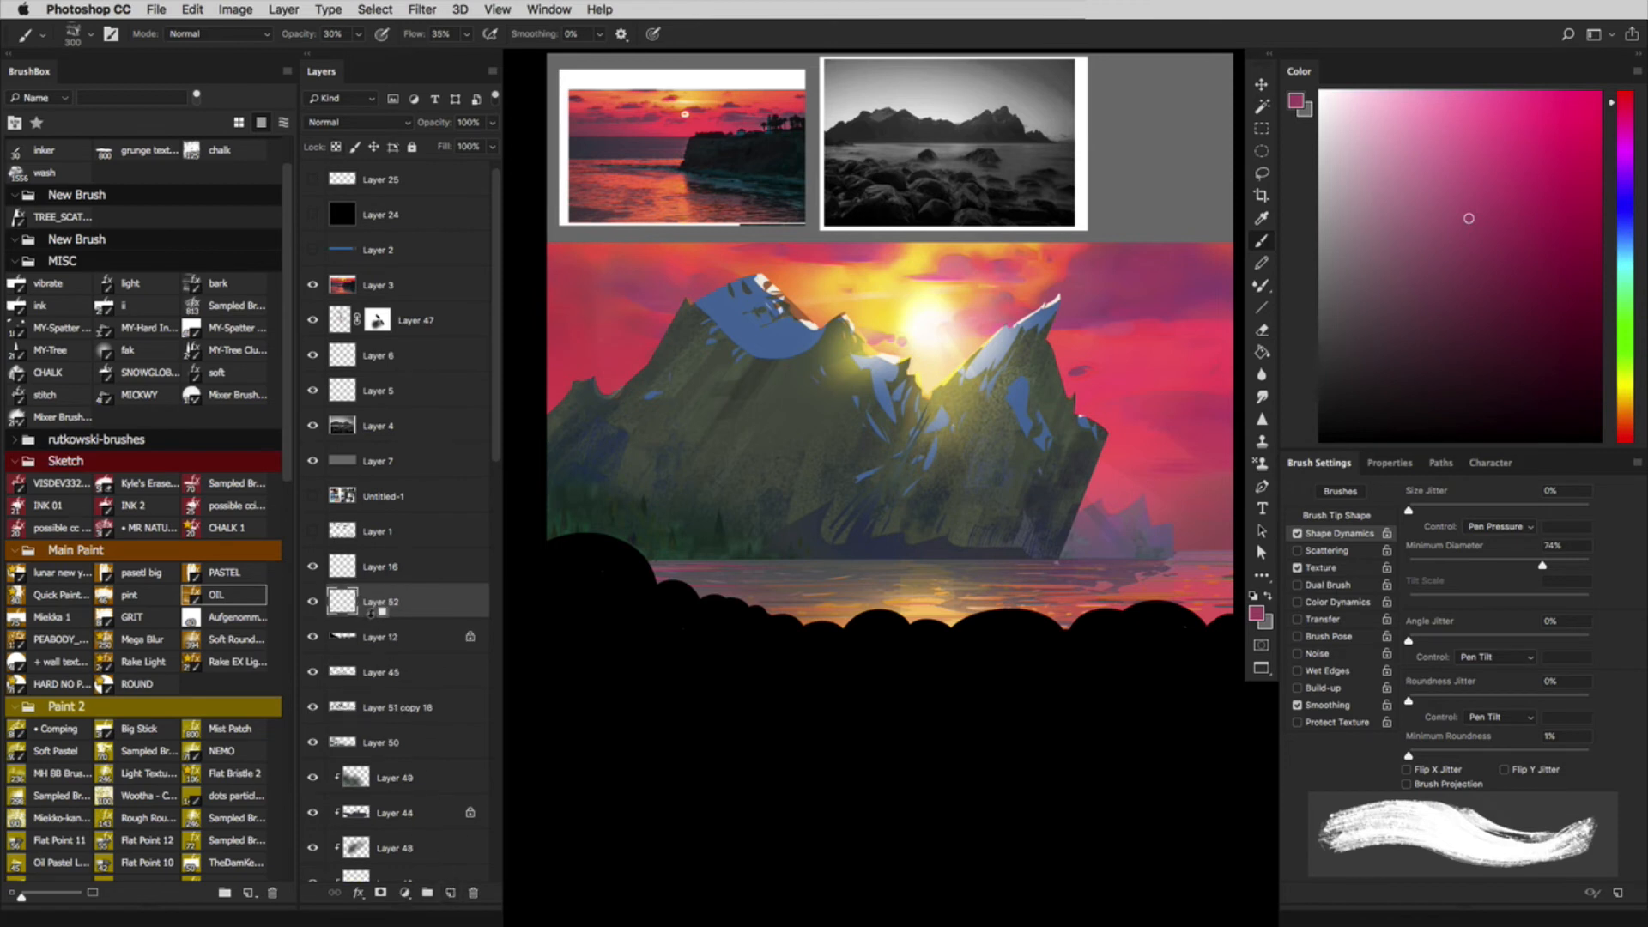
left_click(372, 617, "alt")
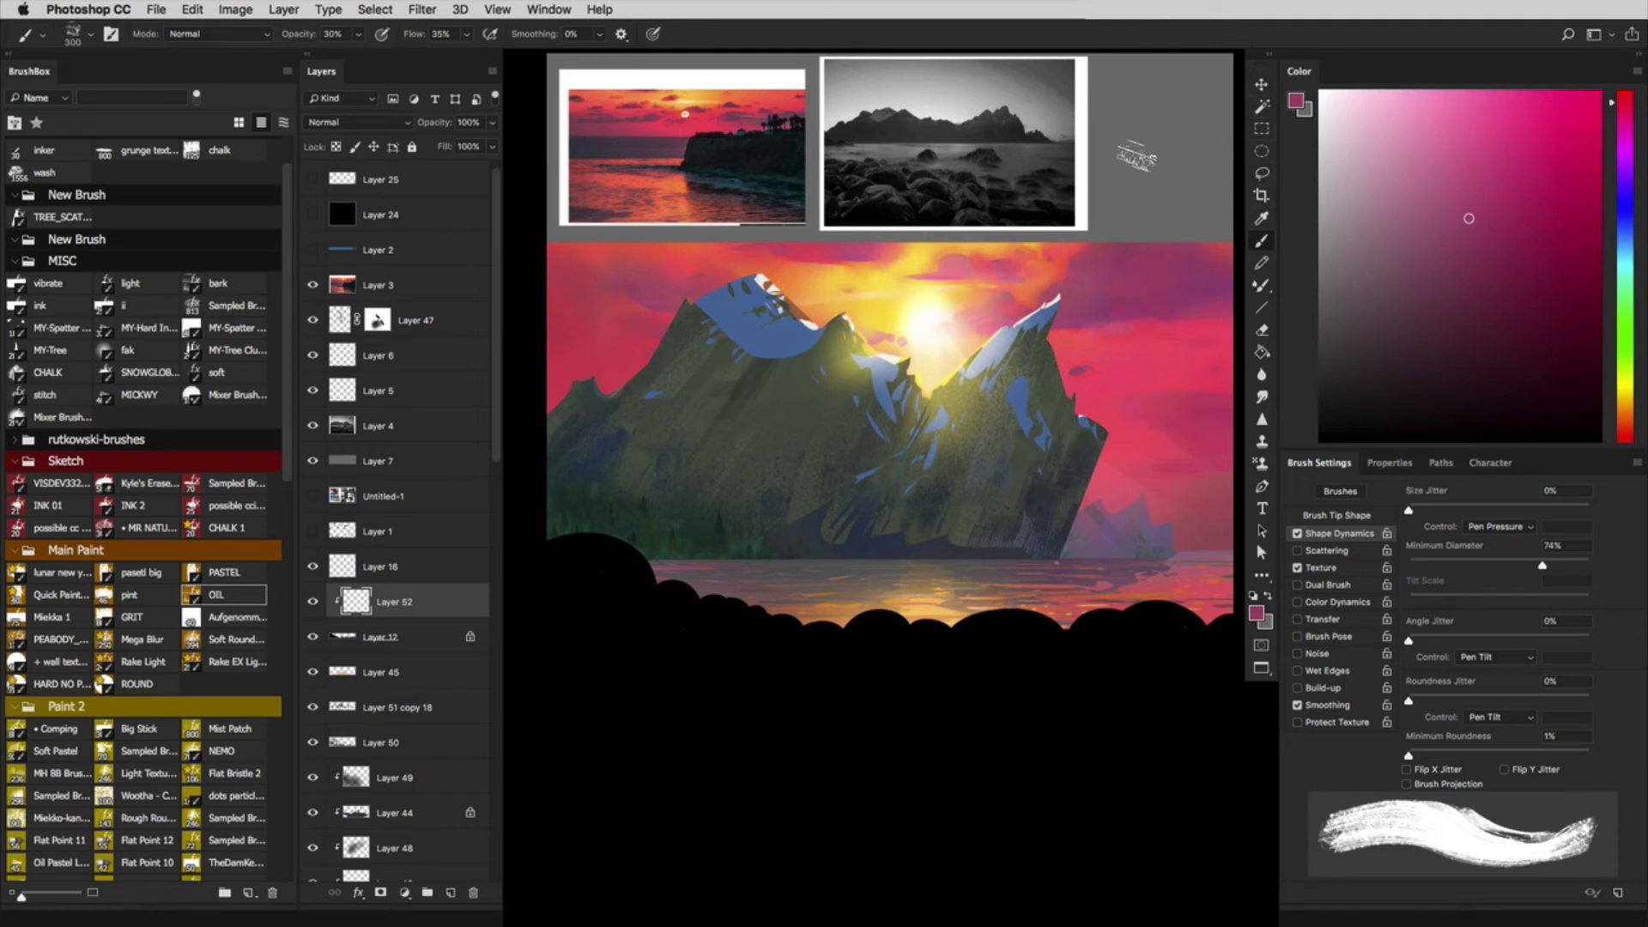
Step: Load Layer 7's outline as a selection, invert it, and crop the canvas to the painting without the reference photos
left_click(342, 461, "ctrl")
key("ctrl+shift+i")
left_click(1261, 195)
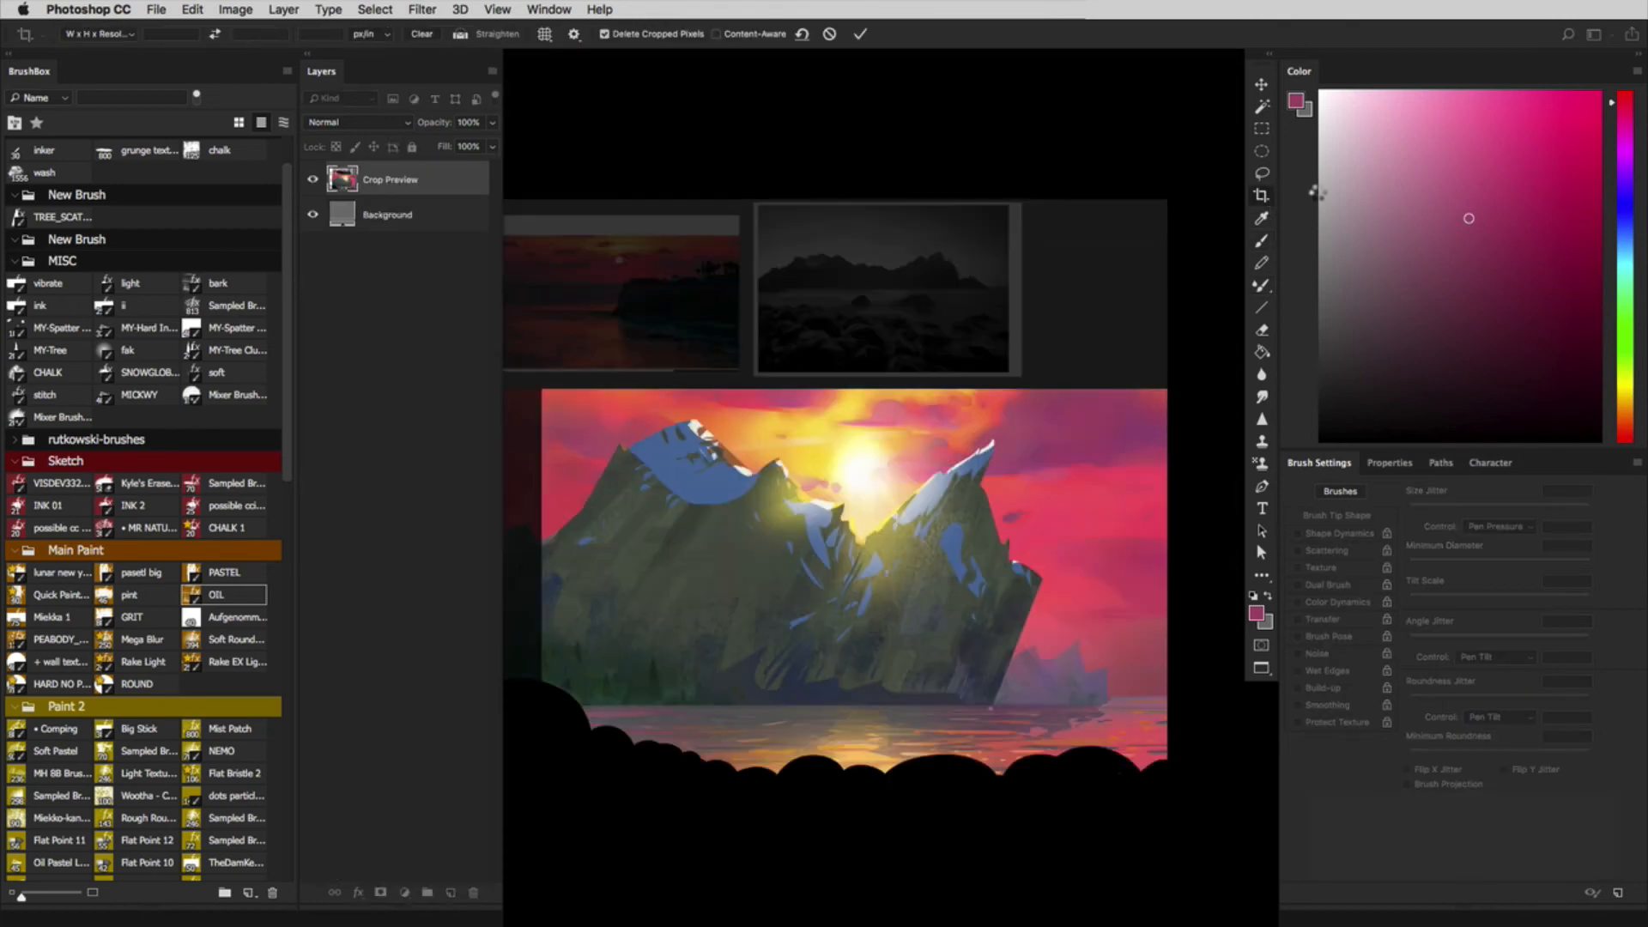
key("Return")
Step: Flip the whole canvas horizontally to check the composition
key("ctrl+minus")
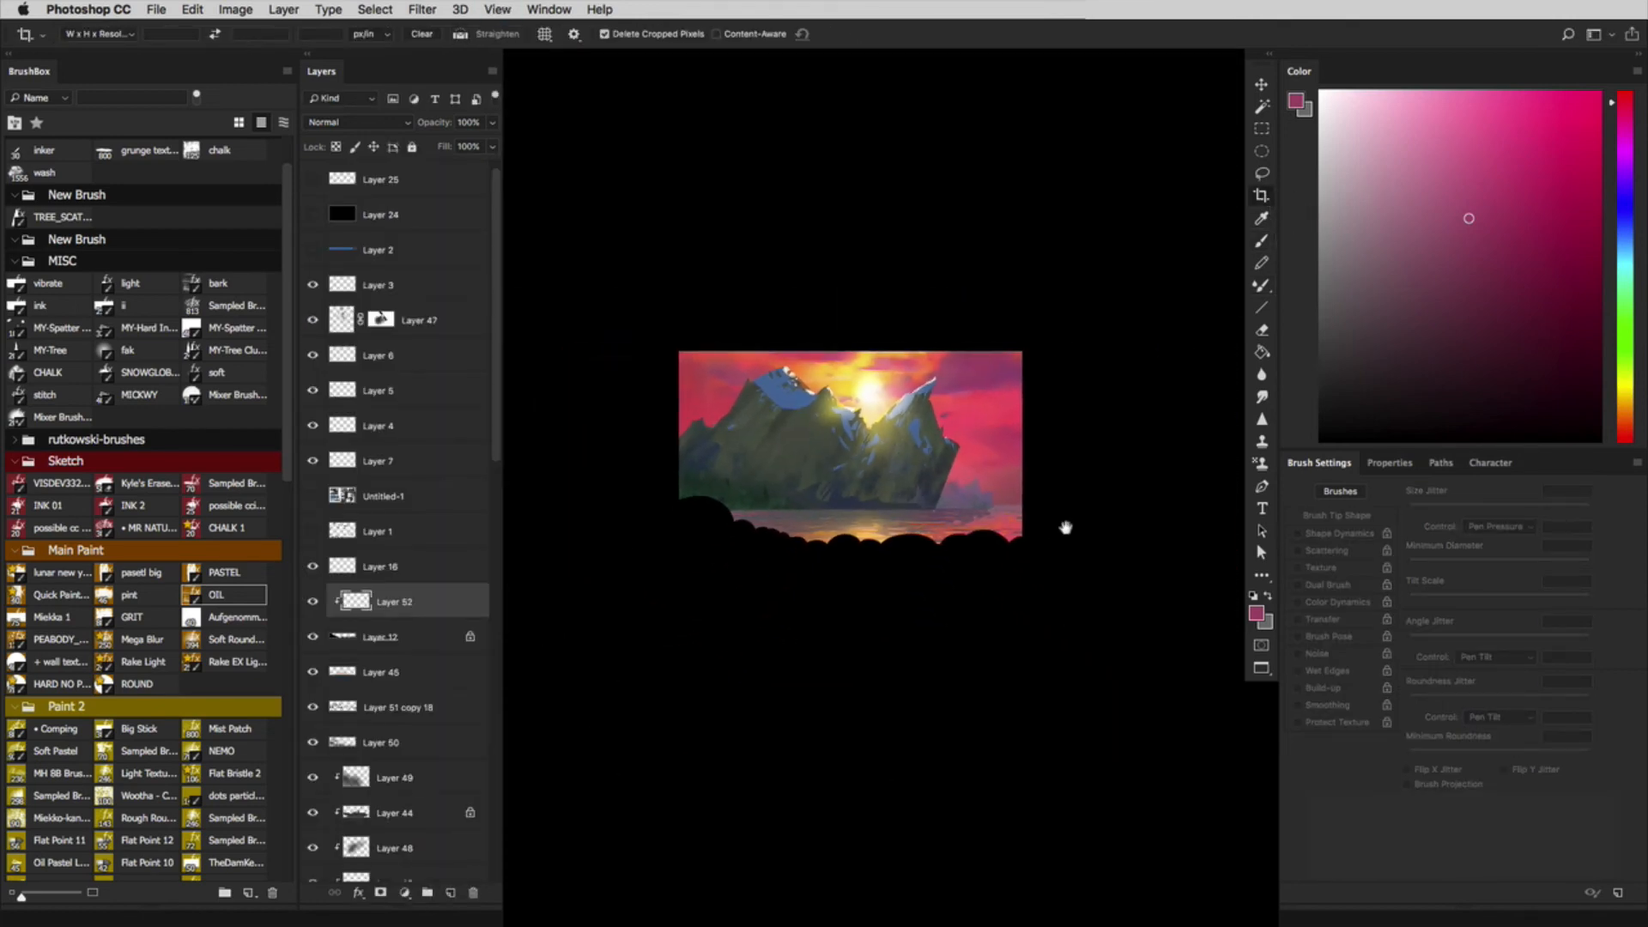
key("ctrl+minus")
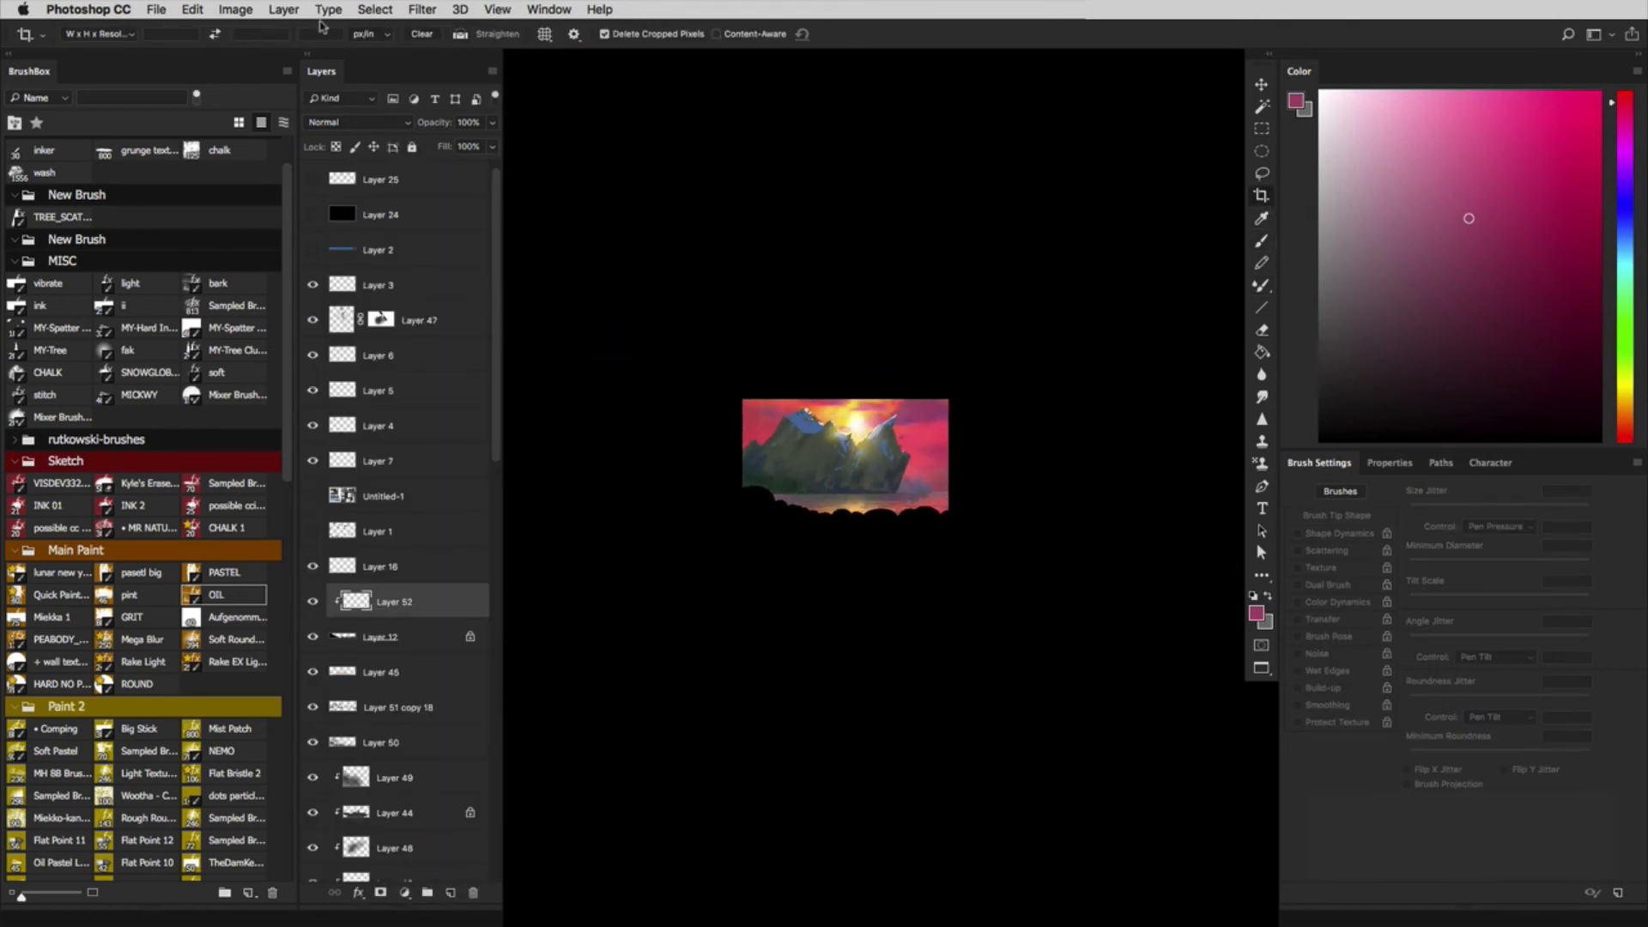
left_click(424, 6)
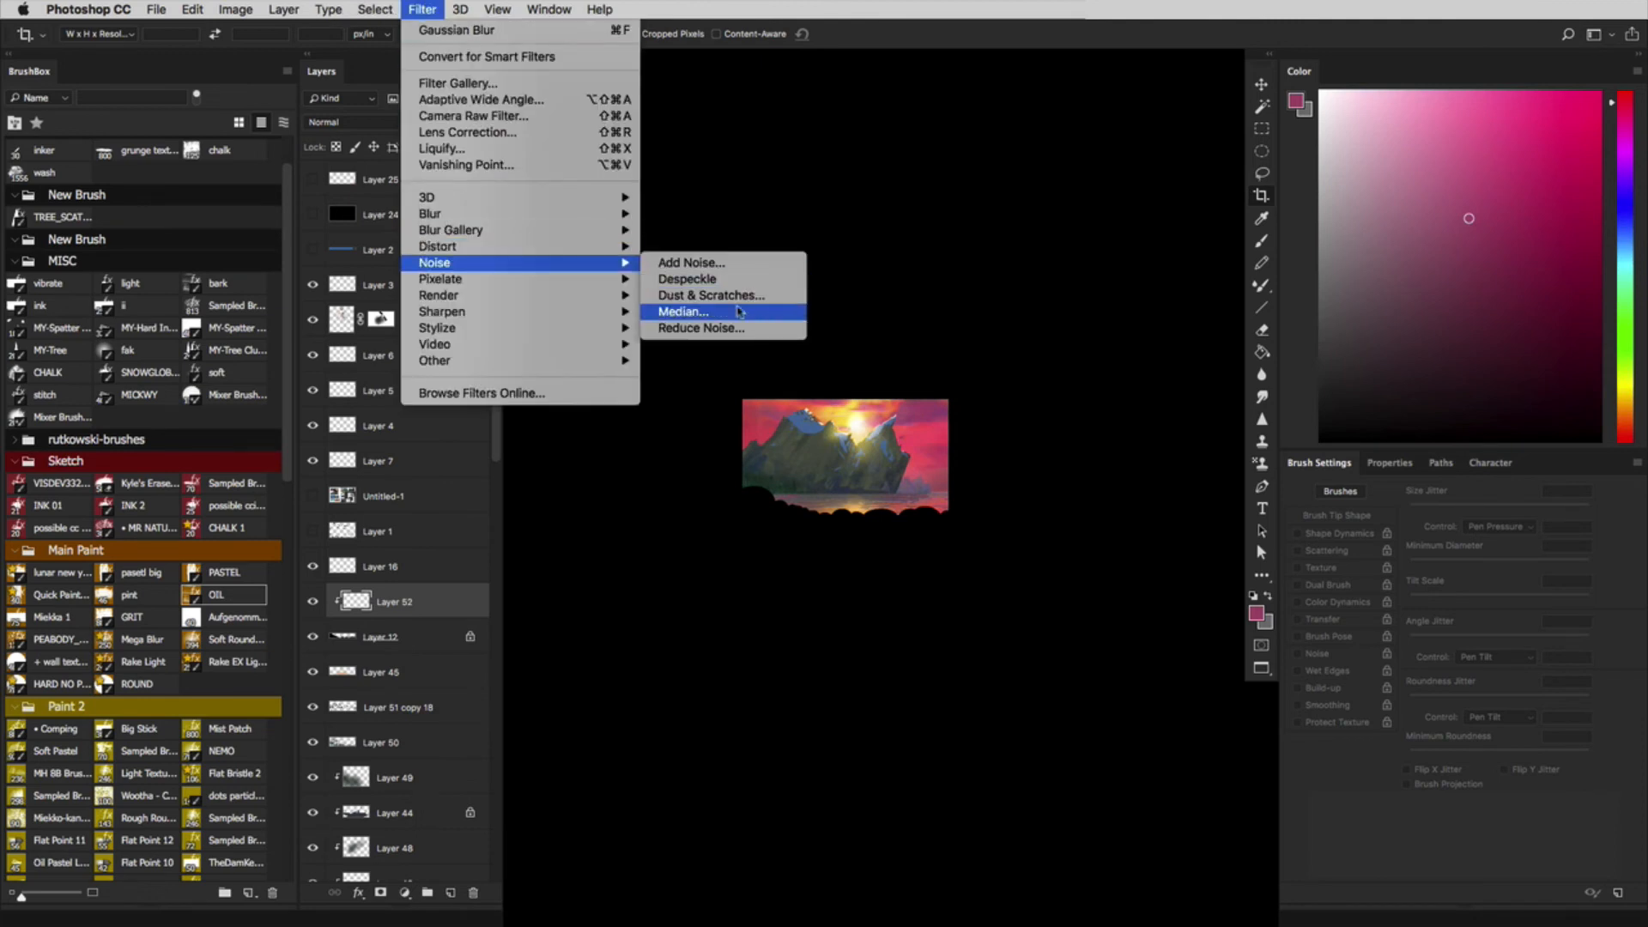
mouse_move(235, 10)
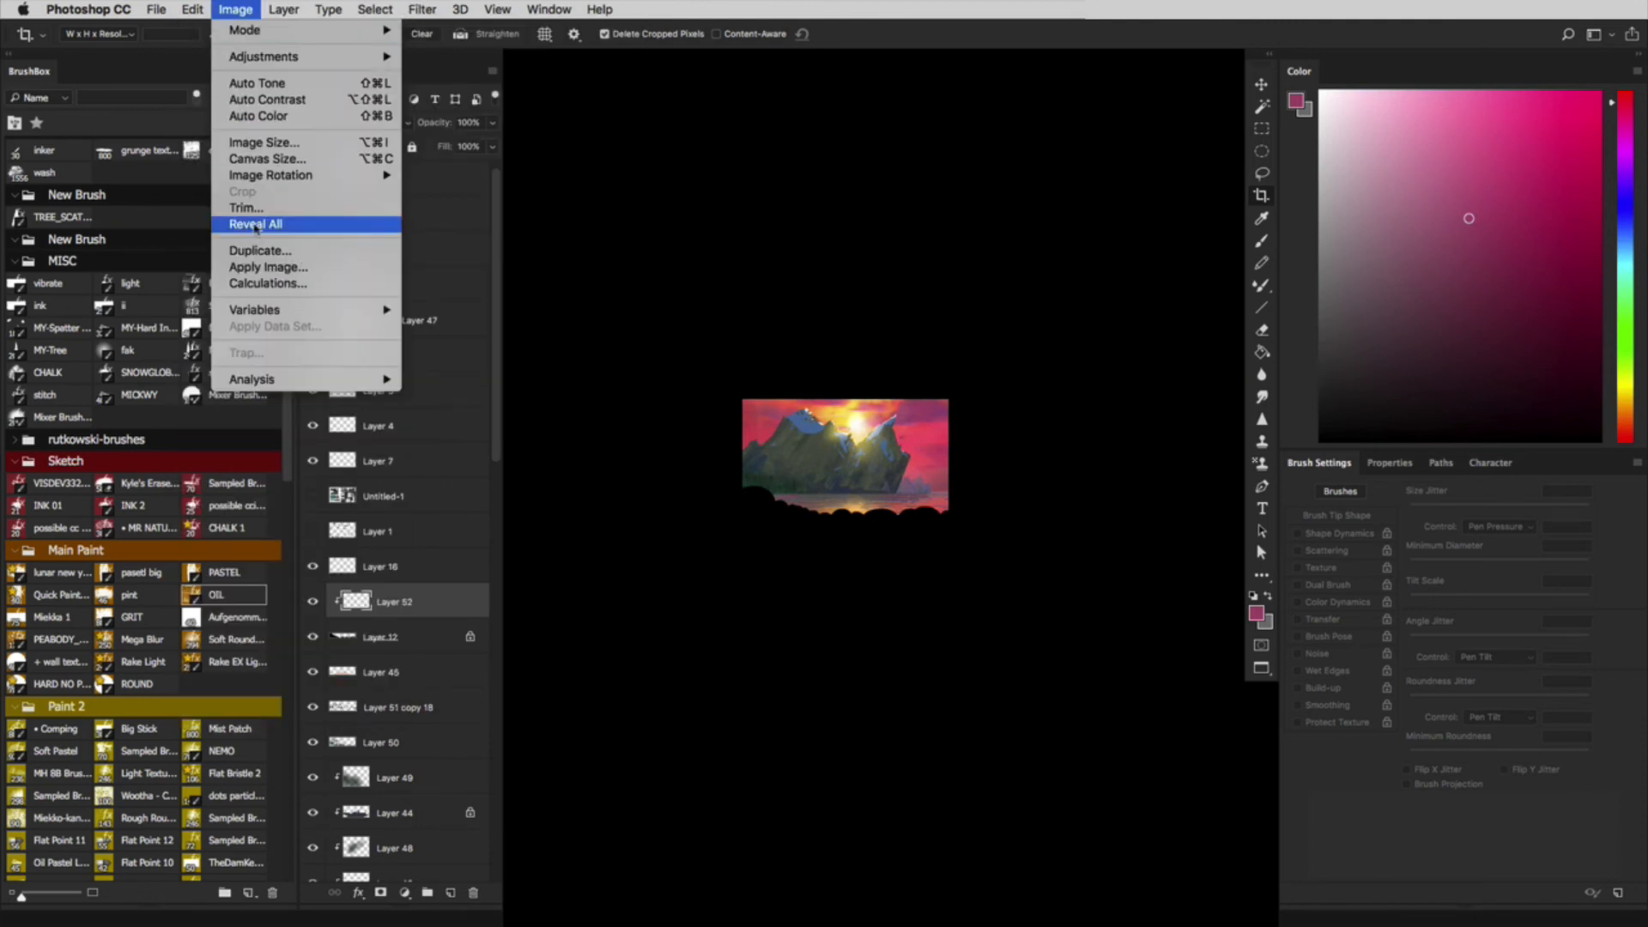
mouse_move(271, 175)
left_click(463, 253)
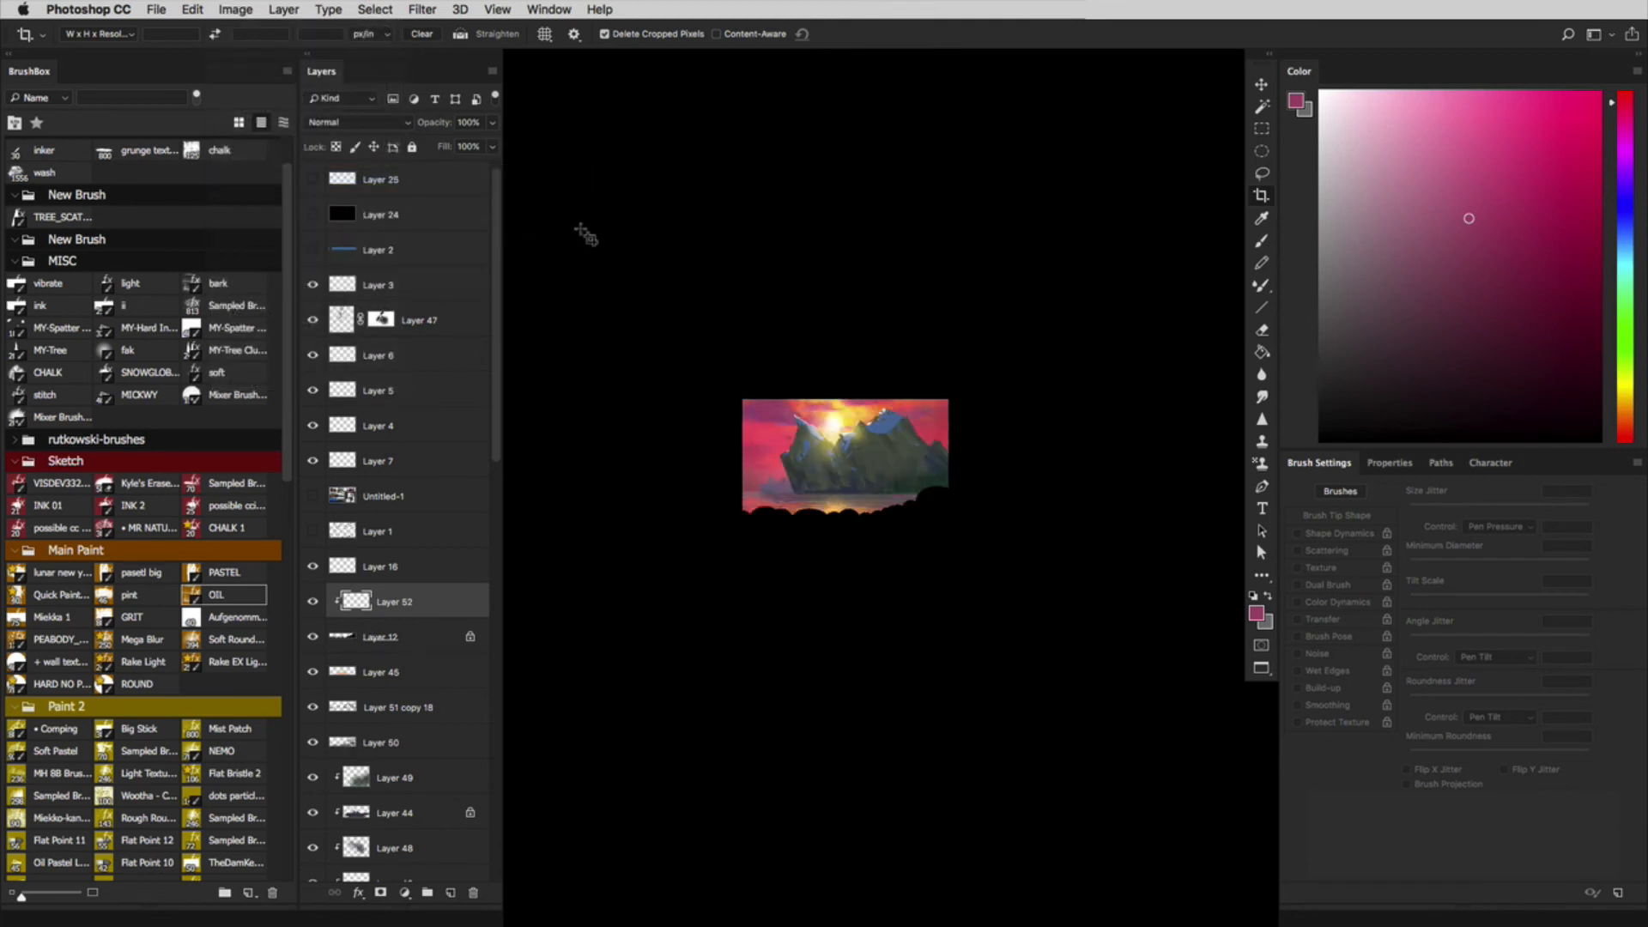
Step: Lasso a small pointed peak beside the main mountain's left cliff and trim the selection's base straight along the waterline
key("super+equal")
key("super+equal")
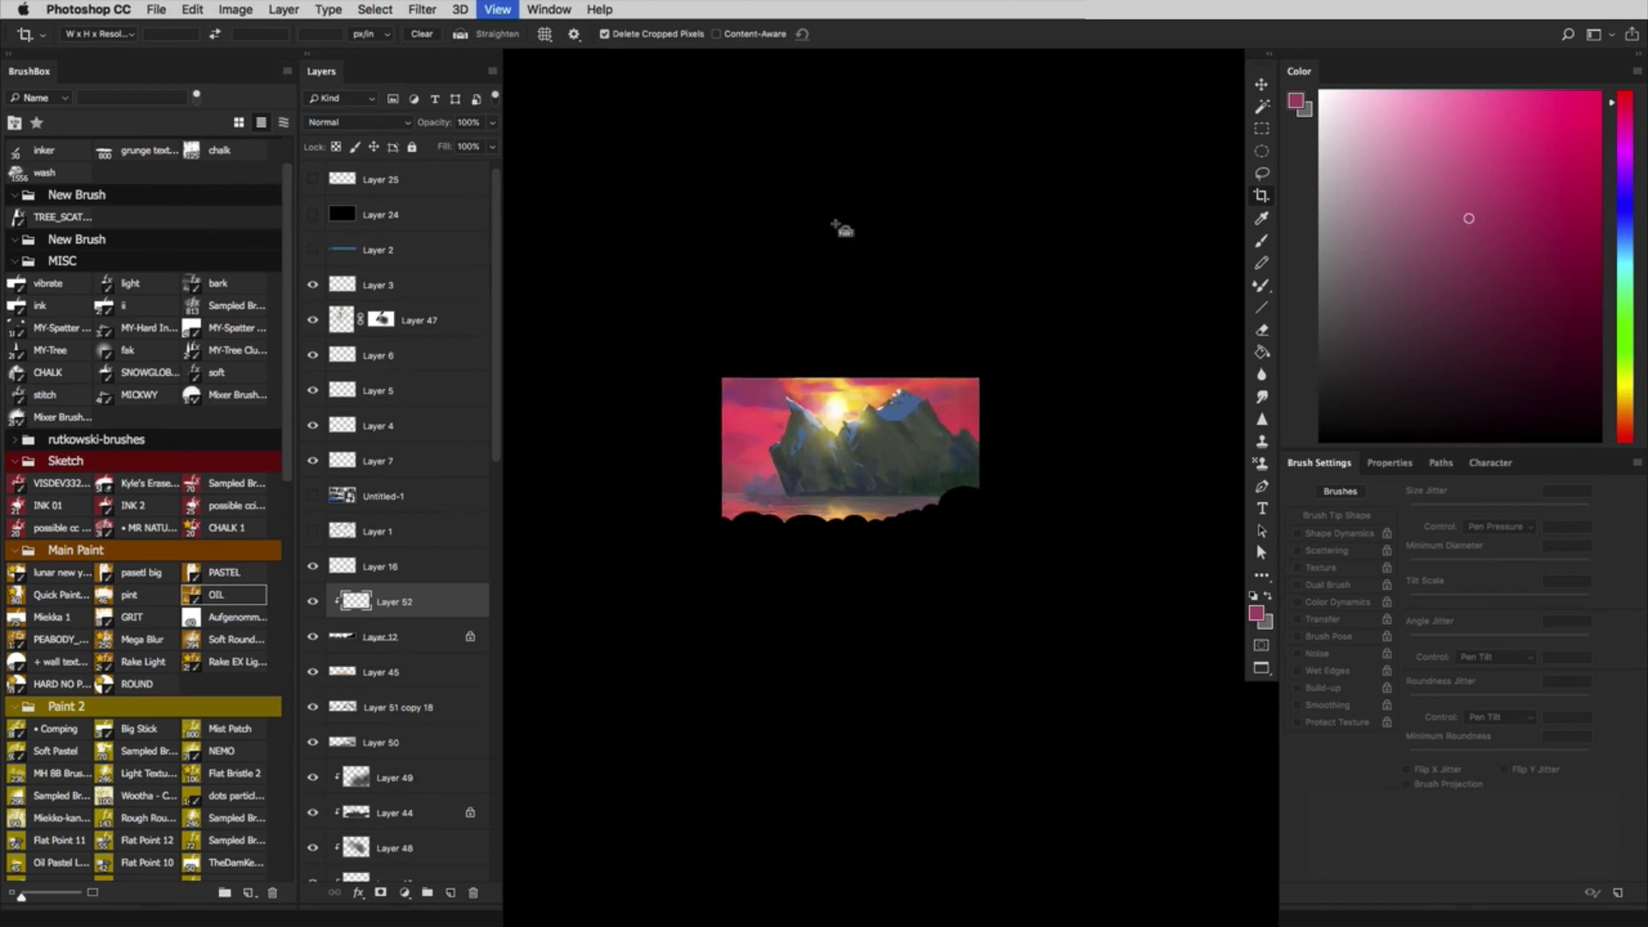
key("l")
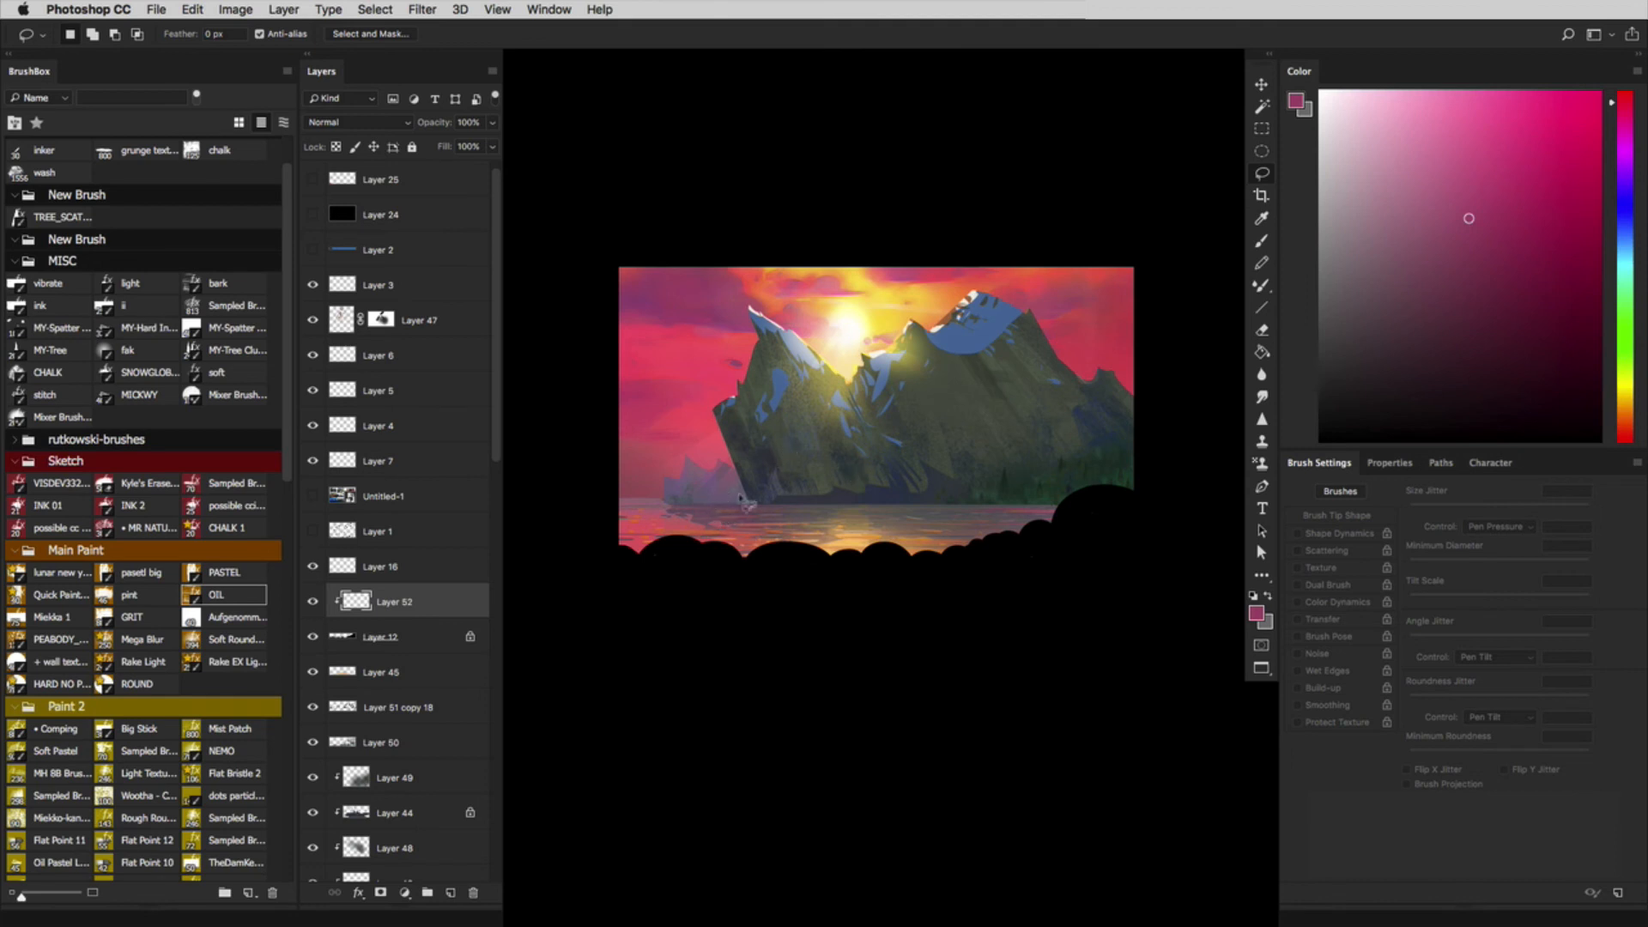
key("super+equal")
key("super+equal")
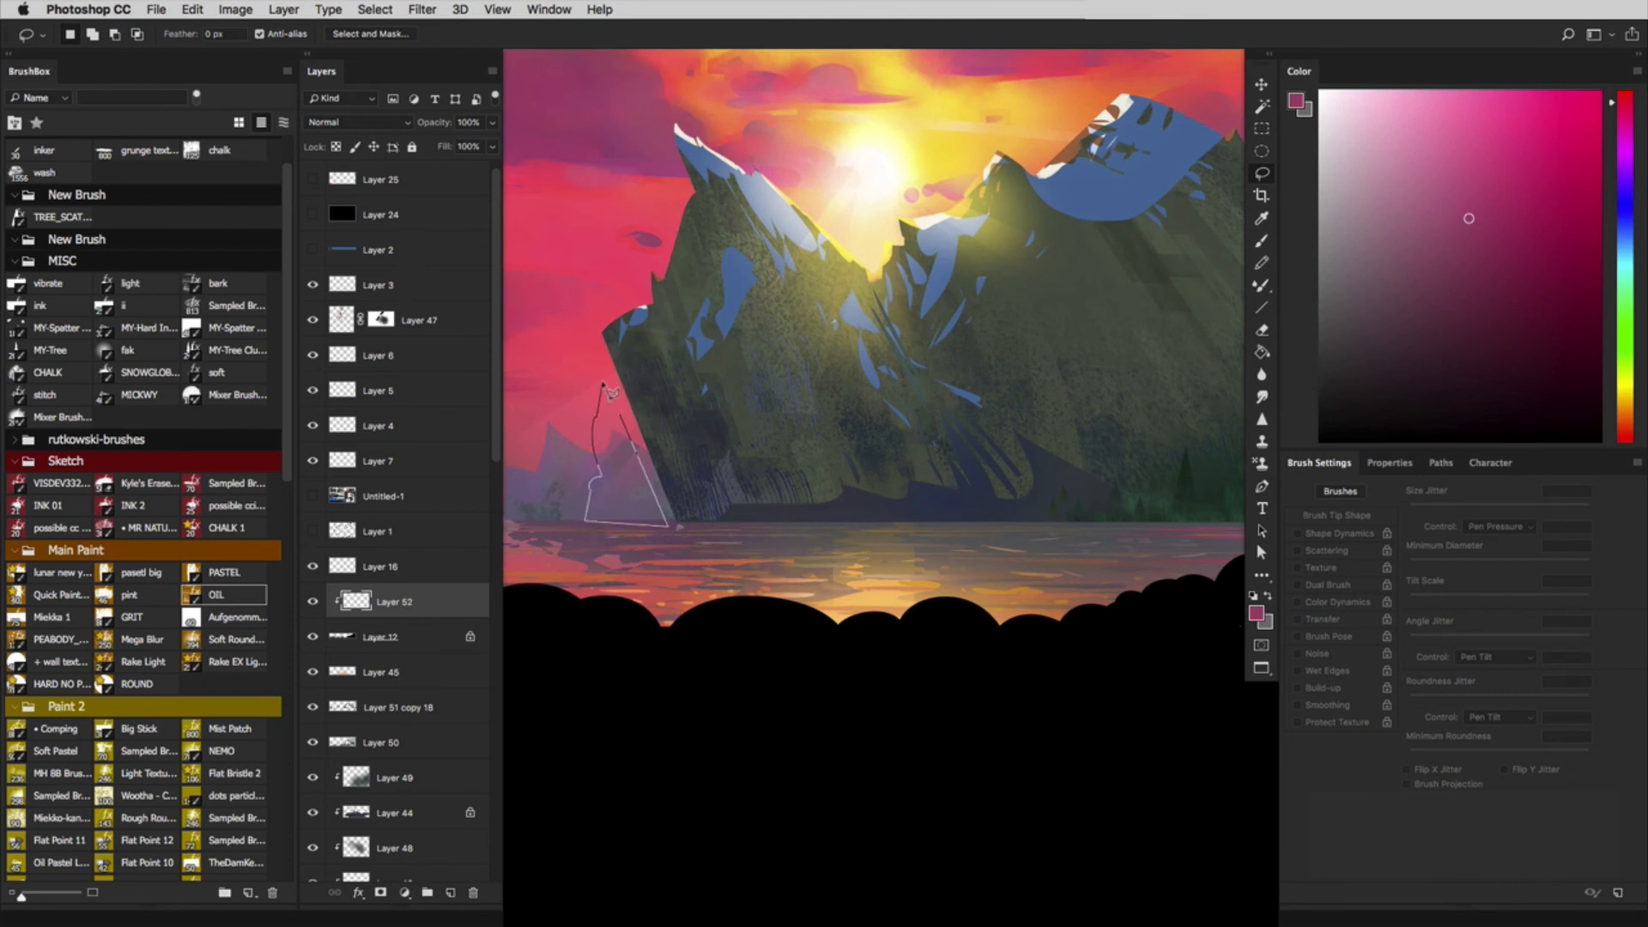
key("alt")
left_click(1261, 129)
left_click_drag(556, 574, 768, 520)
key("l")
key("m")
mouse_move(549, 608)
left_mouse_down()
mouse_move(798, 510)
mouse_move(810, 523)
left_mouse_up()
key("l")
Step: Fill the peak selection on a new layer with dark blue-grey brushed from a colour sampled off the cliff, and deselect
key("super+shift+alt+n")
key("i")
left_click(672, 435)
key("b")
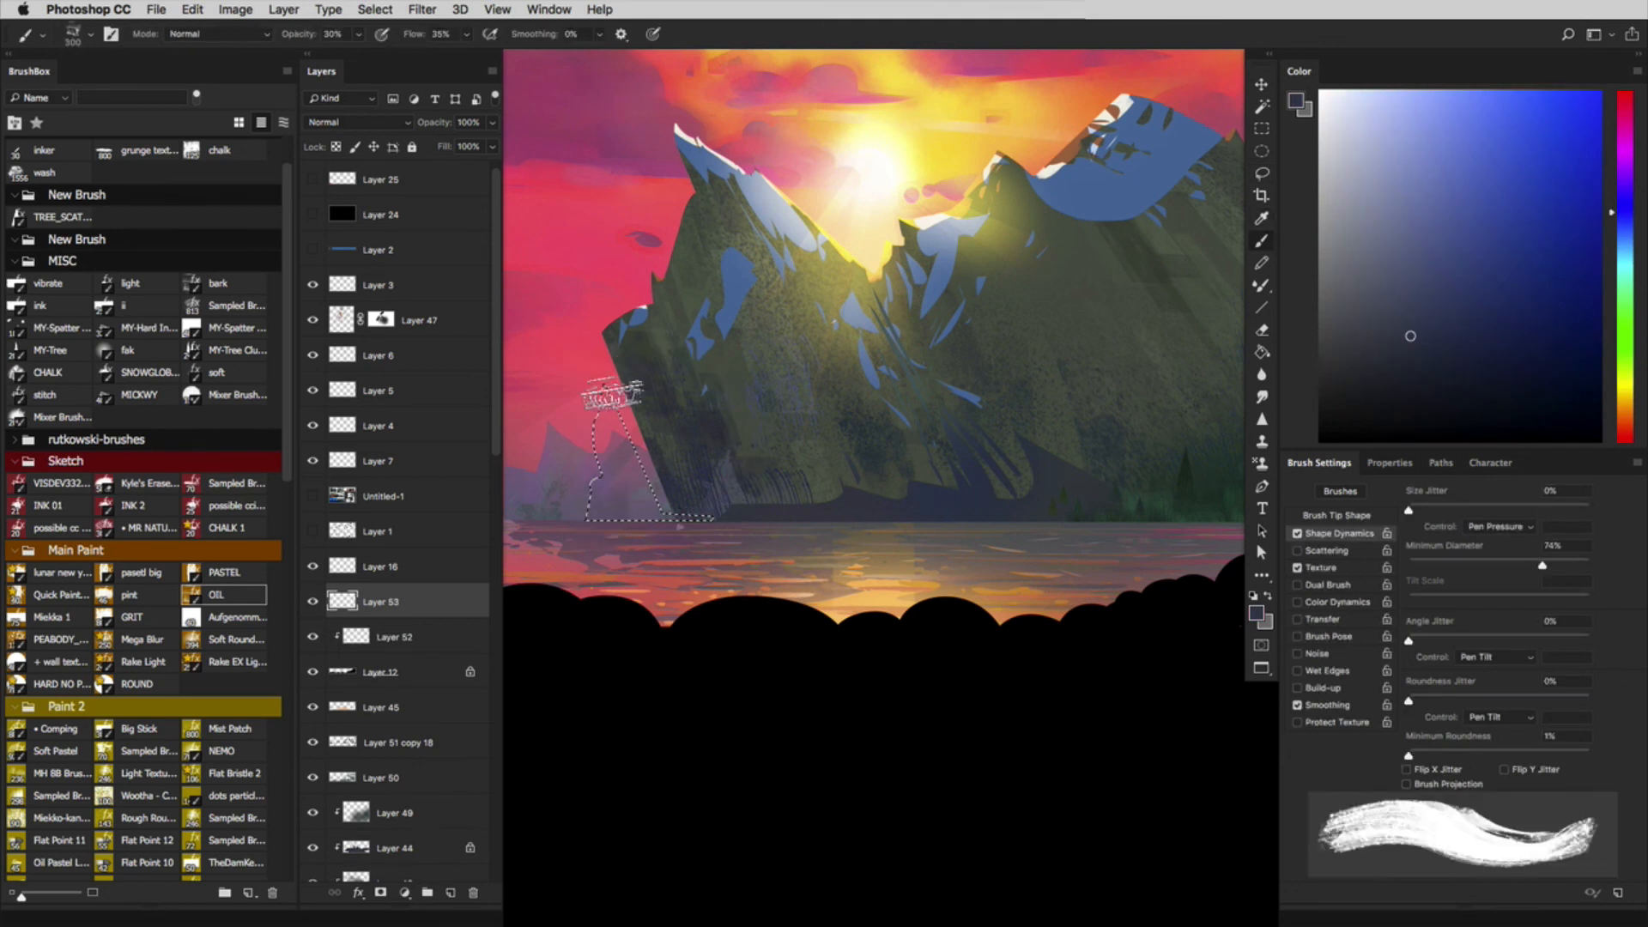
mouse_move(607, 460)
left_mouse_down()
mouse_move(641, 478)
mouse_move(611, 550)
left_mouse_up()
left_click_drag(603, 388, 665, 514)
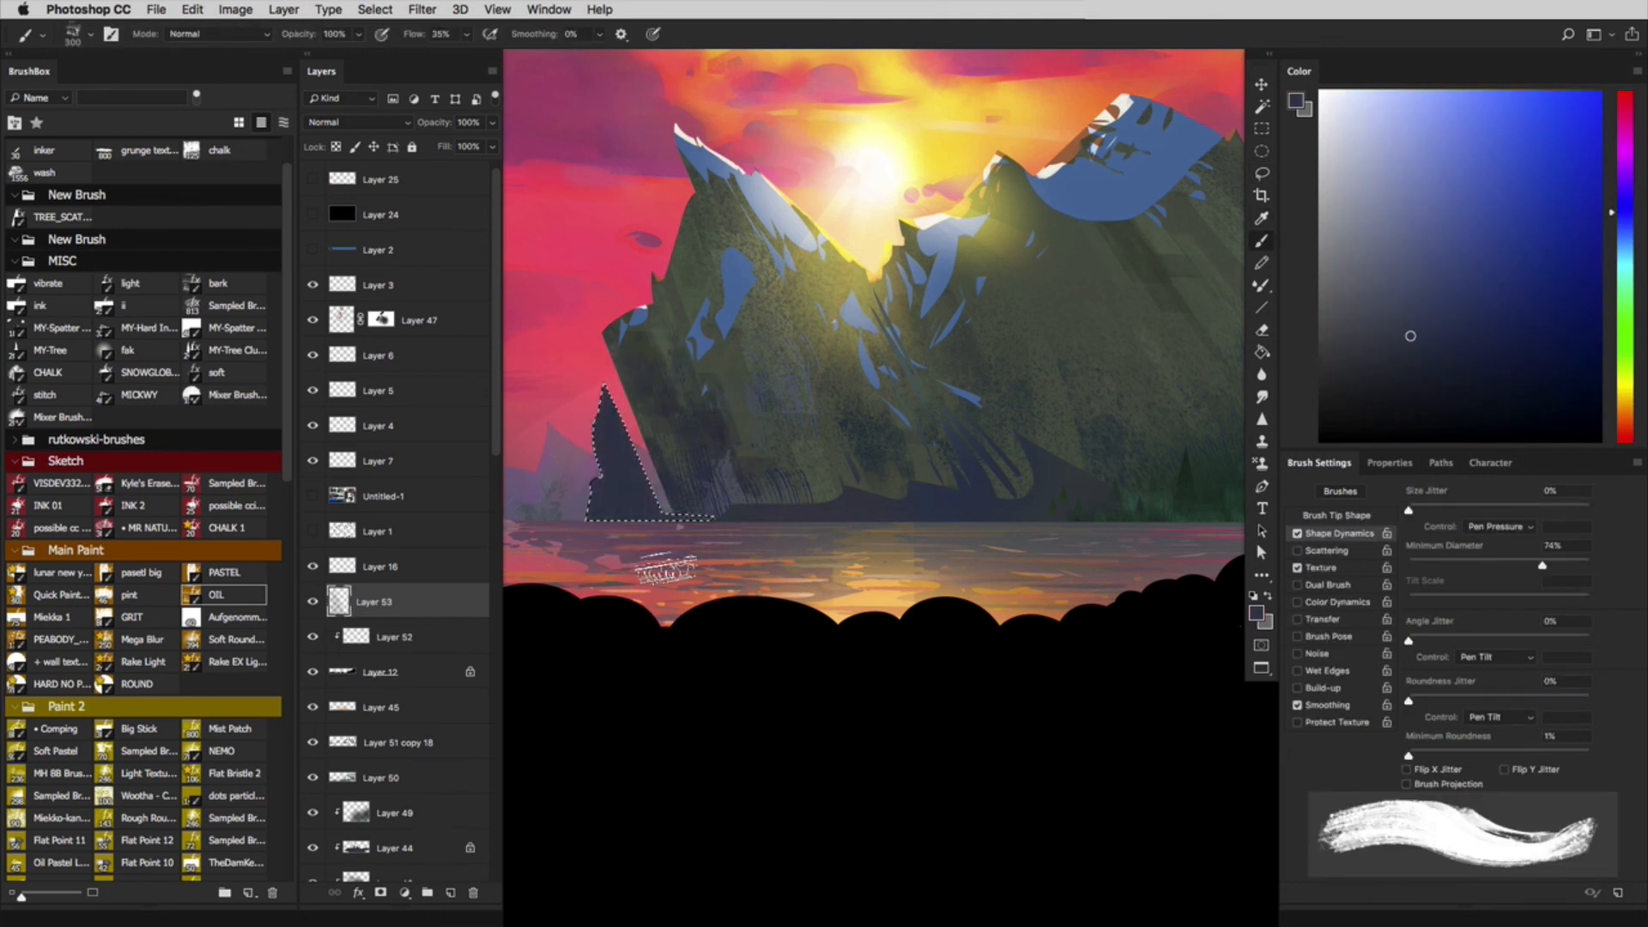
key("super+d")
Step: Duplicate the clipped mountain texture layers from Layer 49 through Layer 35 copy
scroll(481, 478, "down", 5)
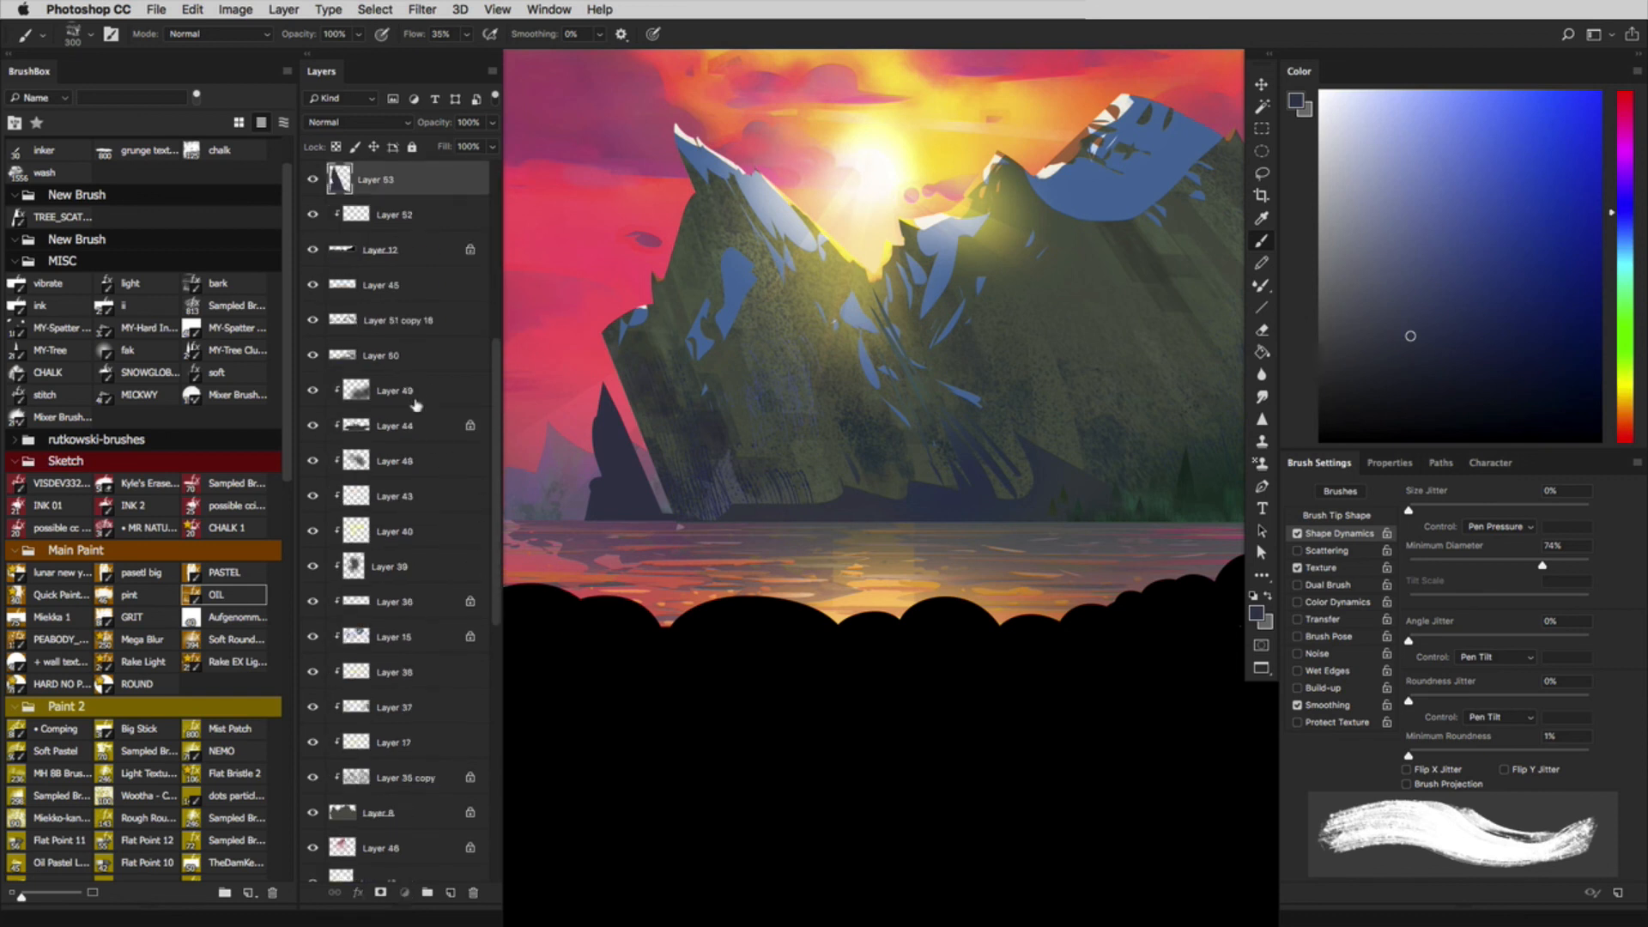
left_click(410, 402)
left_click(414, 783, "shift")
left_click_drag(407, 395, 420, 415, "alt")
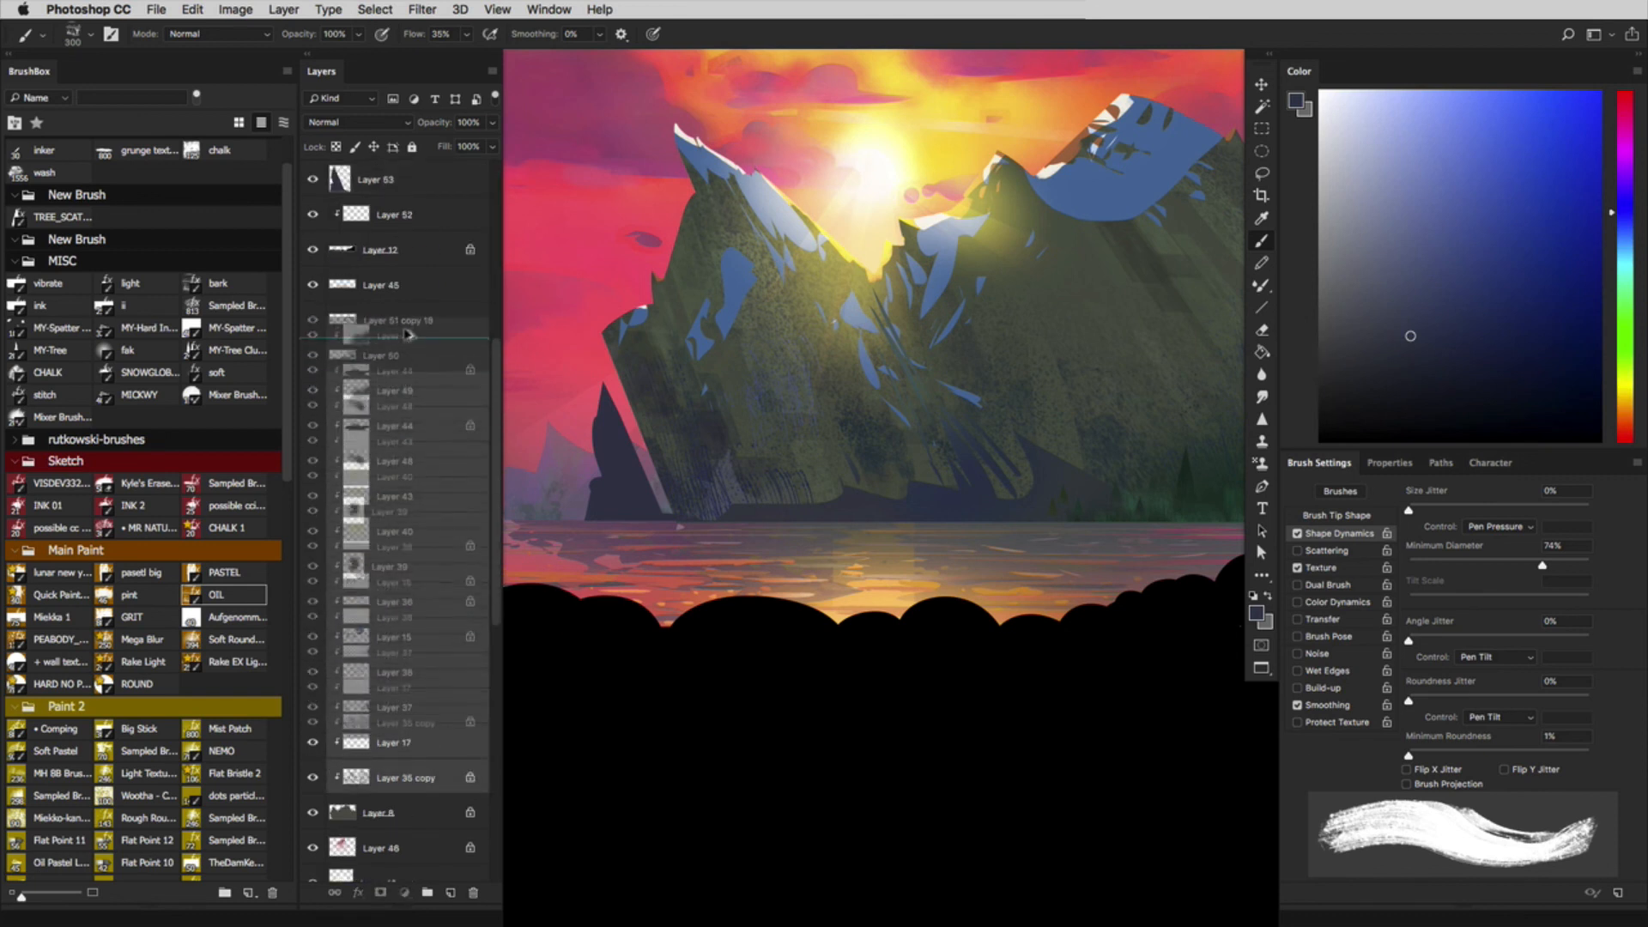
key("super+]")
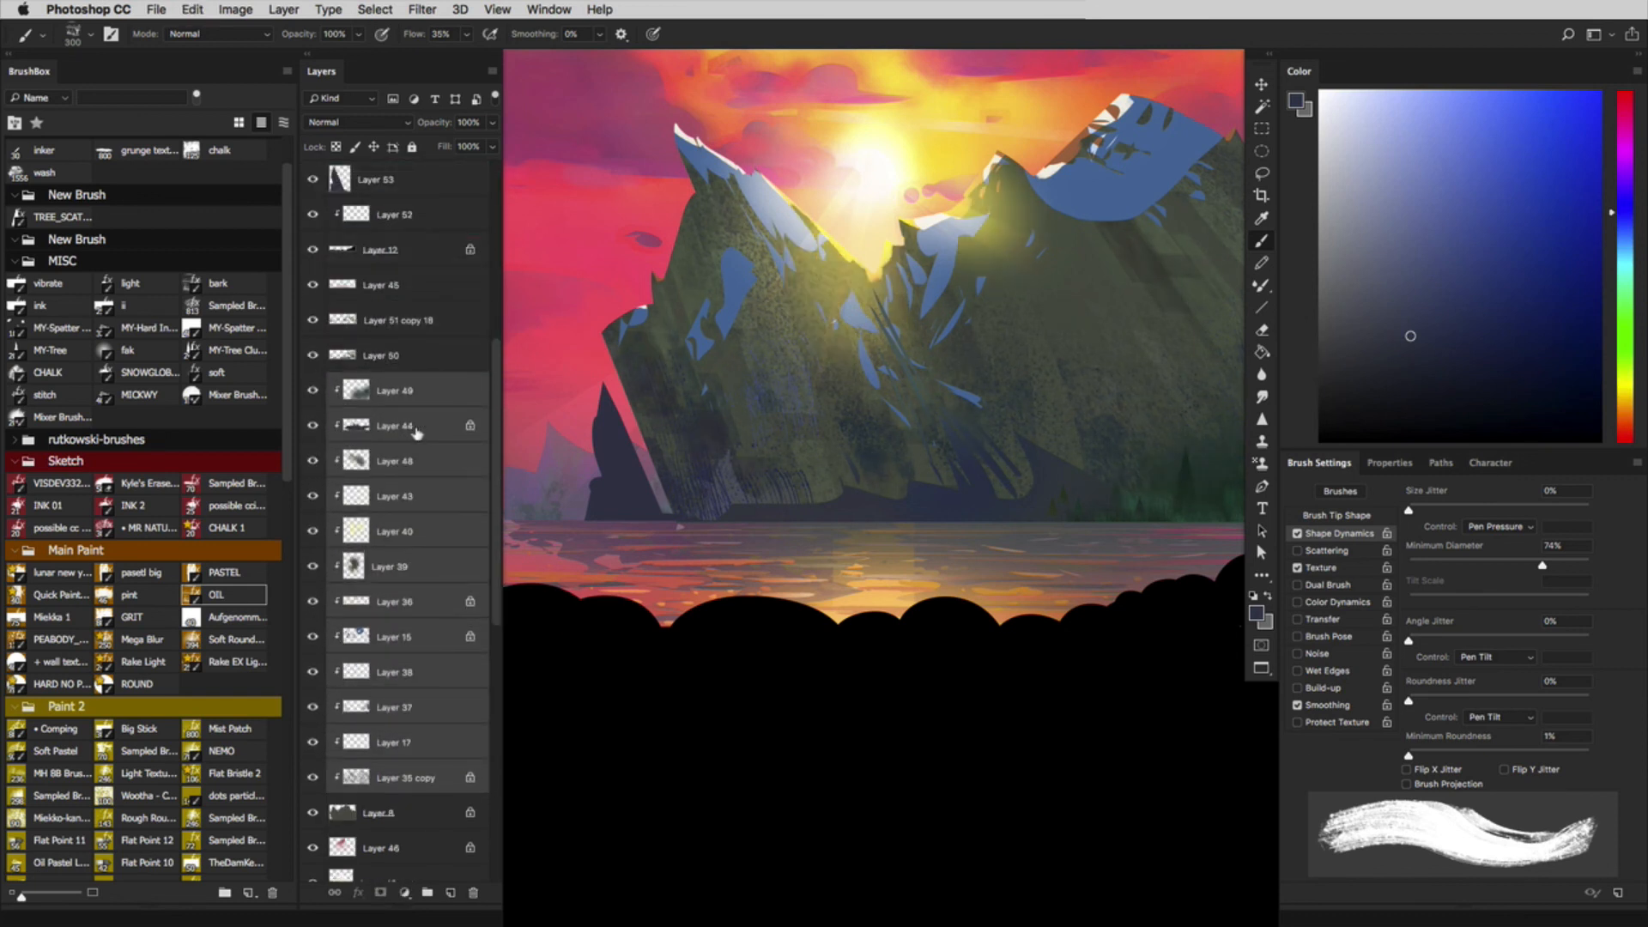
key("super+alt+g")
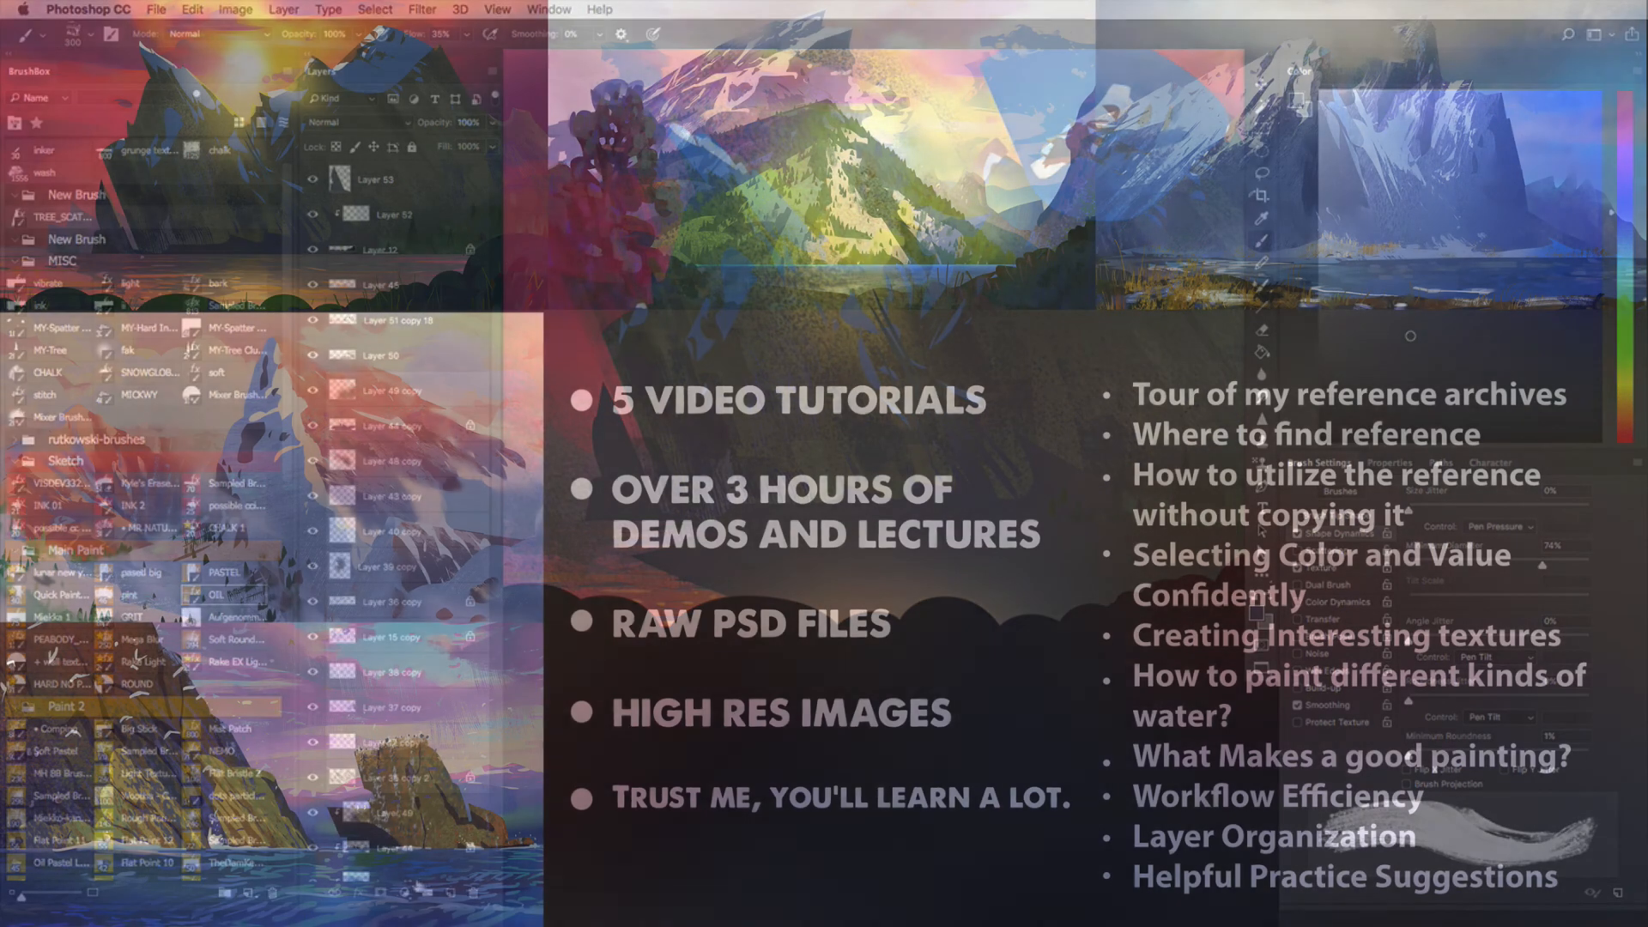